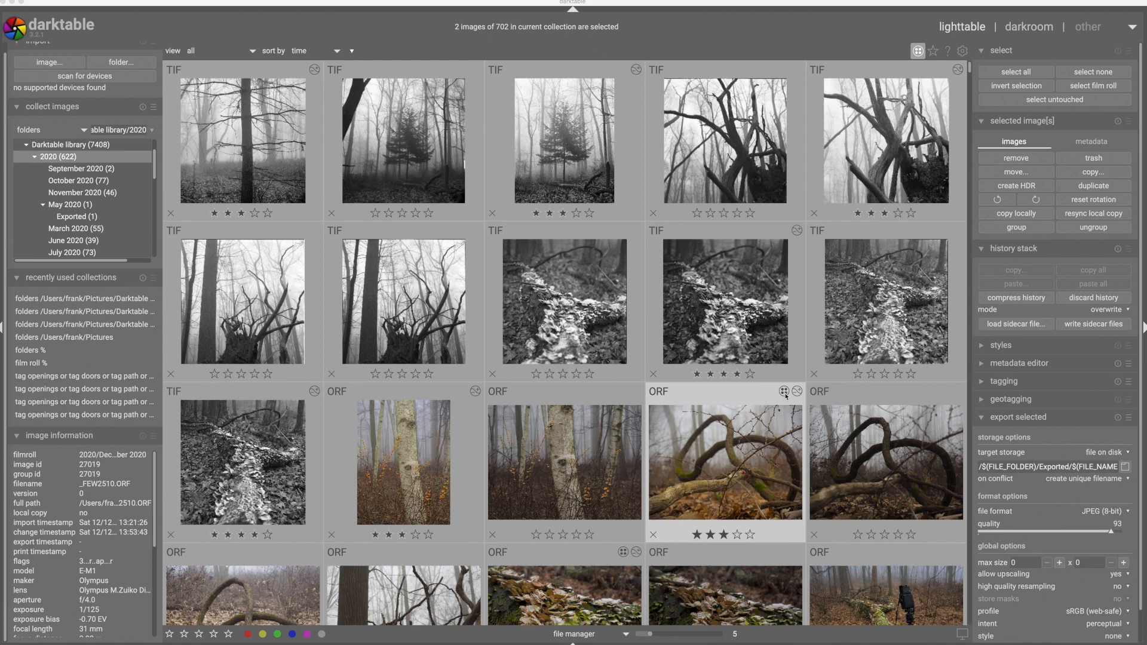
Browse the 2020 collection and examine the grouped thumbnail of _FEW2510.ORF
scroll(784, 394, "down", 3)
scroll(785, 394, "down", 2)
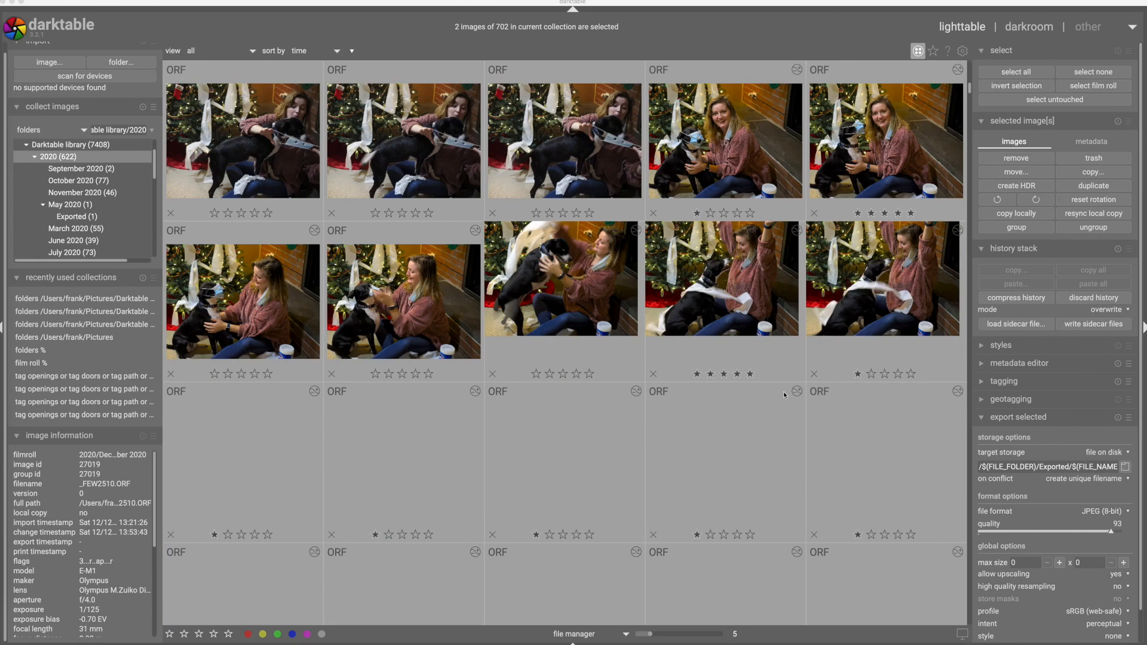
scroll(784, 394, "up", 5)
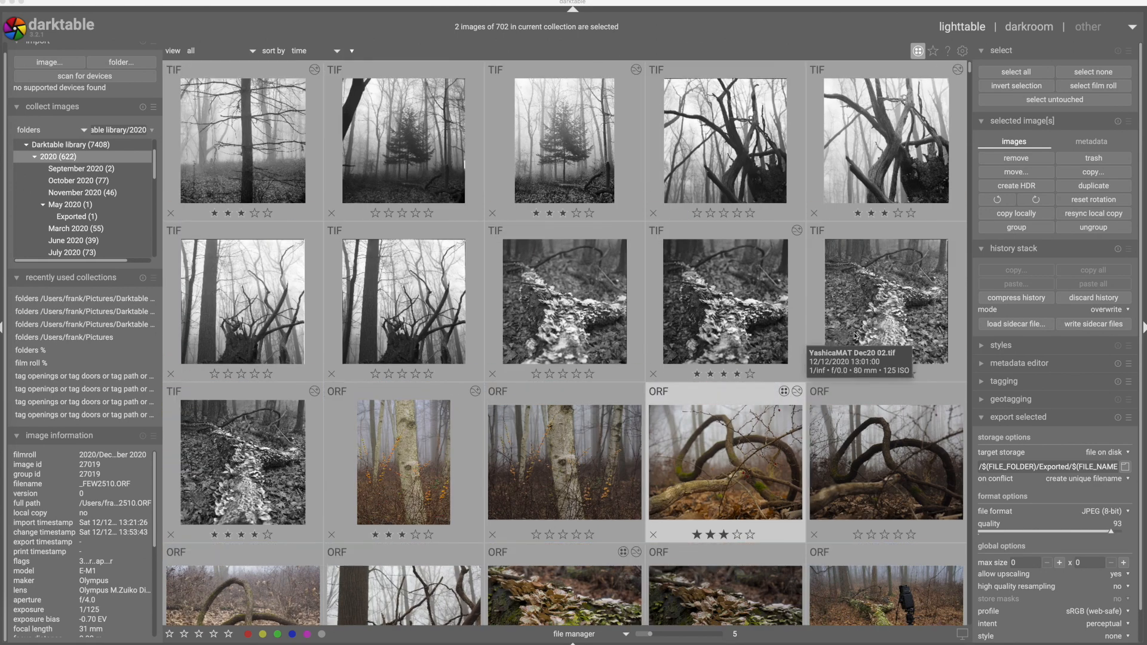
left_click(785, 394)
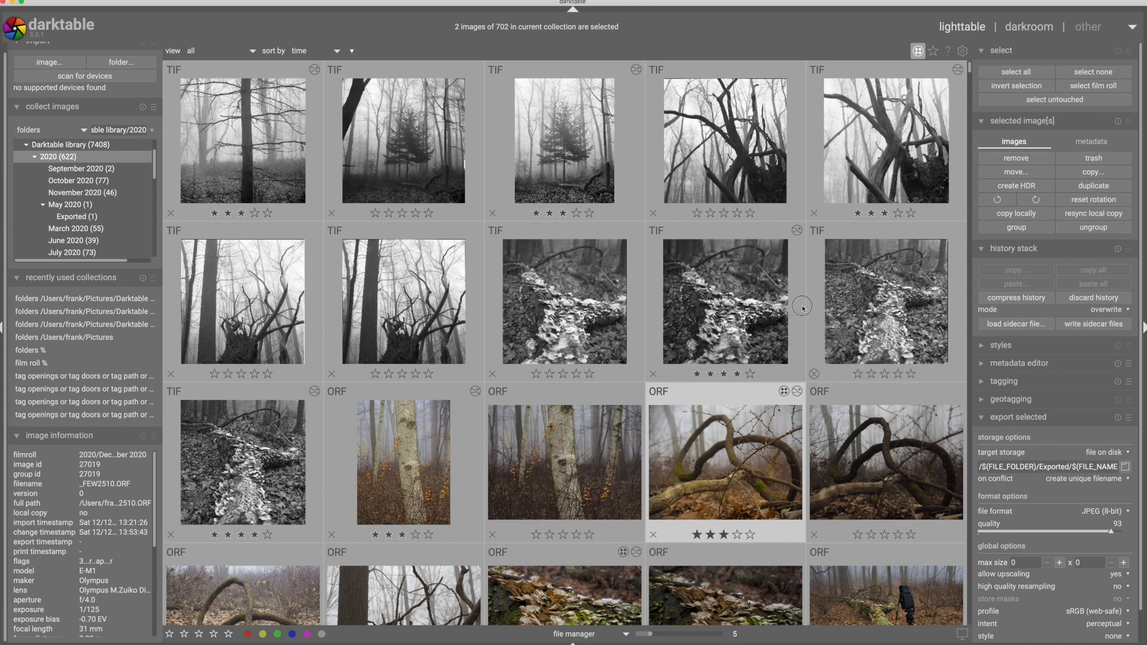
left_click(786, 392)
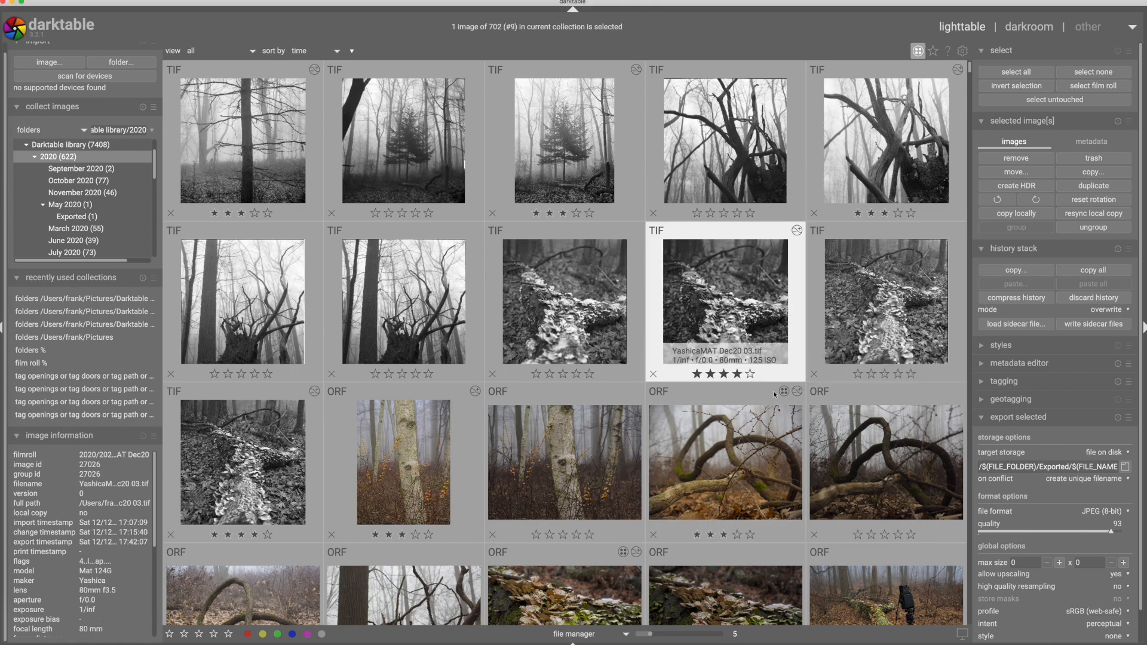
left_click(784, 392)
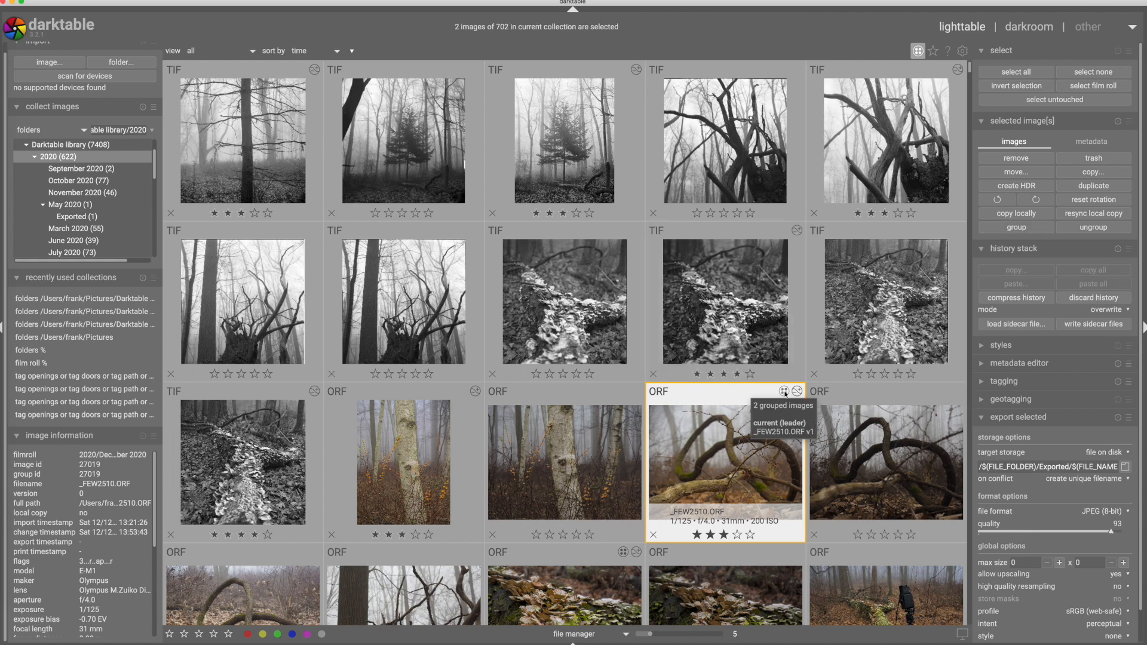
Expand the _FEW2510.ORF group, make its black-and-white version the group leader, and collapse the group
left_click(784, 392)
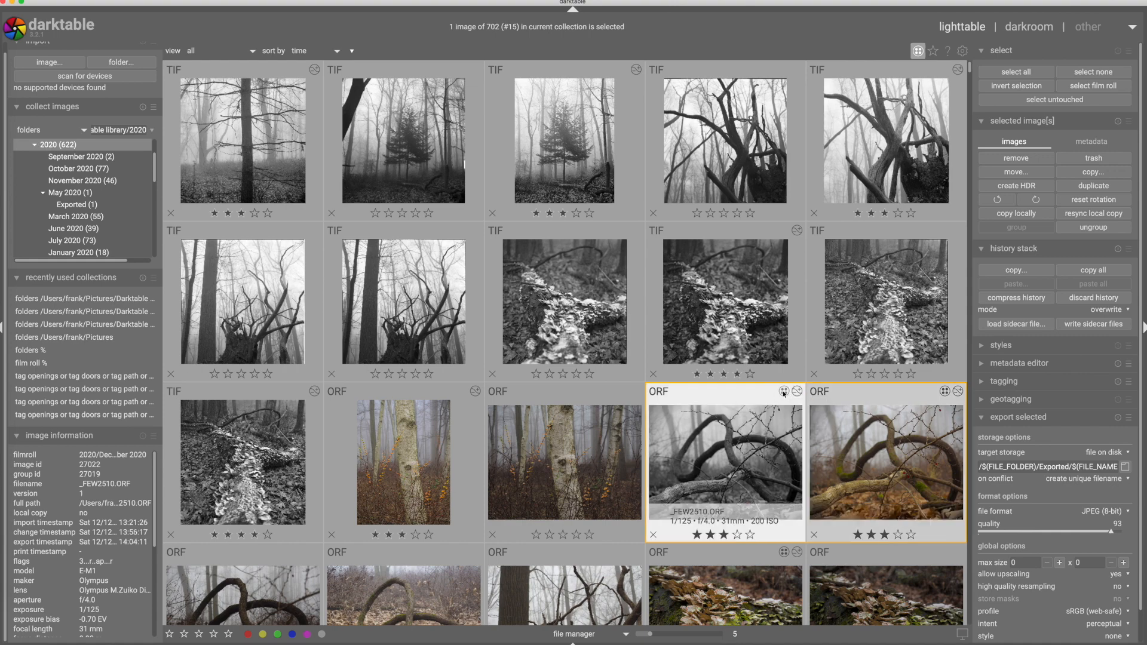
left_click(784, 392)
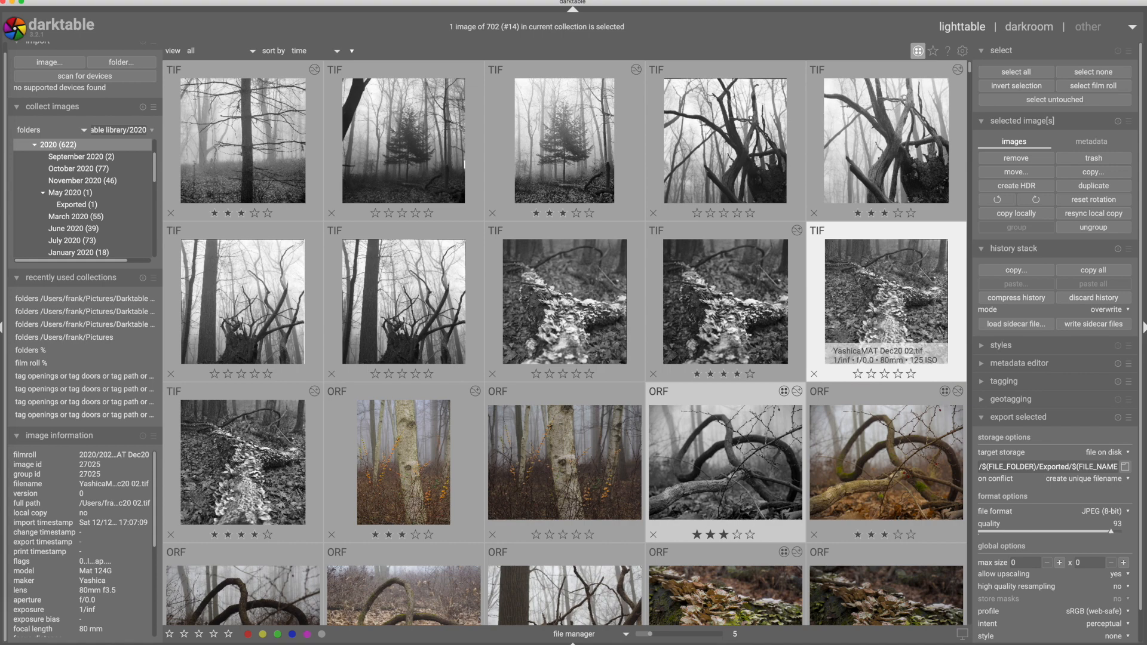
left_click(918, 51)
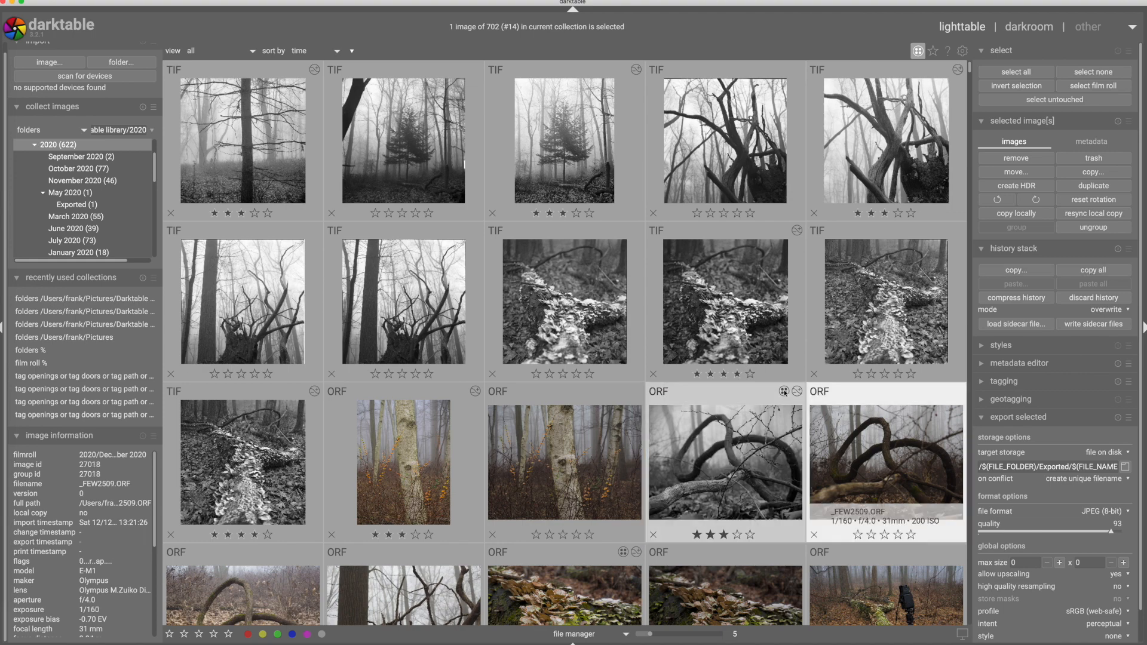
Expand the grouped images, make the colour version of _FEW2510.ORF the group leader, and collapse the groups
left_click(917, 51)
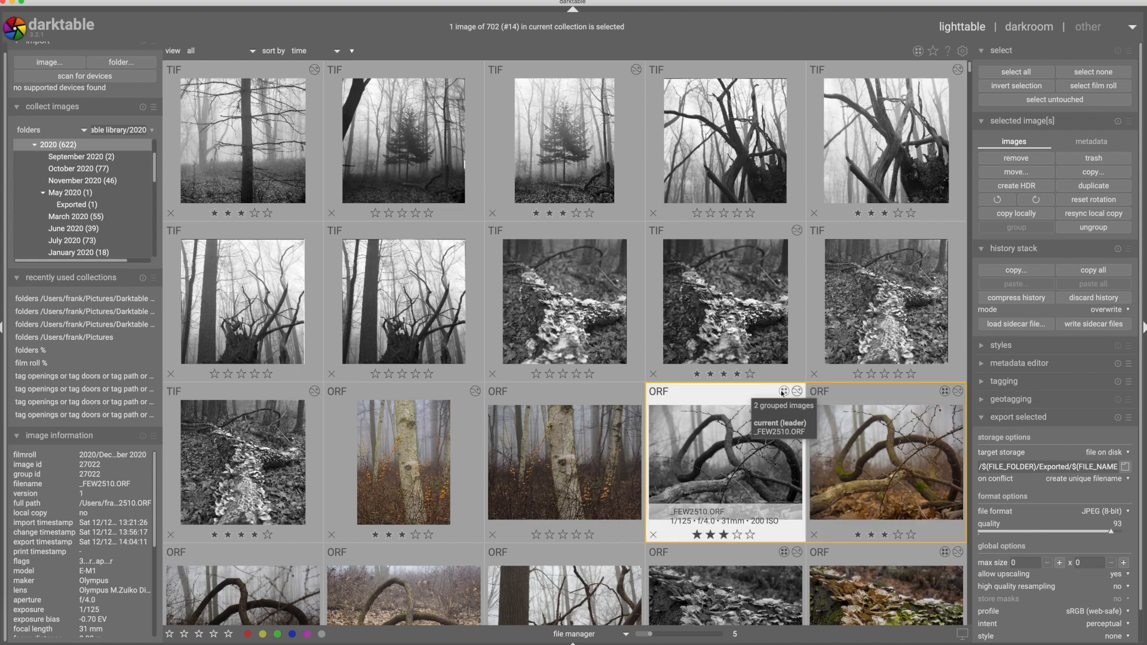
left_click(944, 392)
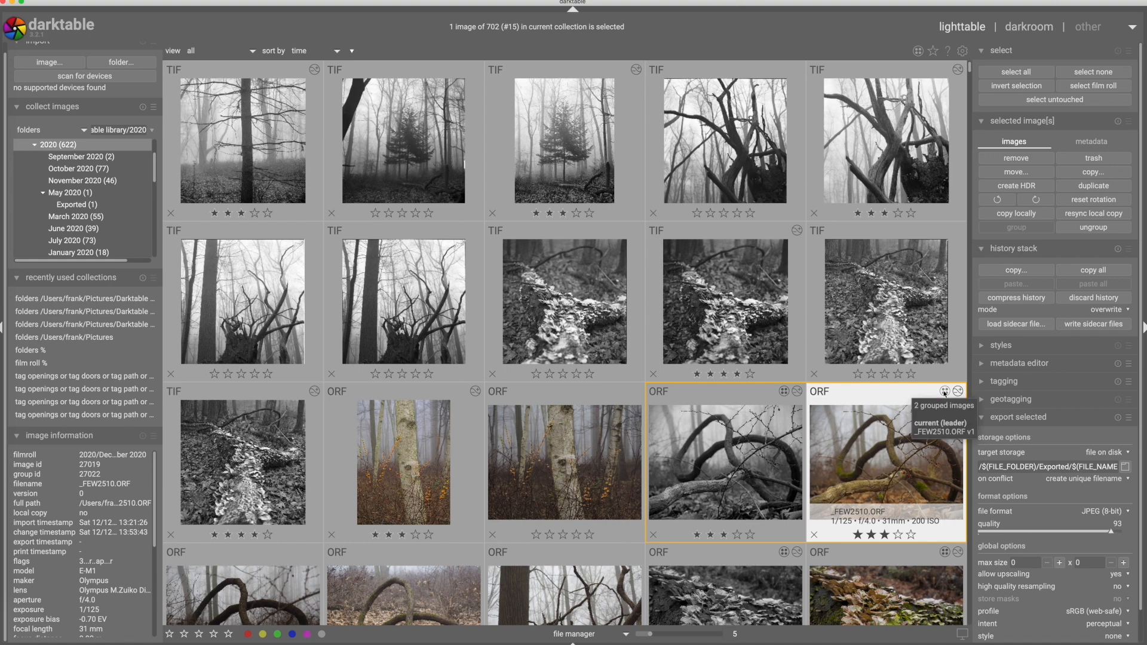
left_click(918, 51)
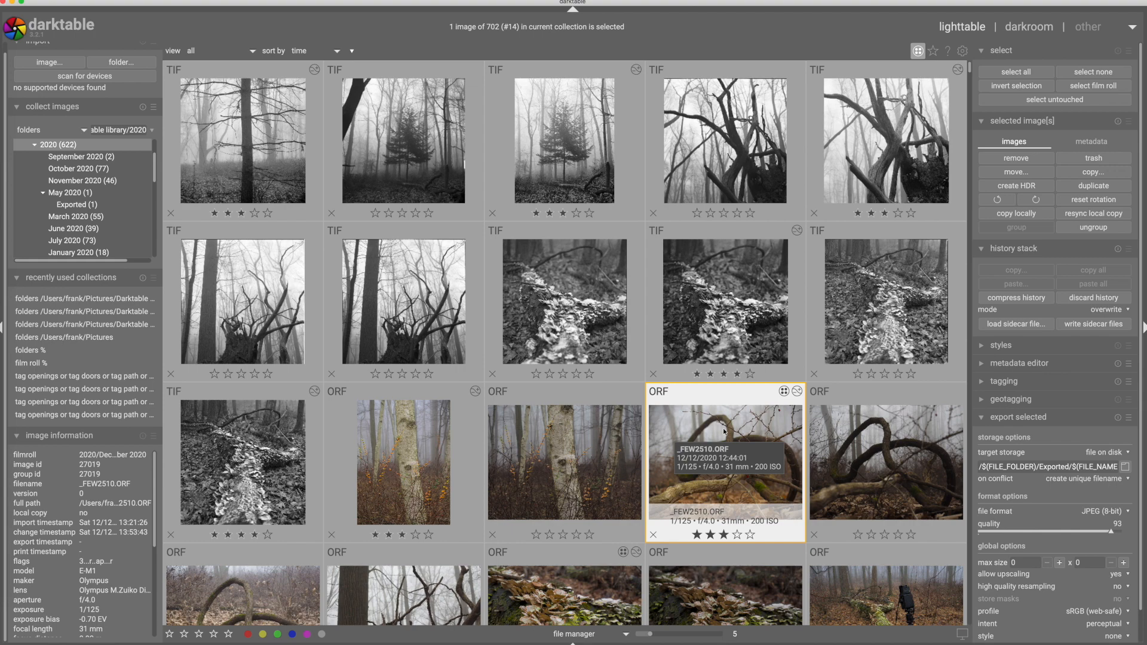
Group the images YashicaMAT Dec20 03.tif and YashicaMAT Dec20 04.tif, and collapse them under the 03 image
key("Up")
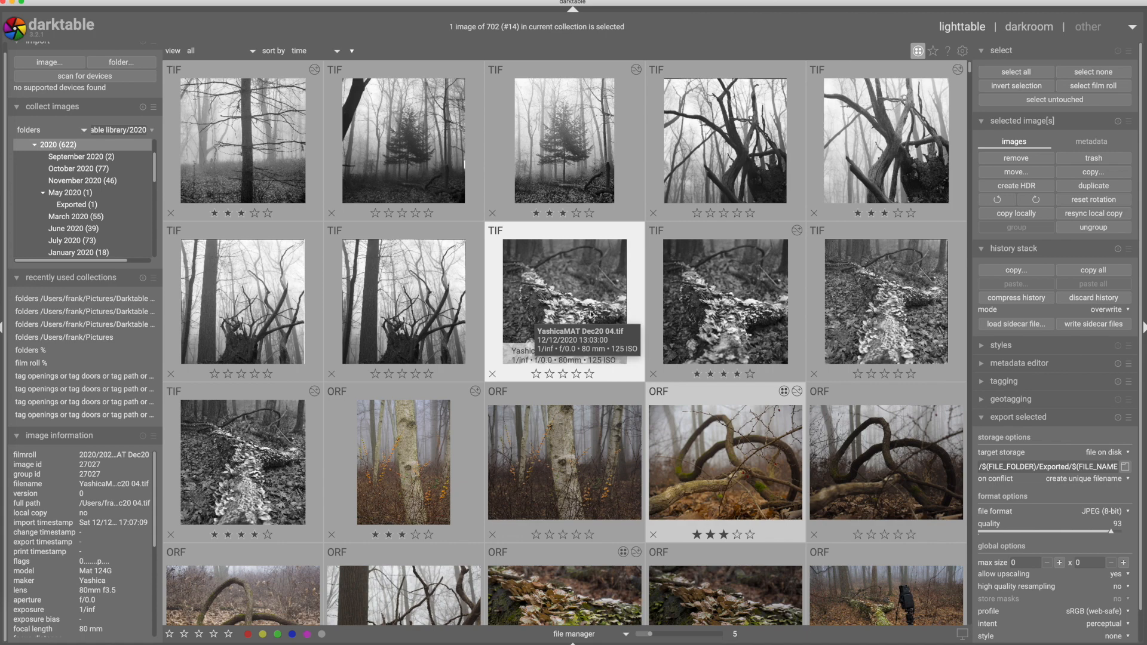
left_click(744, 276)
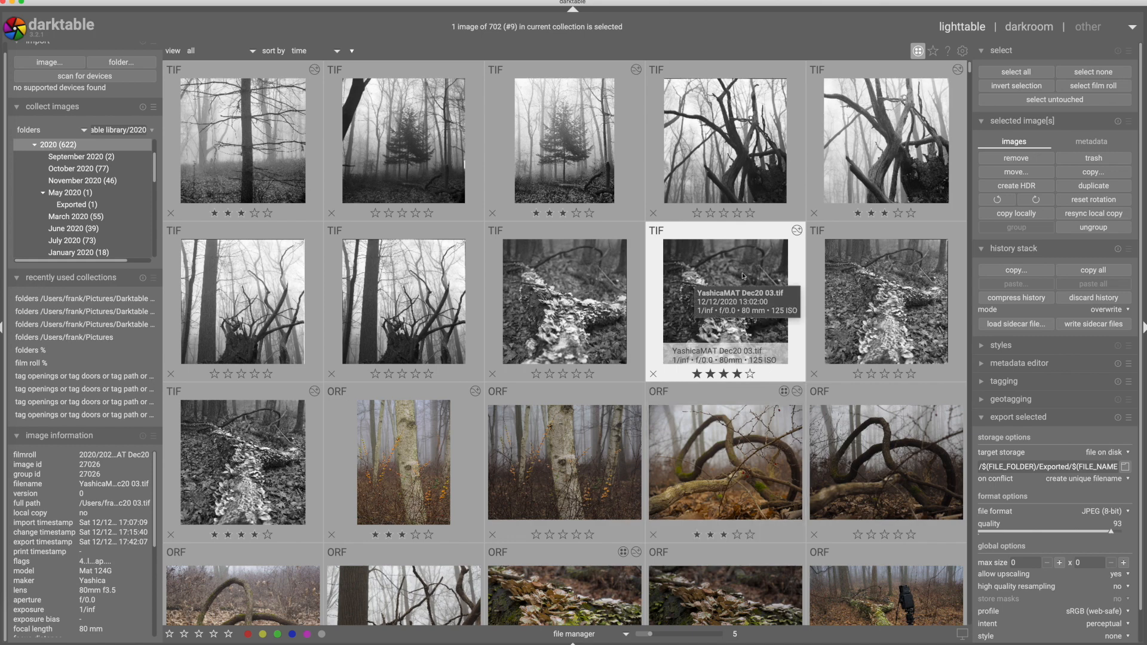
left_click(563, 293, "ctrl")
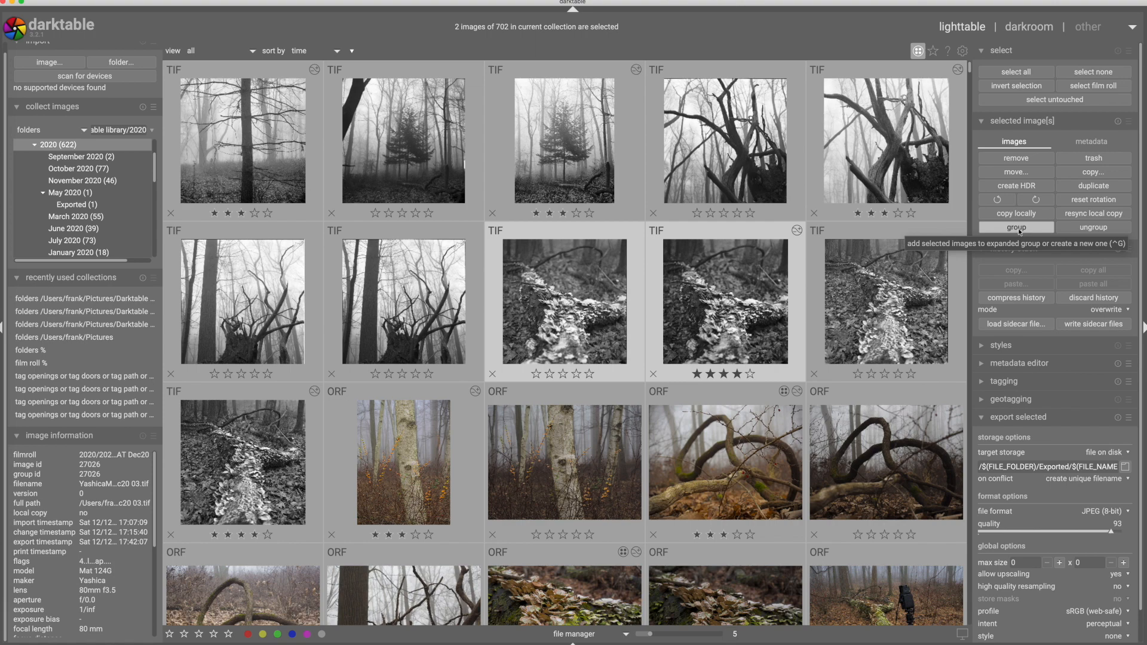
left_click(1018, 228)
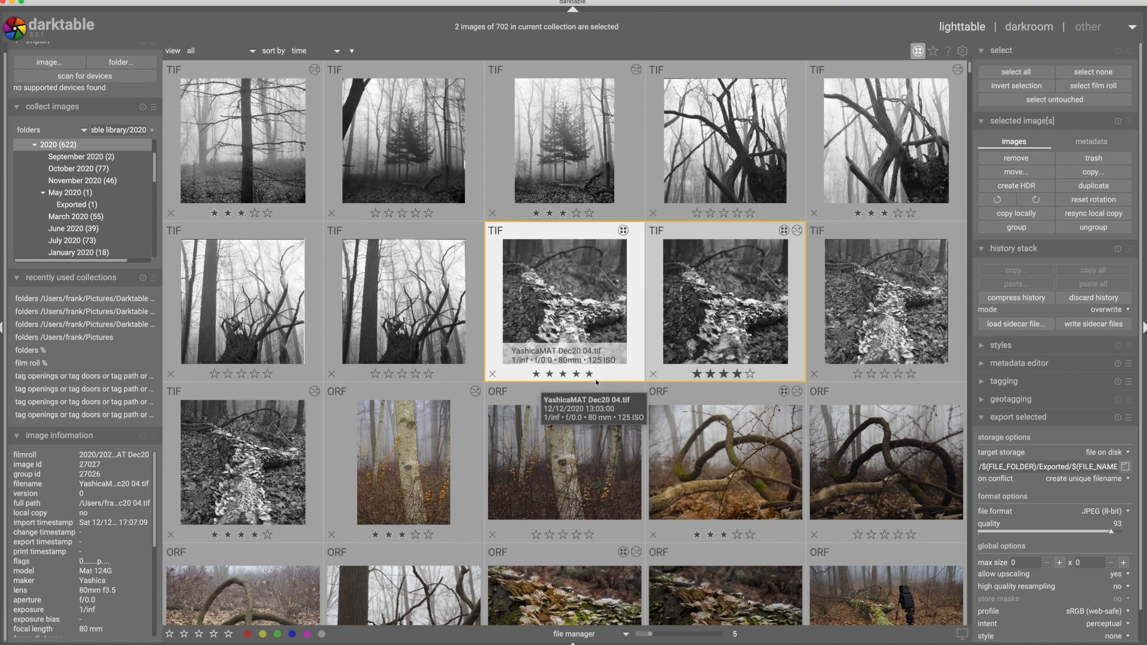
left_click(784, 231)
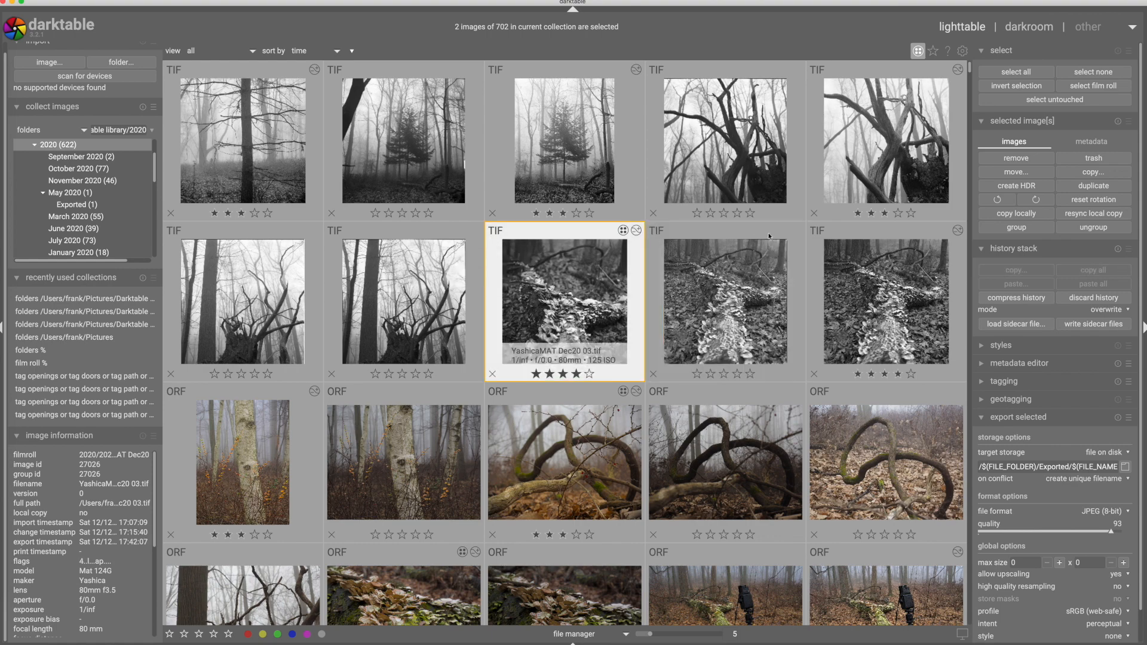
Group the images YashicaMAT Dec20 01.tif and YashicaMAT Dec20 02.tif while image groups are shown collapsed
left_click(919, 51)
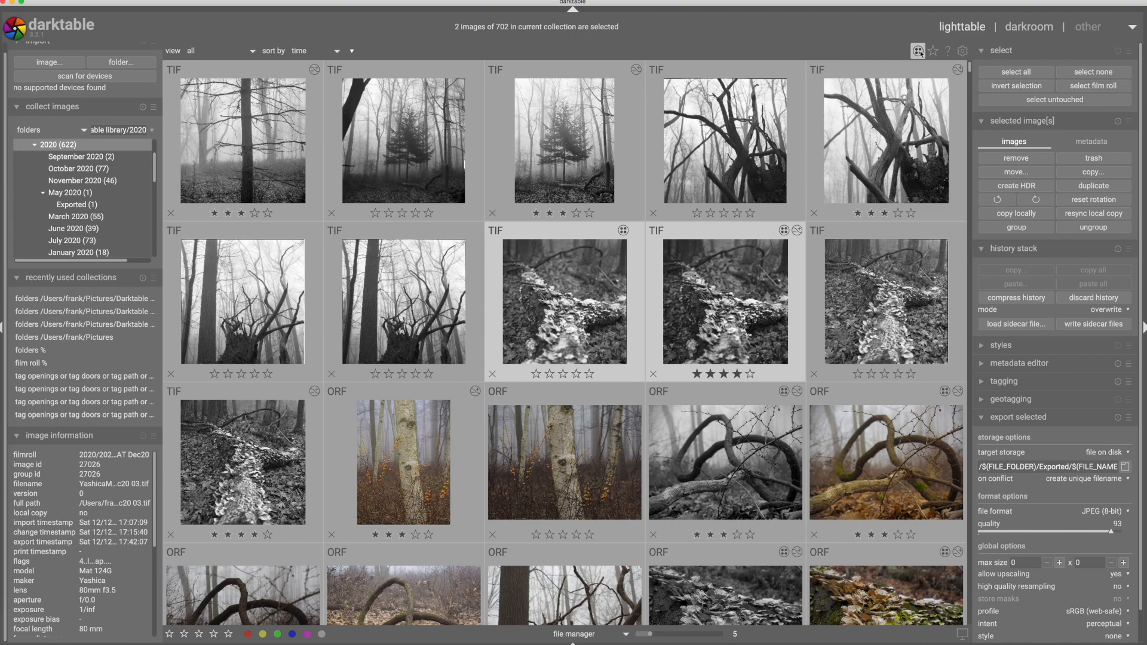
left_click(919, 52)
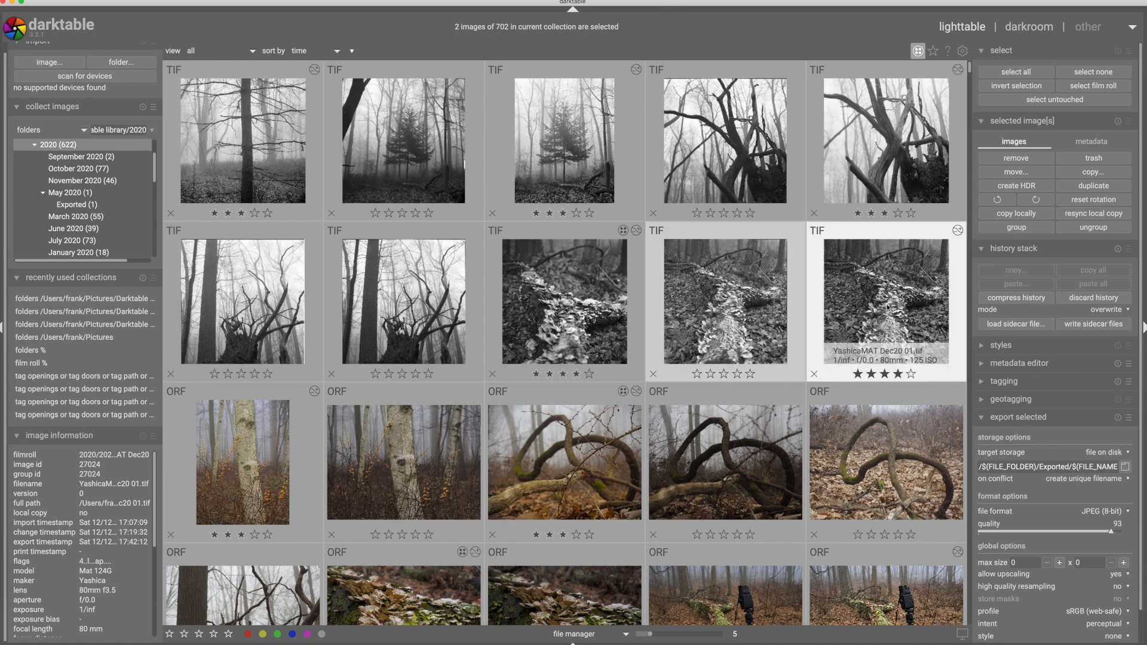
left_click(1025, 230)
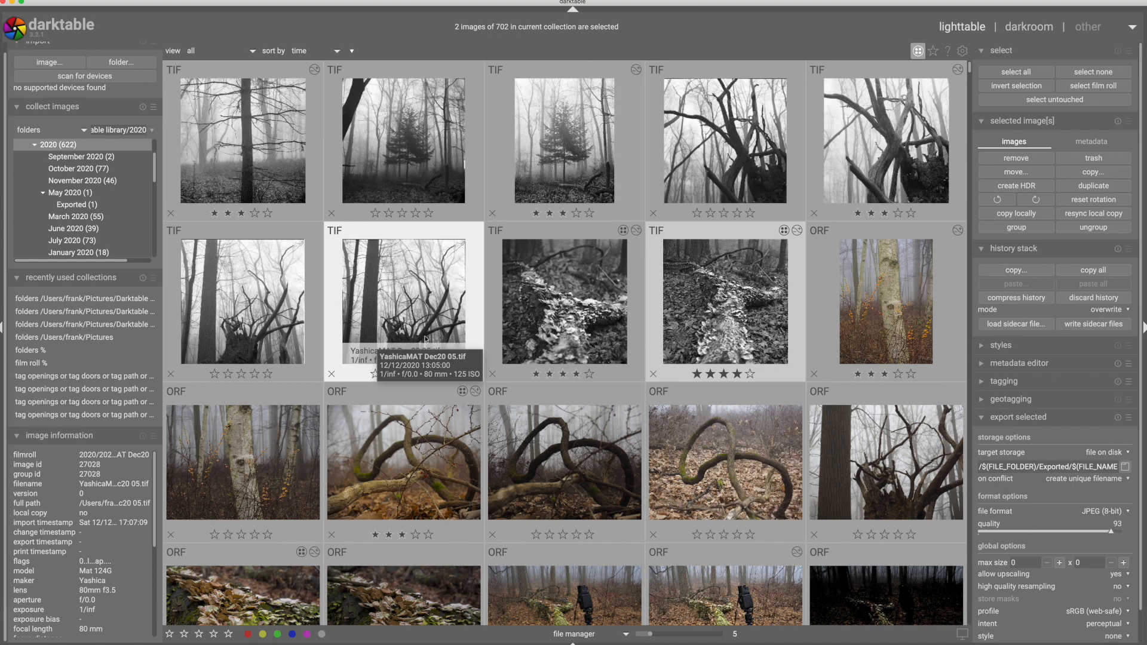
Expand the _FEW2510.ORF group on its own, and show every image group in the collection expanded
left_click(462, 392)
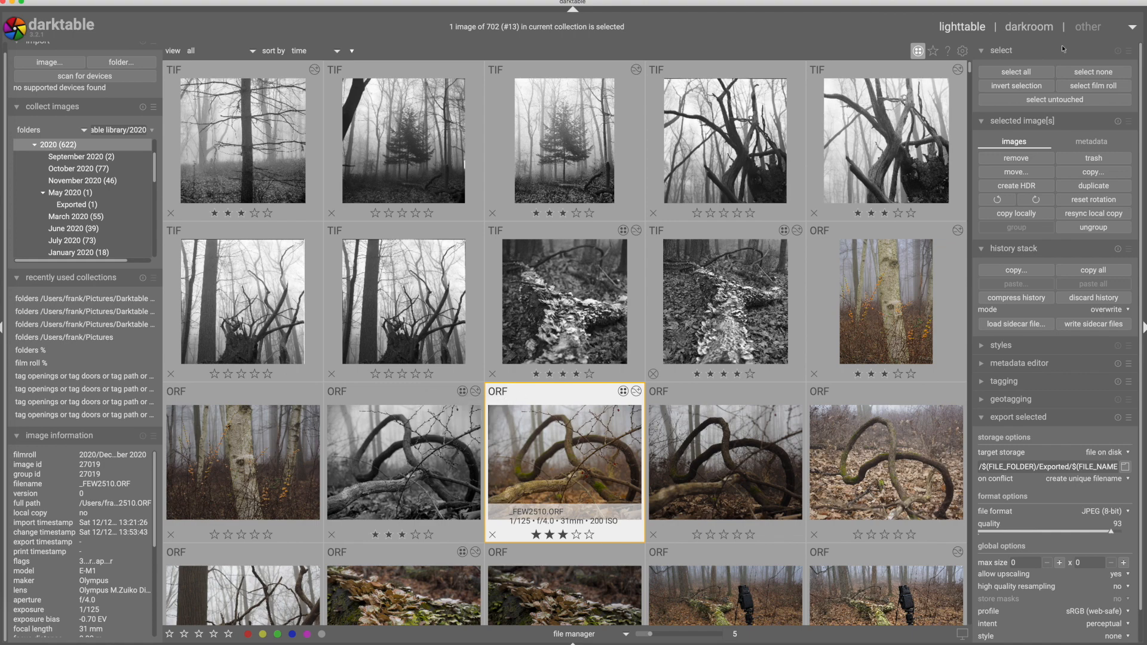
left_click(916, 50)
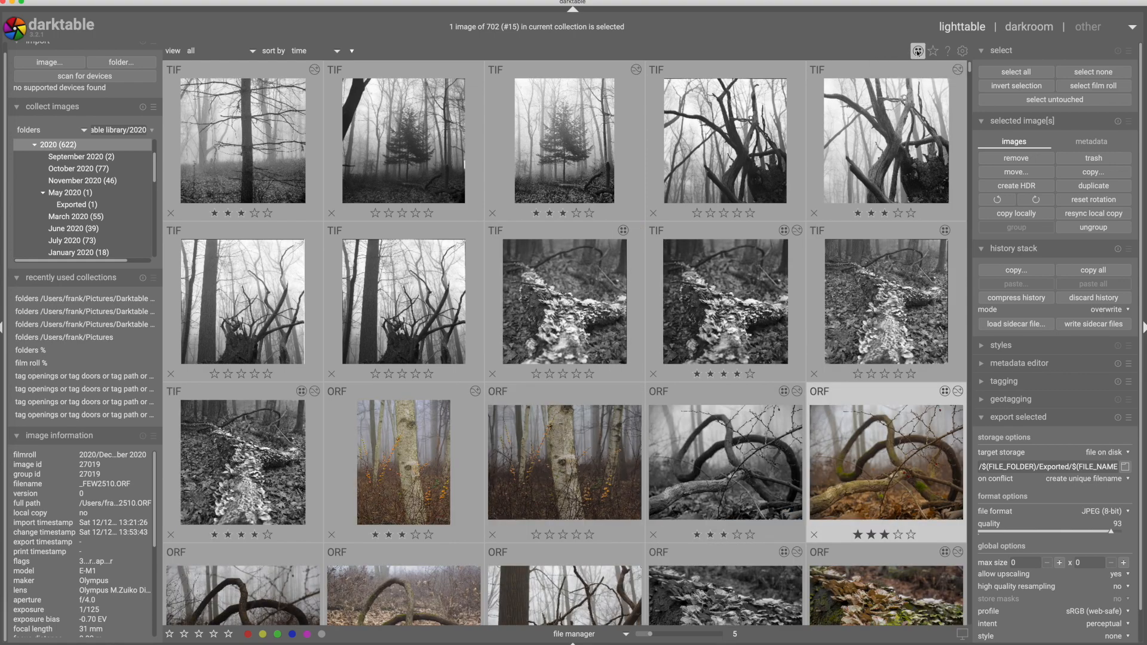
left_click(917, 51)
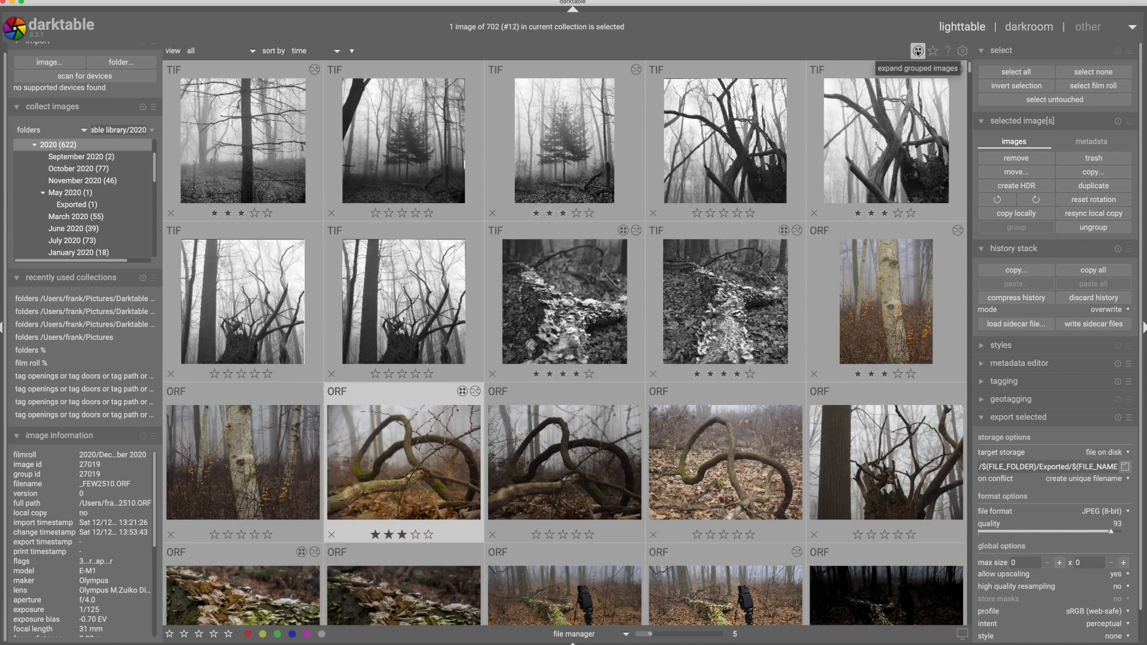
left_click(916, 50)
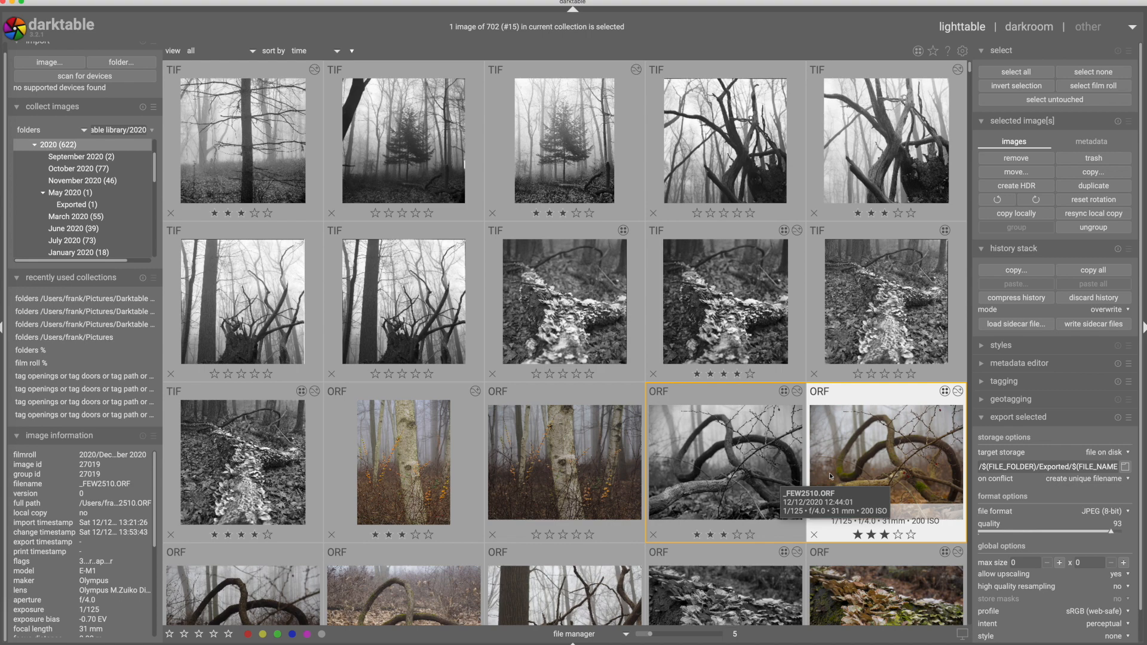
Open the colour version of _FEW2510.ORF in the darkroom and create a virgin duplicate of it without any development
double_click(872, 461)
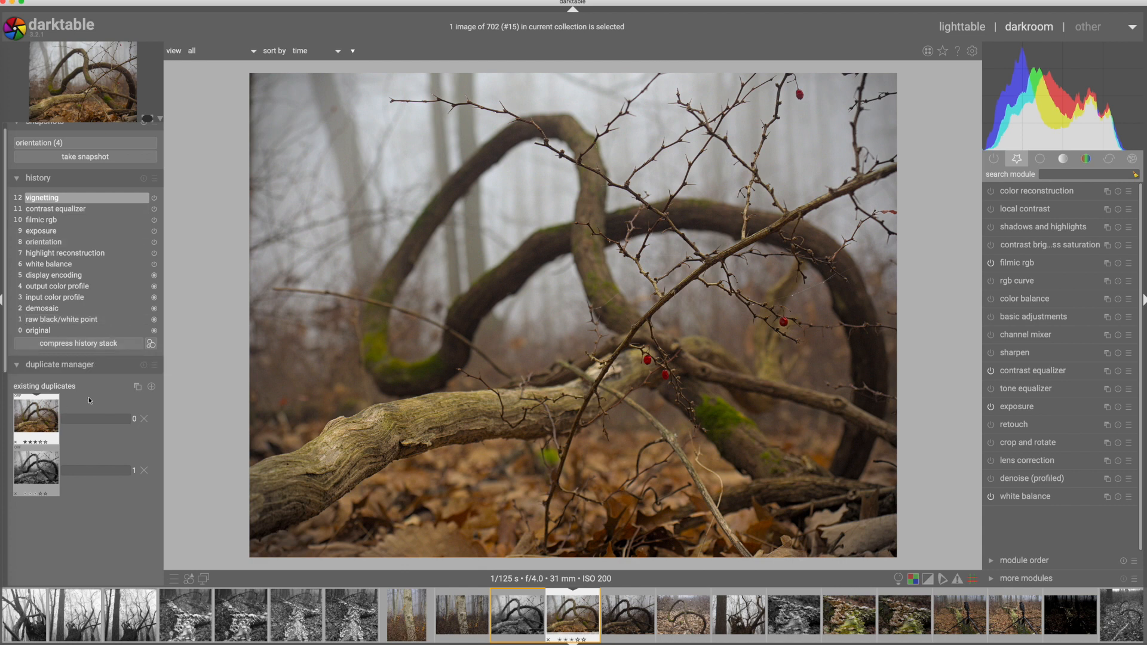
left_click(18, 365)
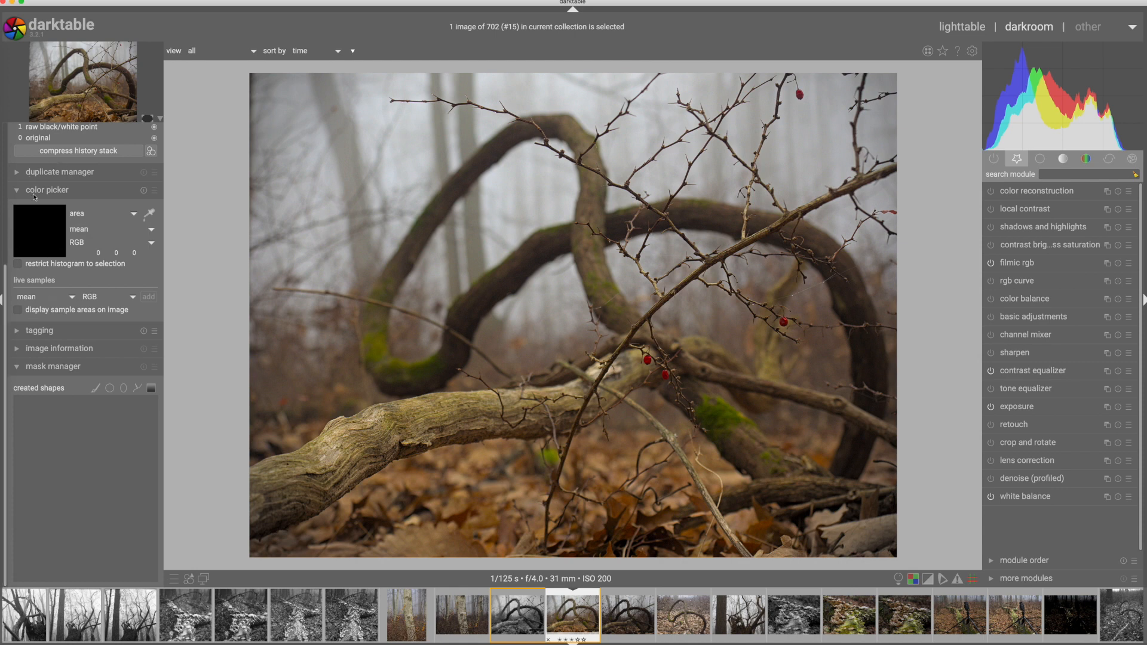
left_click_drag(6, 295, 10, 141)
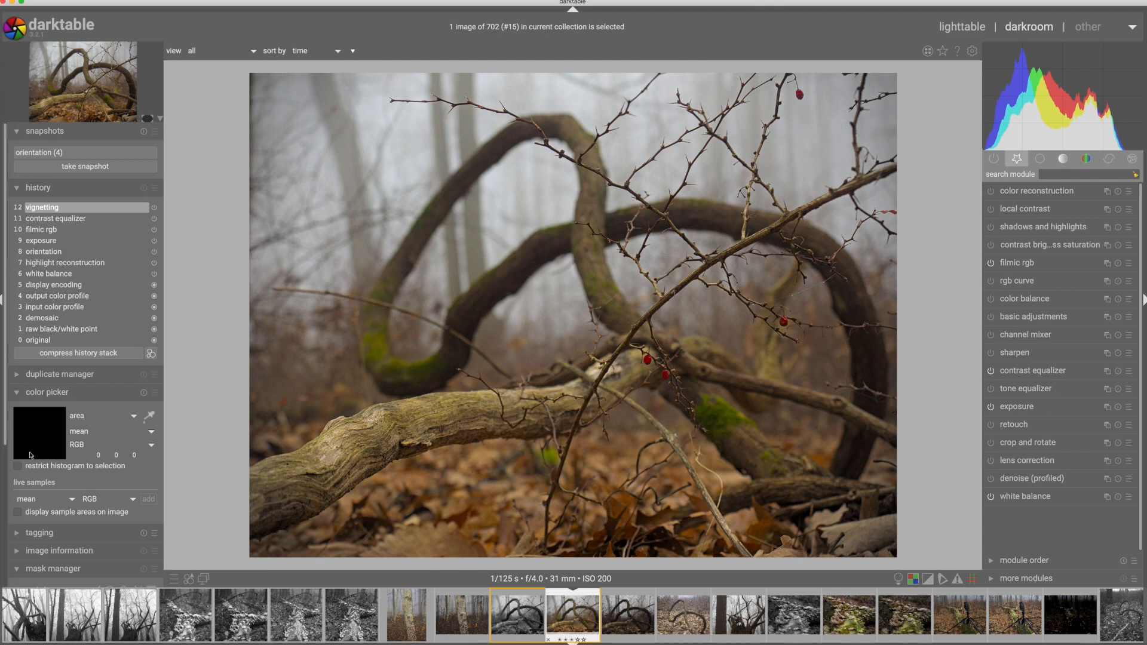
left_click(18, 375)
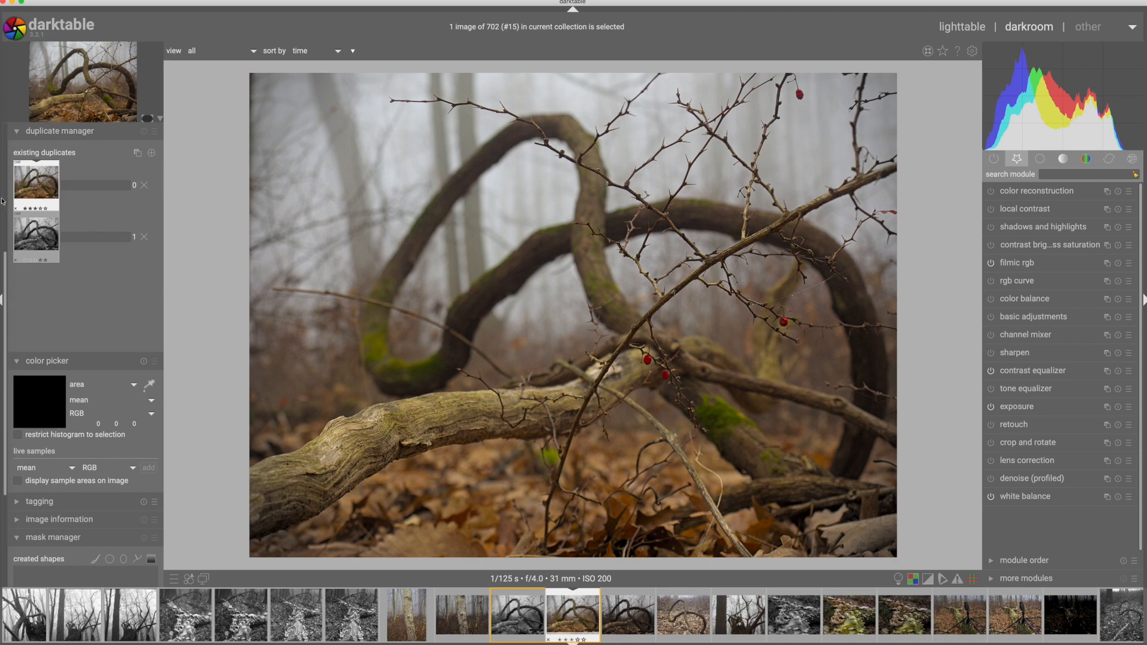
scroll(6, 292, "up", 5)
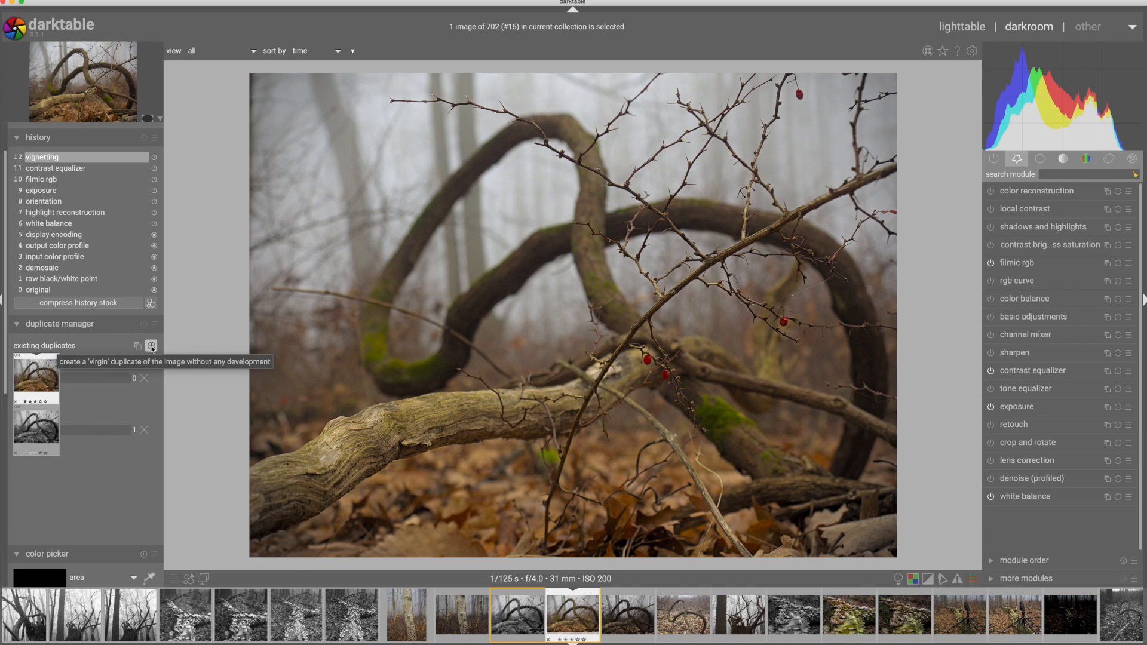
left_click(152, 347)
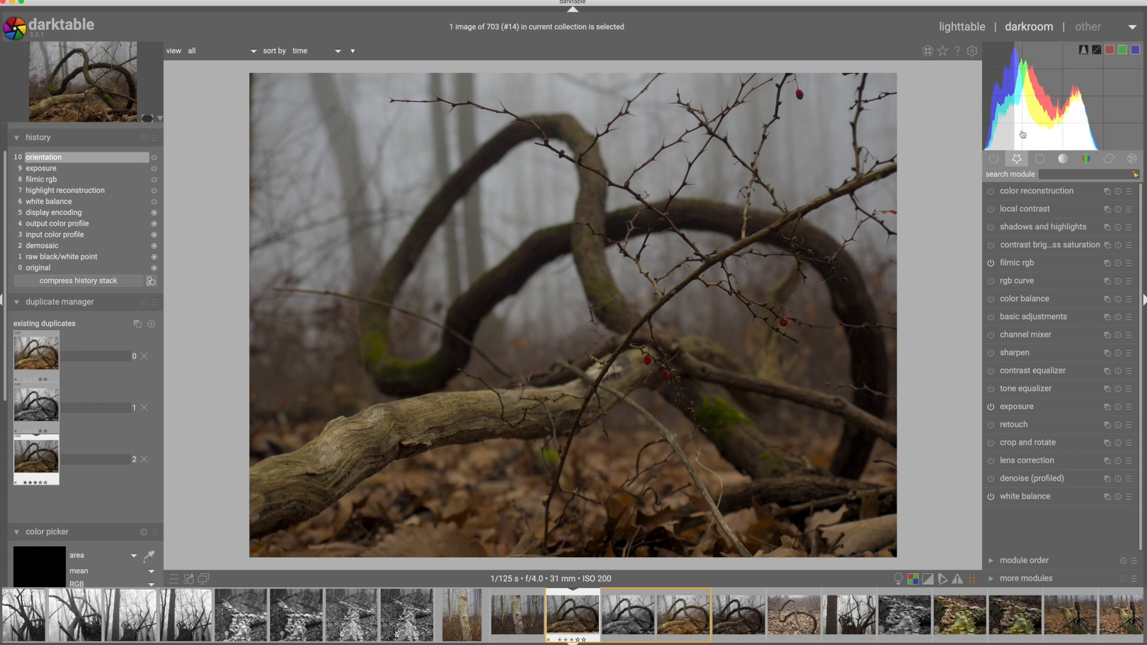
Check the processing preferences for the auto-apply pixel workflow defaults and their available options, and close the preferences
left_click(971, 52)
left_click(251, 138)
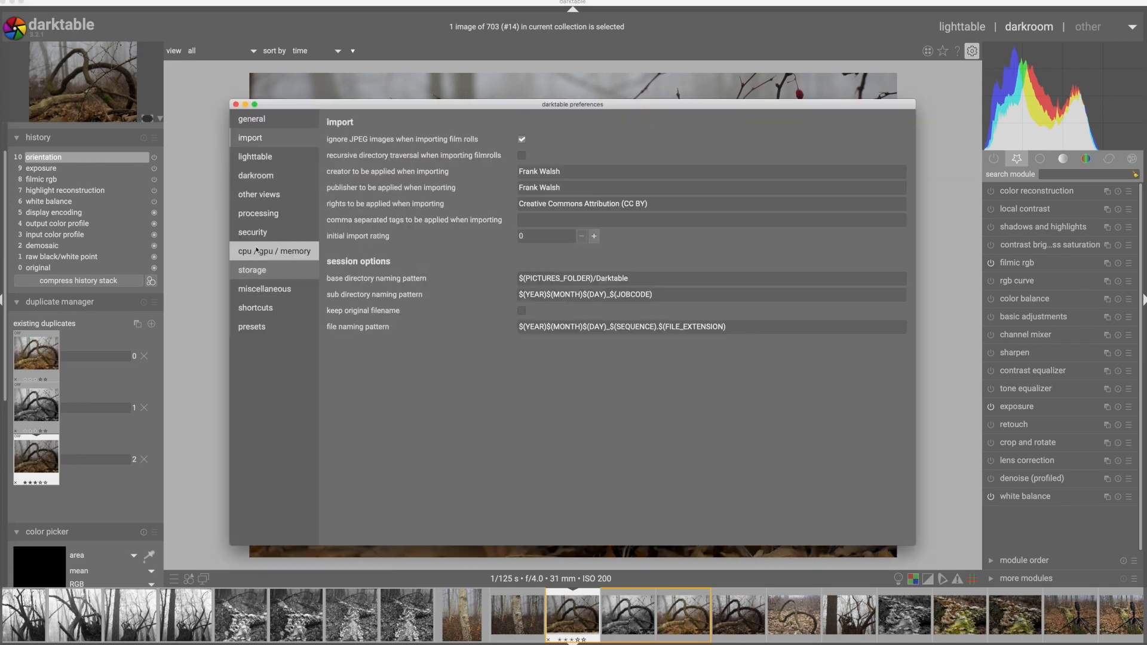
left_click(258, 214)
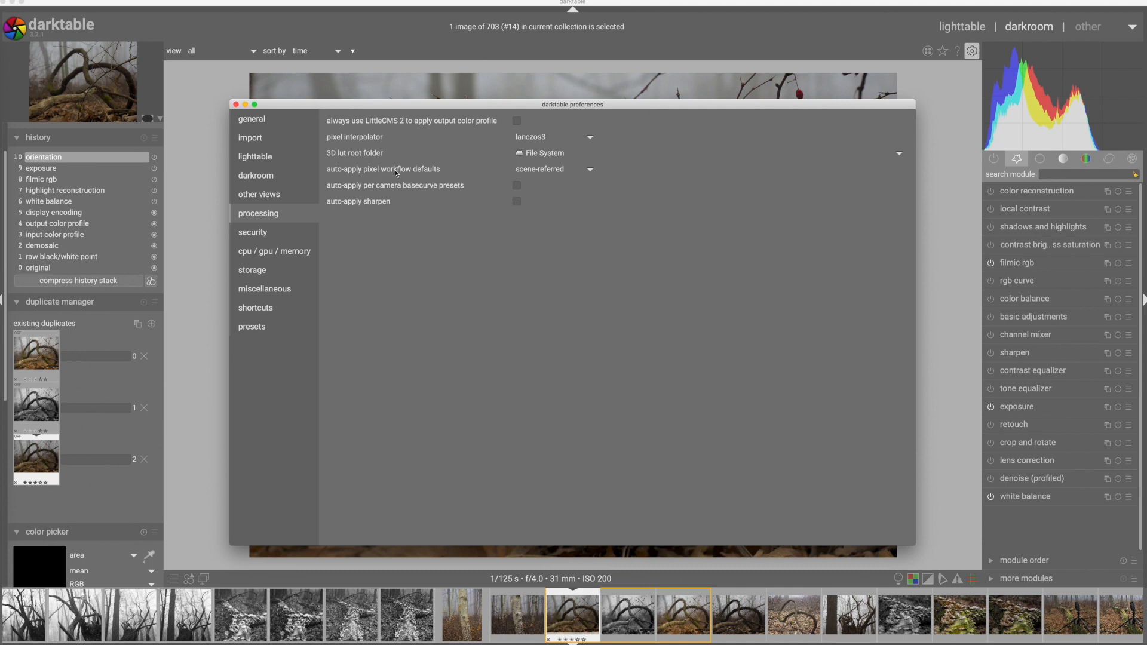
mouse_move(550, 172)
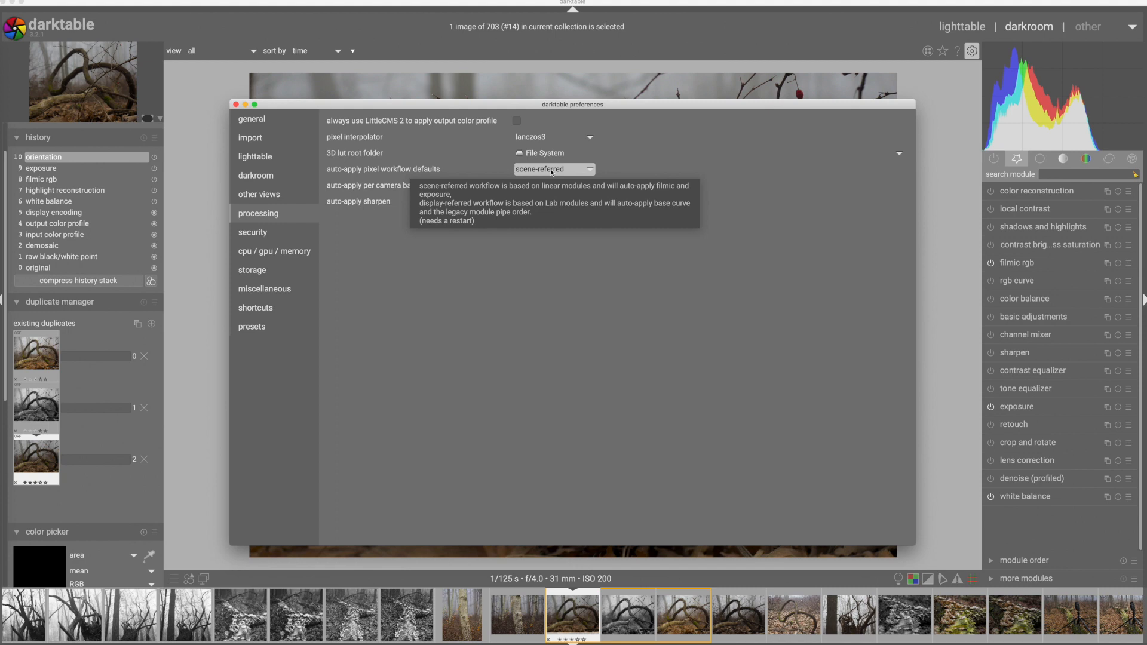
left_click(589, 169)
left_click(591, 171)
left_click(590, 170)
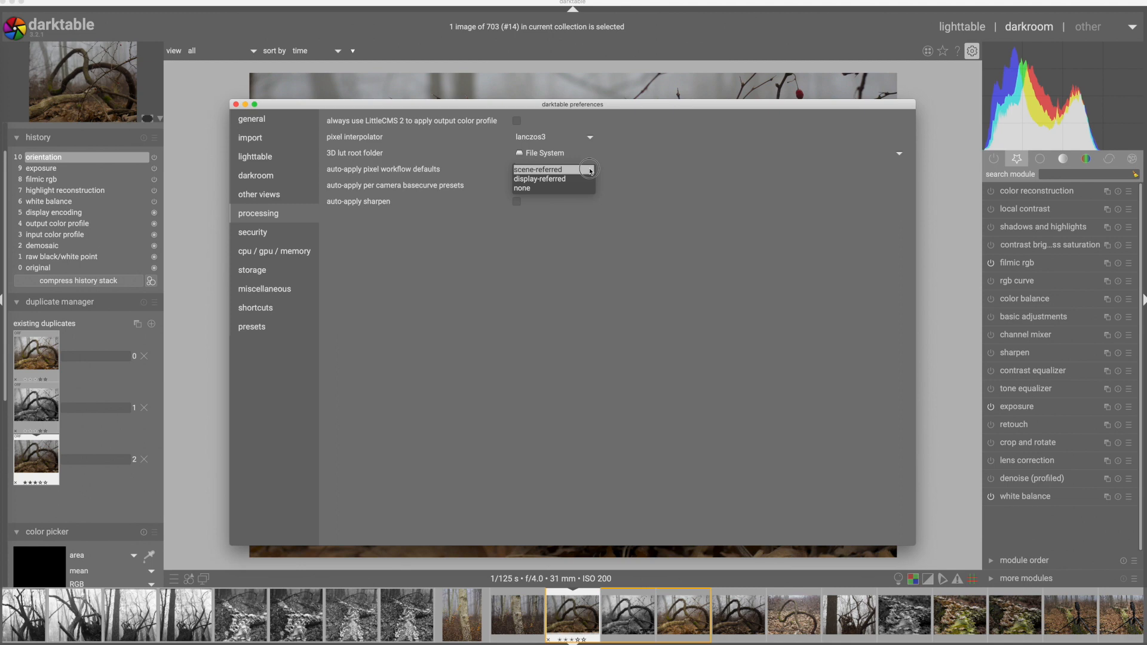
left_click(612, 165)
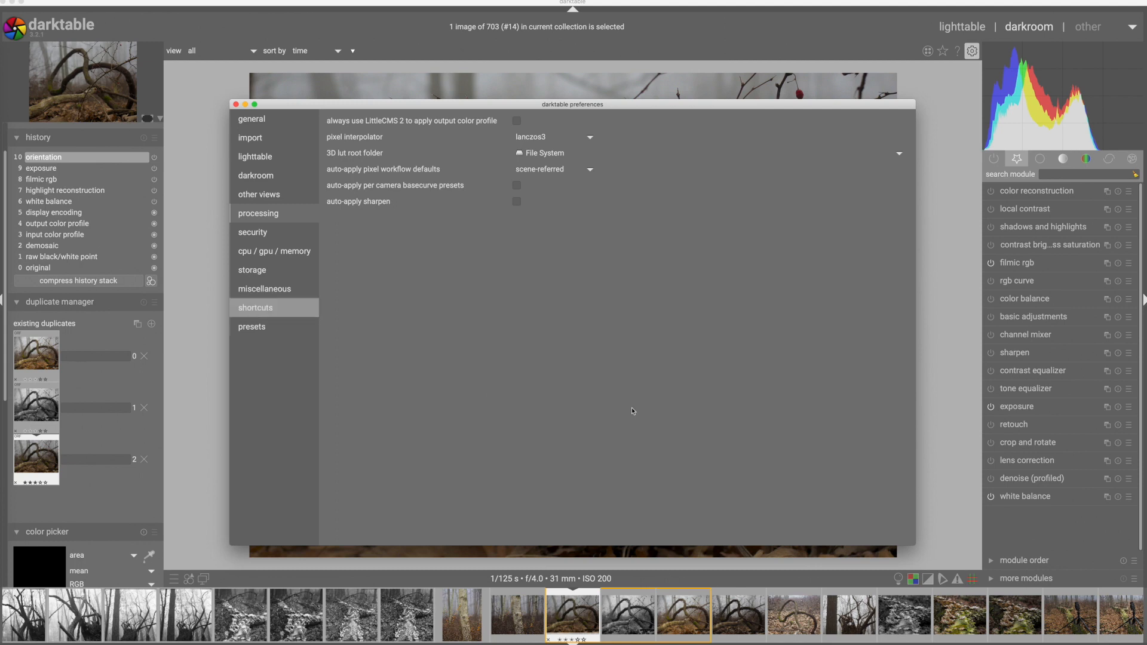
left_click(237, 106)
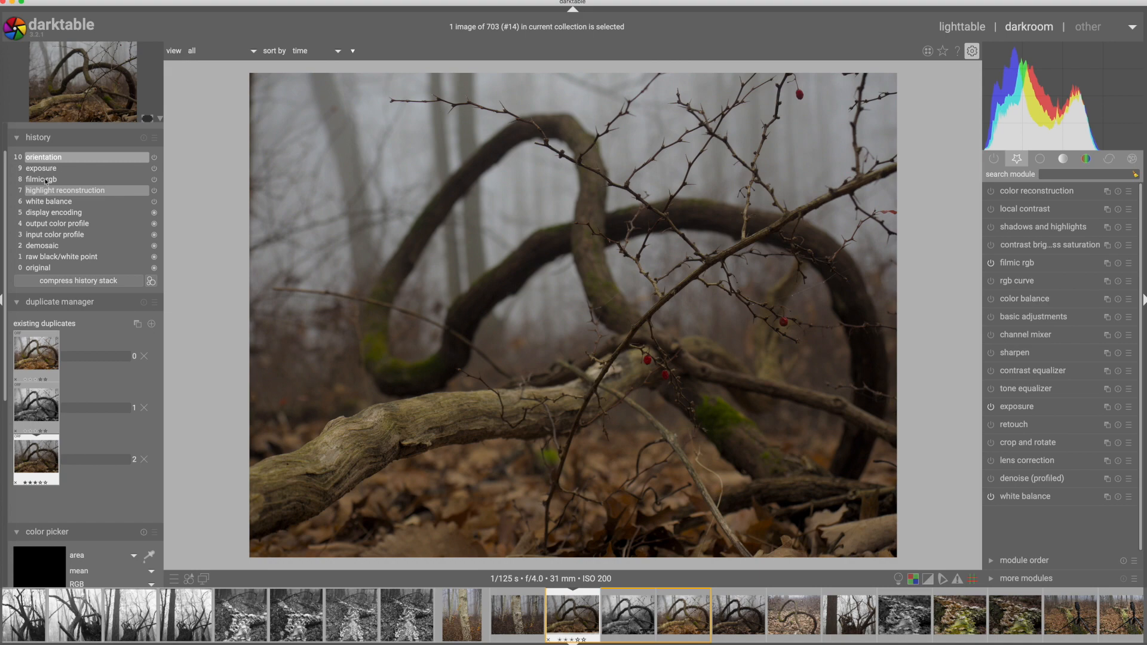
Compare the duplicate's development at the filmic rgb and exposure stages of its history
left_click(43, 180)
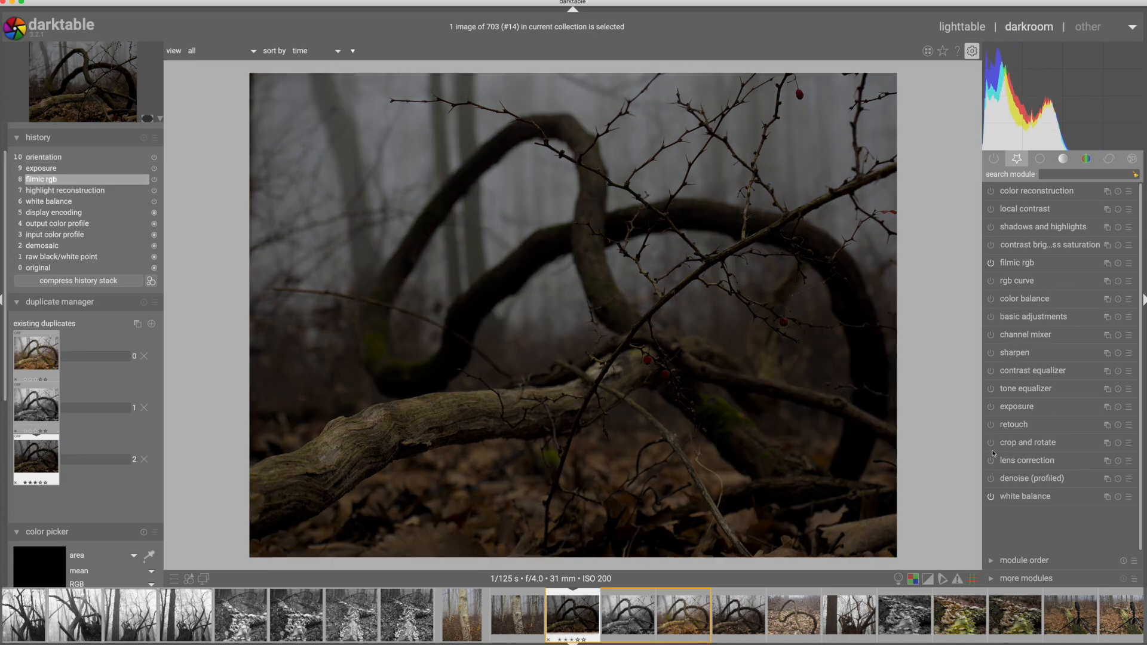
left_click(124, 170)
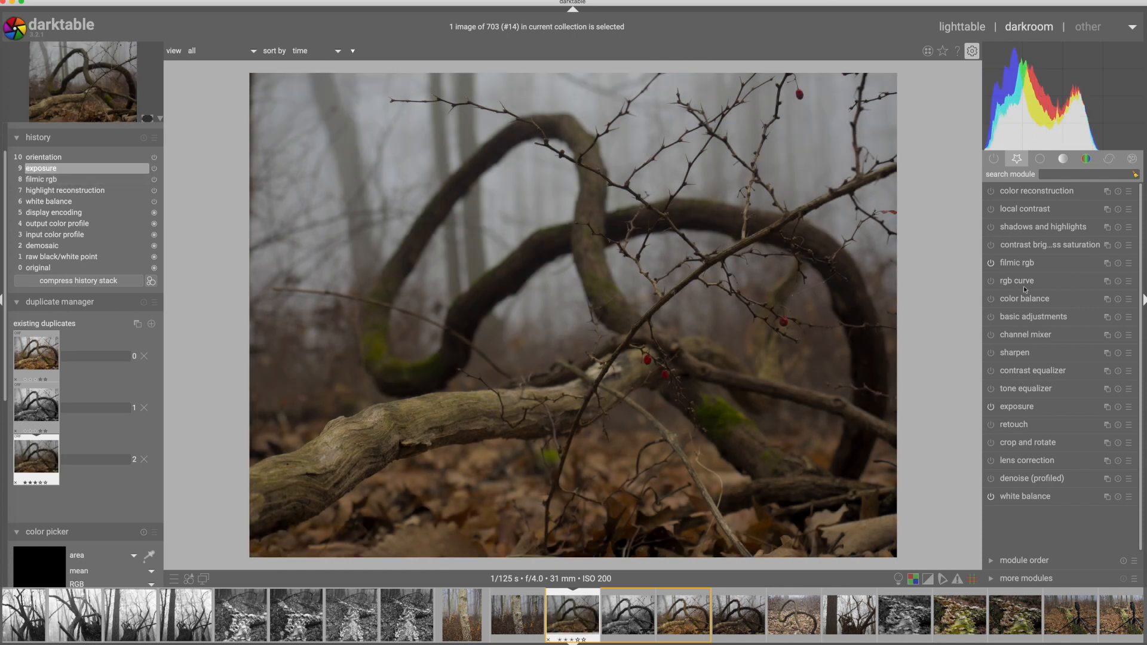
Set the exposure correction to 1.30 EV in the exposure module and collapse the module
left_click(1015, 408)
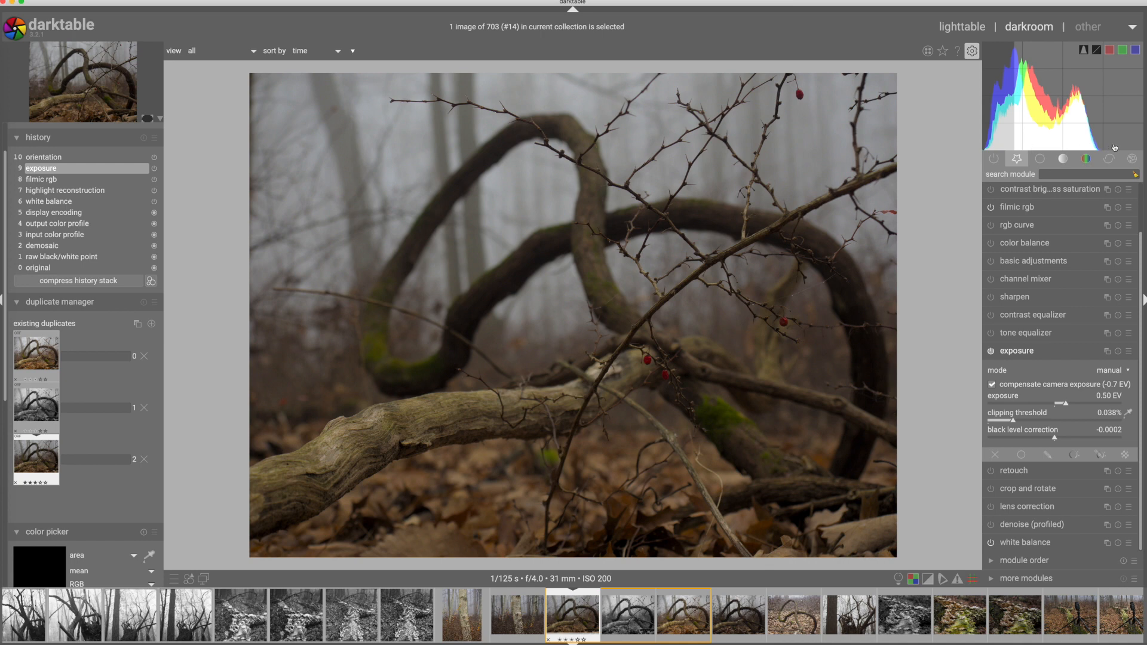
right_click(1040, 405)
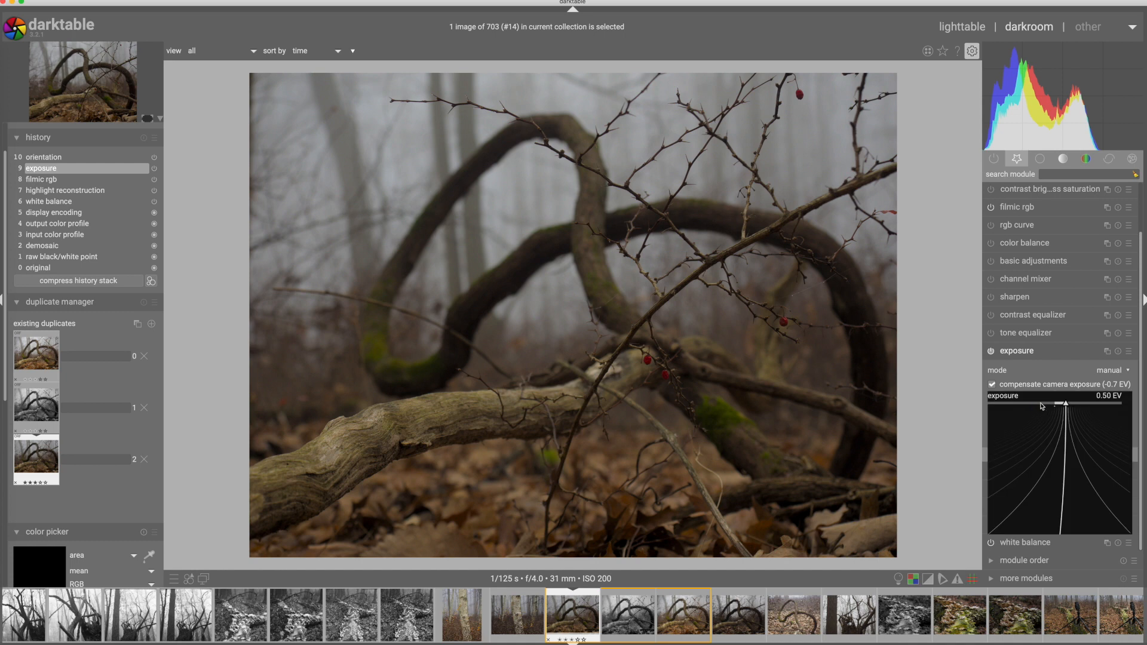
type("1")
key("Return")
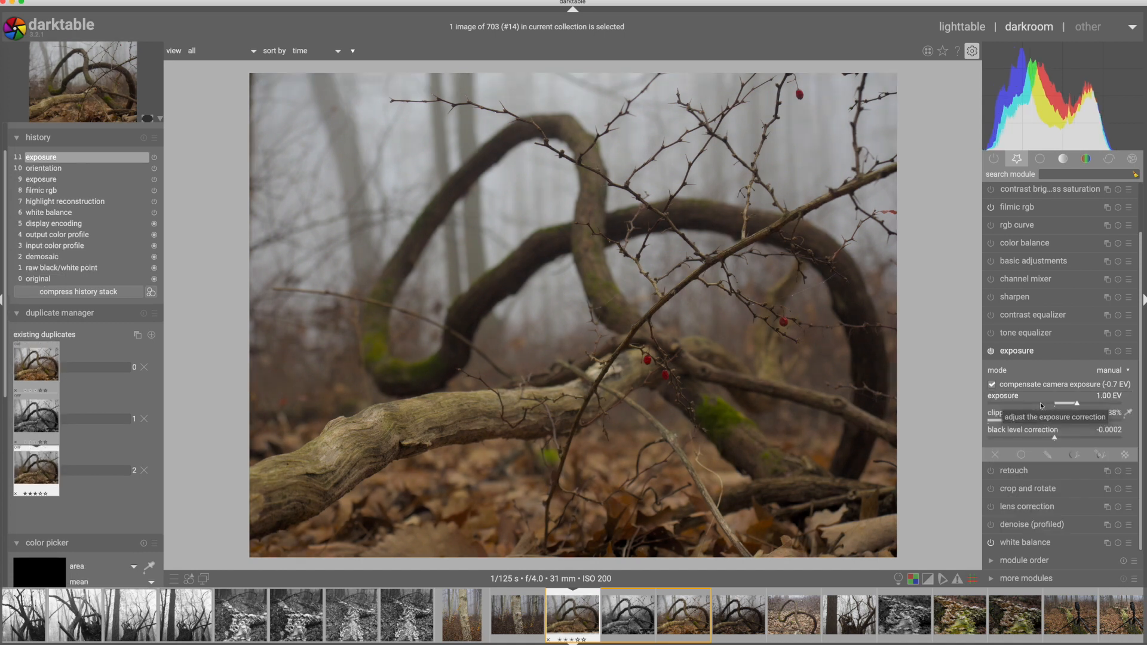
right_click(1041, 404)
type("1.3")
key("Return")
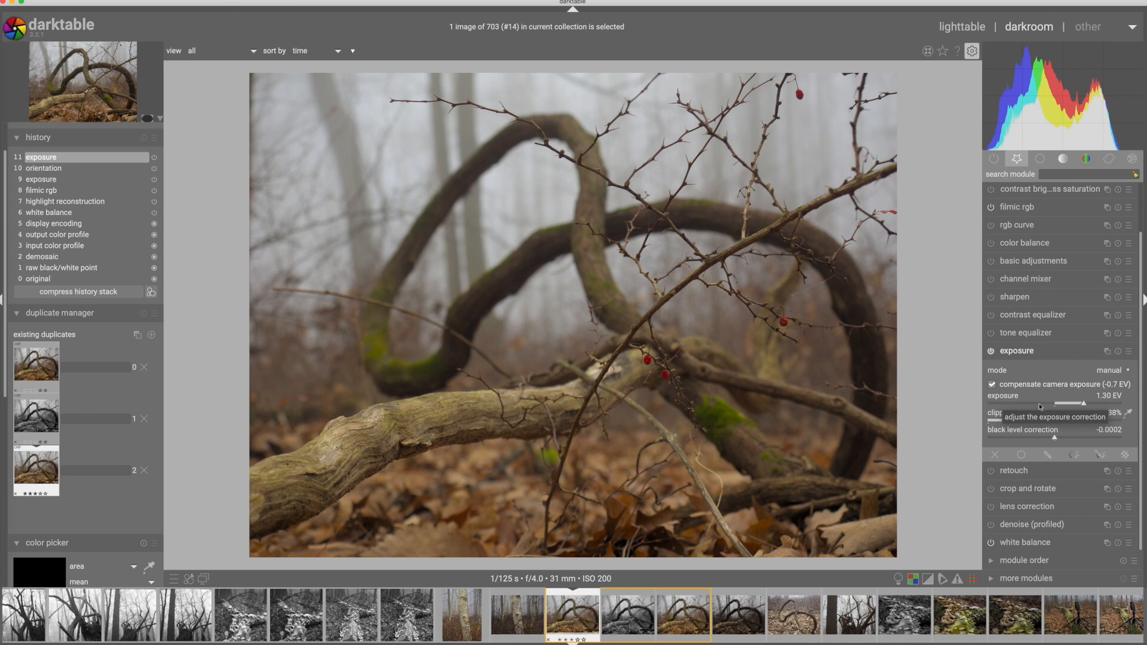
left_click(1014, 354)
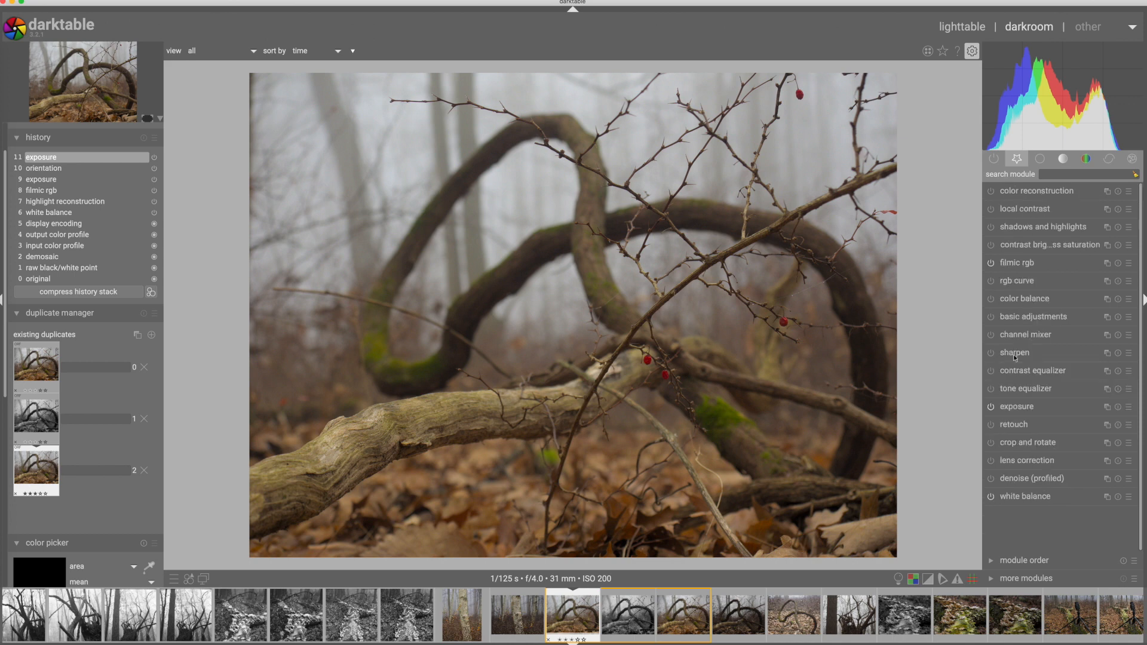
Set filmic rgb's middle tones saturation to 11% and its contrast to 1.520, and collapse the module
left_click(1013, 264)
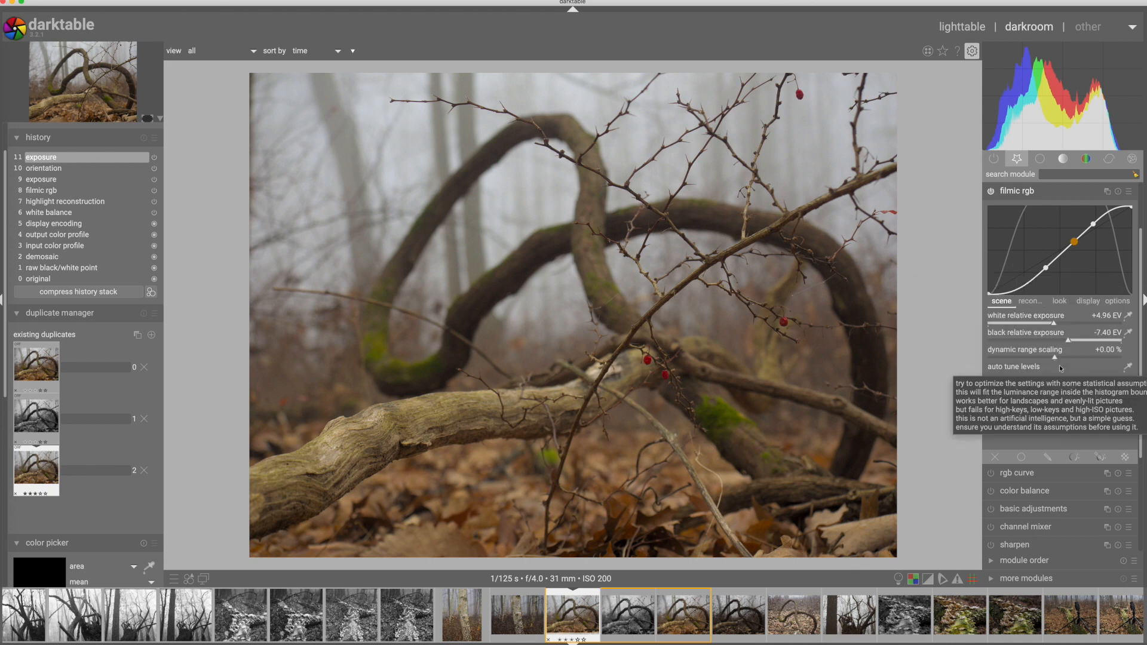
left_click(1058, 301)
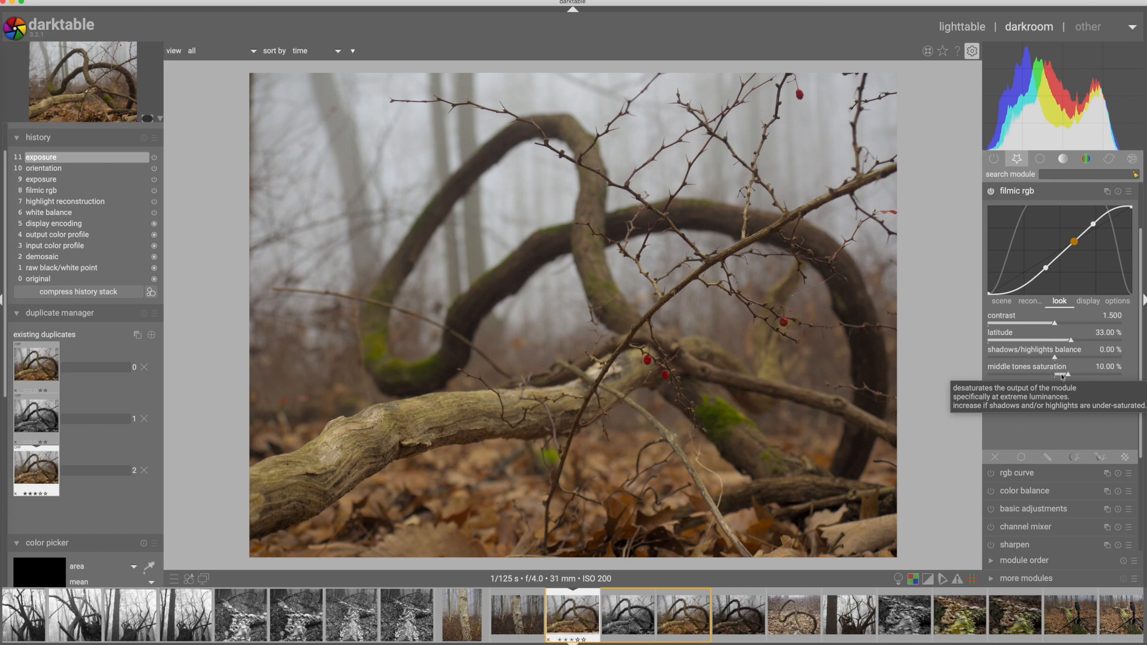
scroll(1063, 376, "up", 1)
scroll(1063, 376, "up", 1)
scroll(1063, 377, "down", 1)
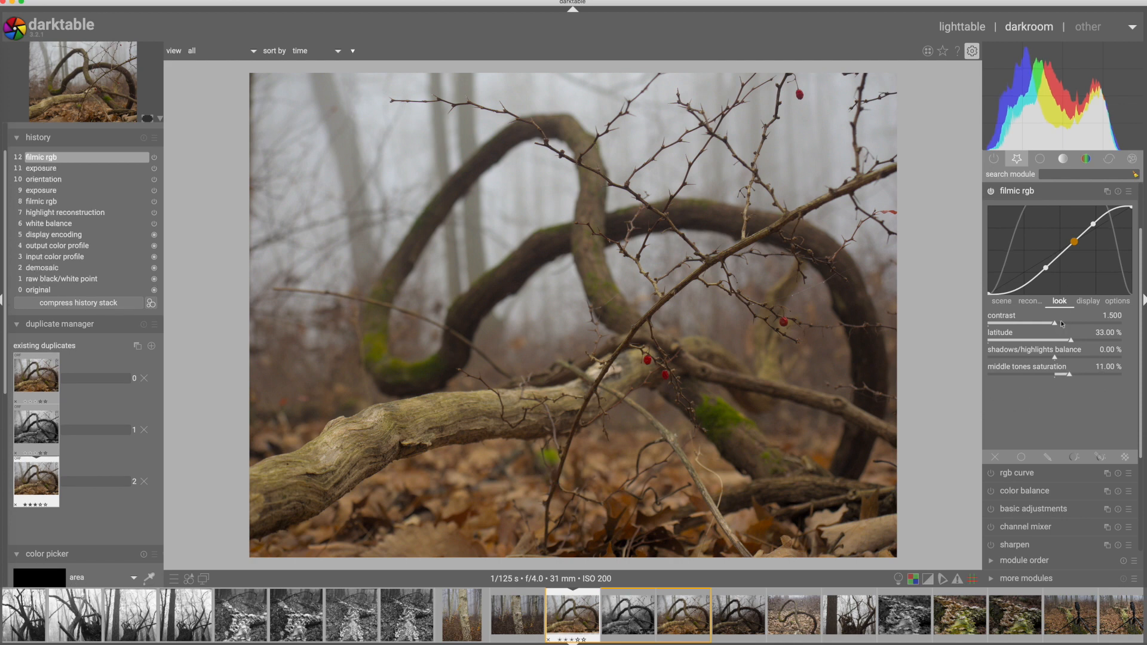
scroll(1059, 320, "up", 2)
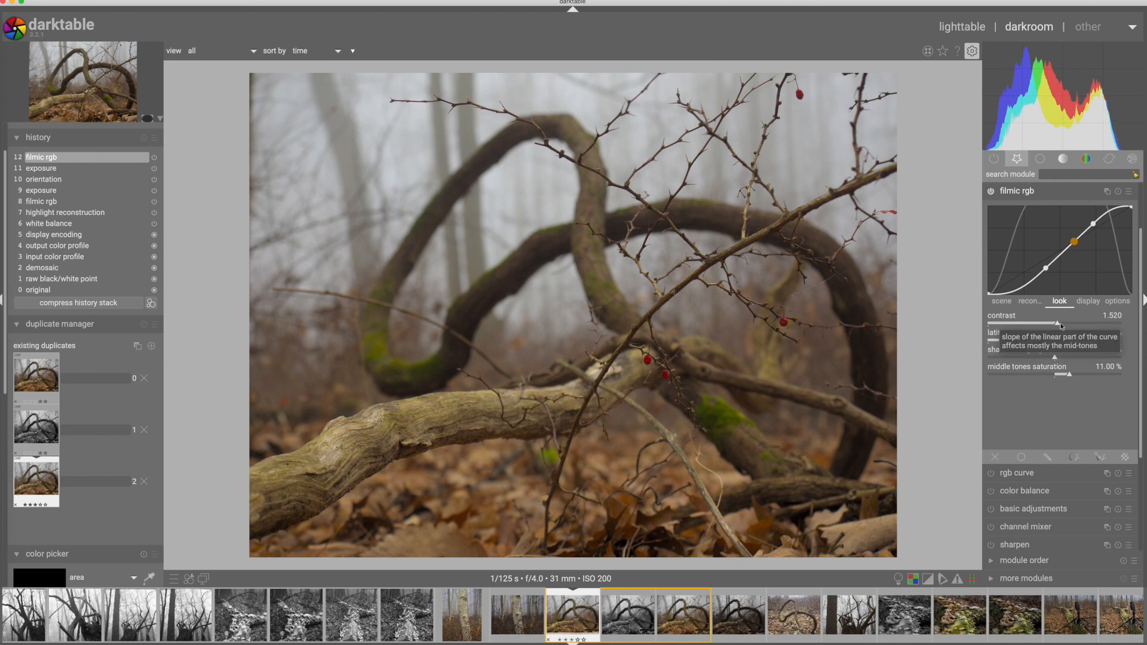
left_click(1011, 191)
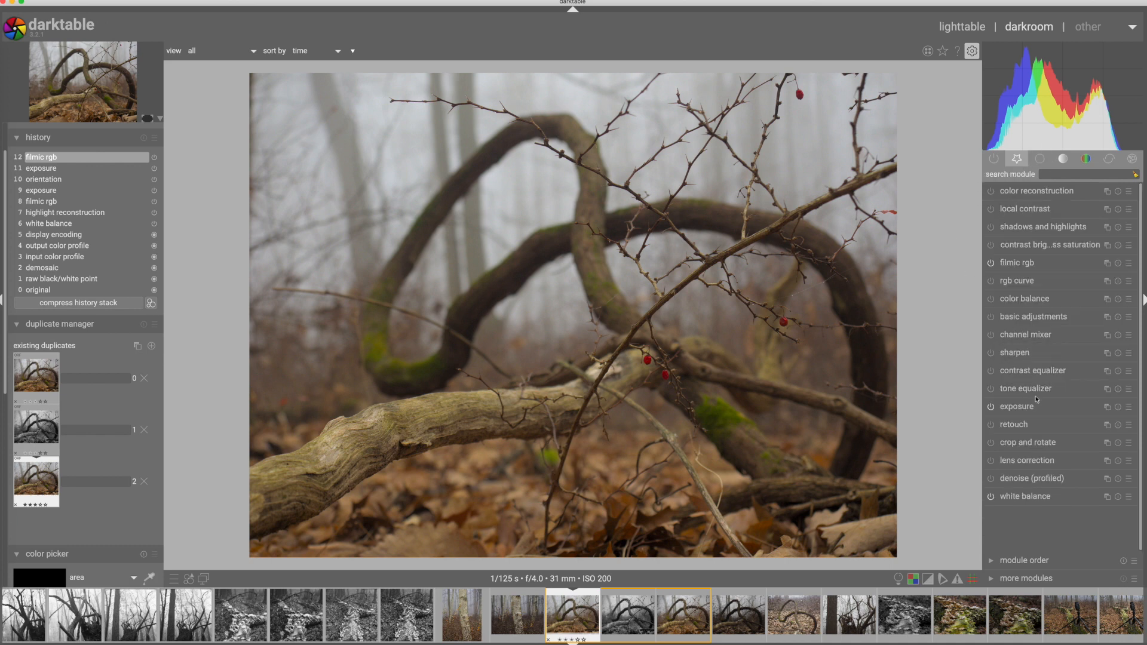
Enable the contrast equalizer and raise the fine-detail end of its luma curve slightly, judging the fallen trunk up close
left_click(1021, 371)
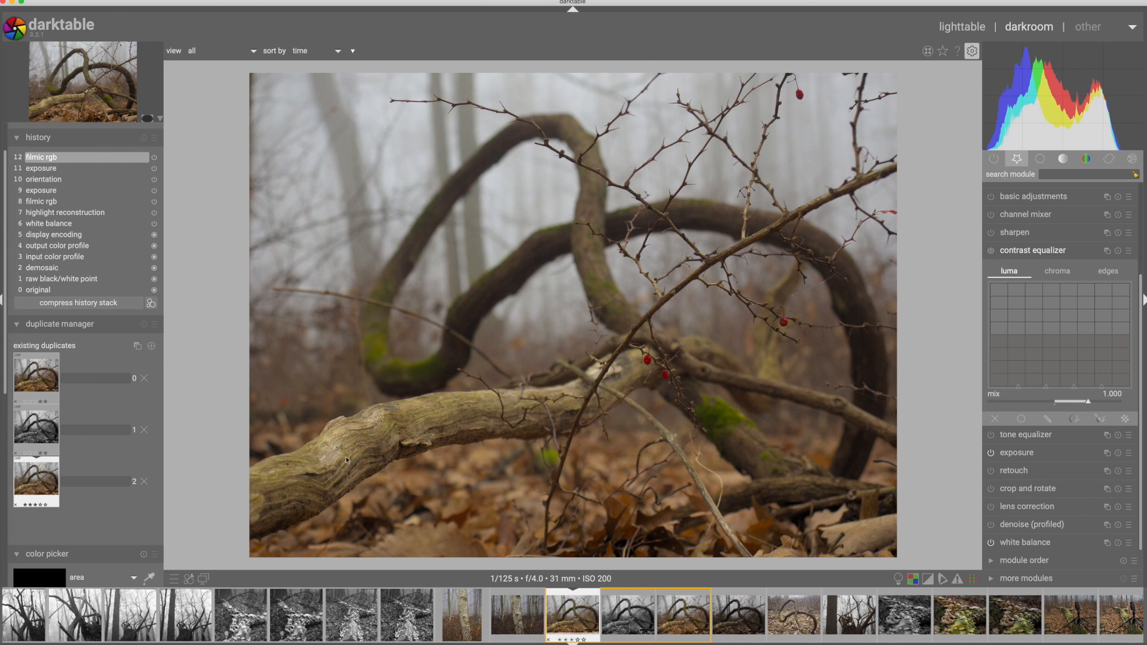
left_click(991, 251)
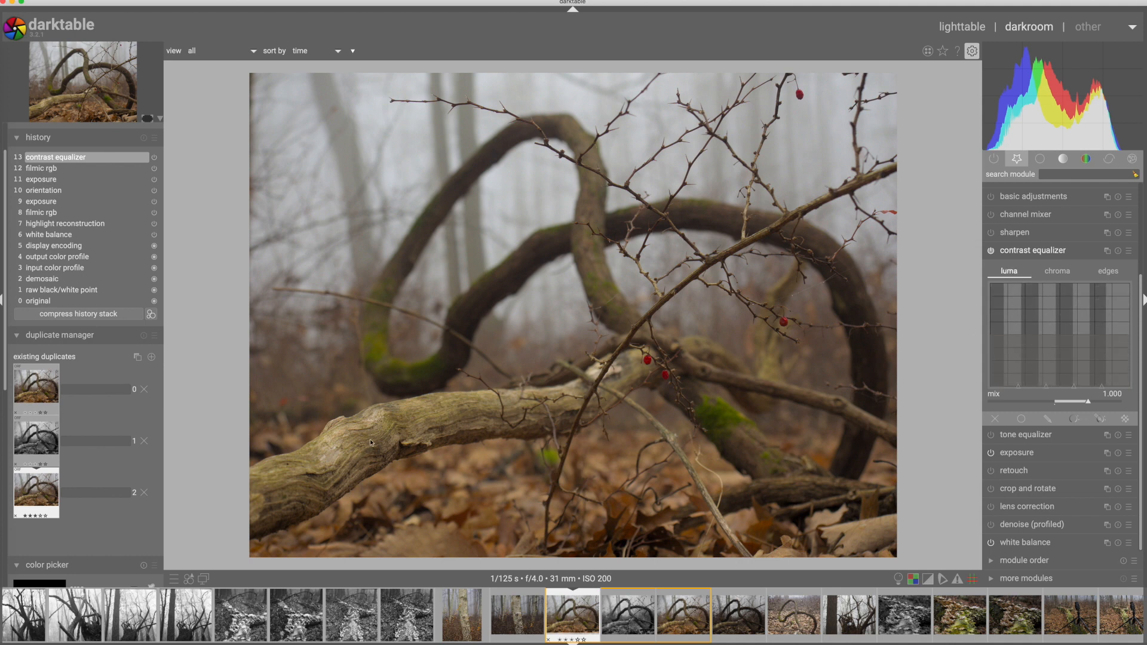
scroll(305, 463, "up", 1)
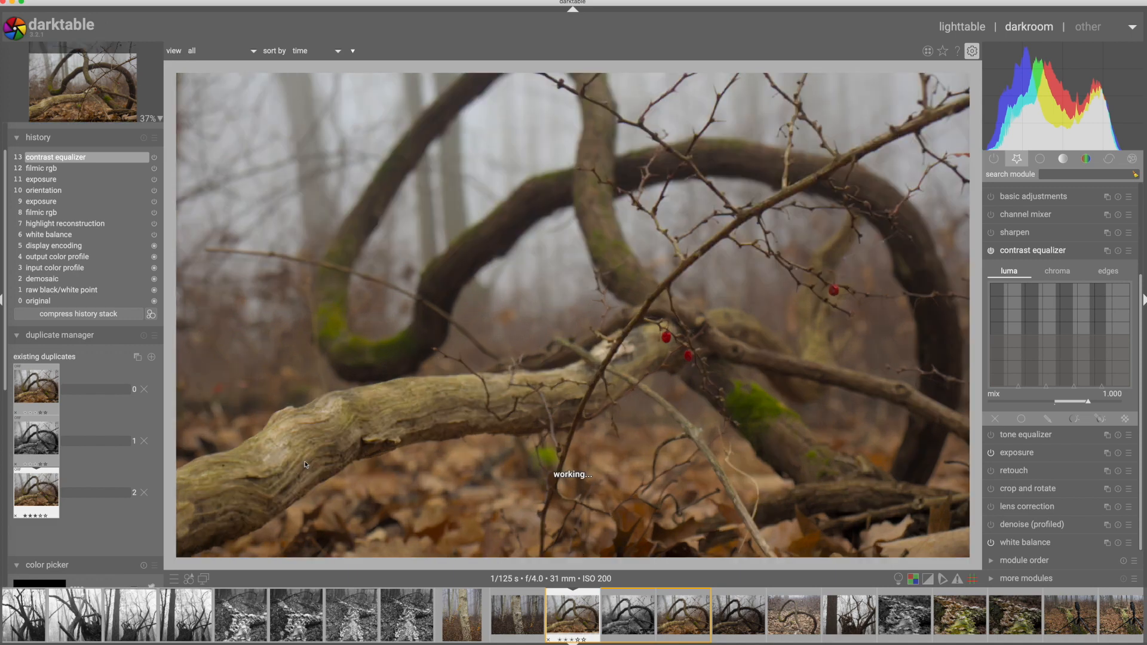
scroll(305, 465, "up", 5)
left_click_drag(75, 104, 49, 111)
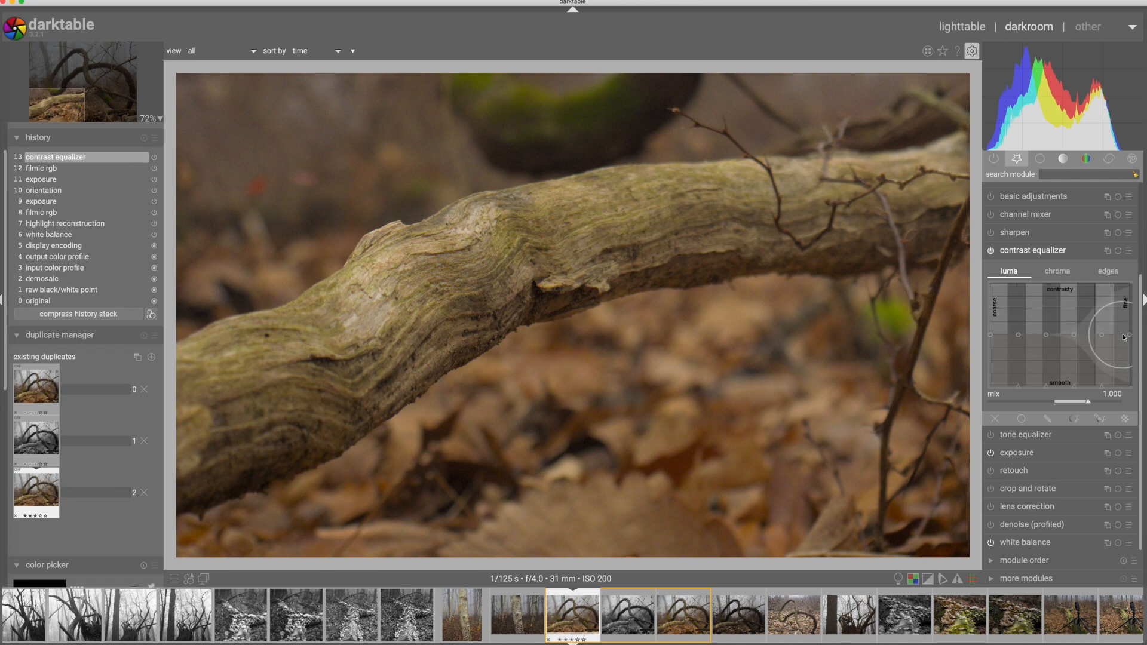
left_click_drag(1119, 335, 1119, 320)
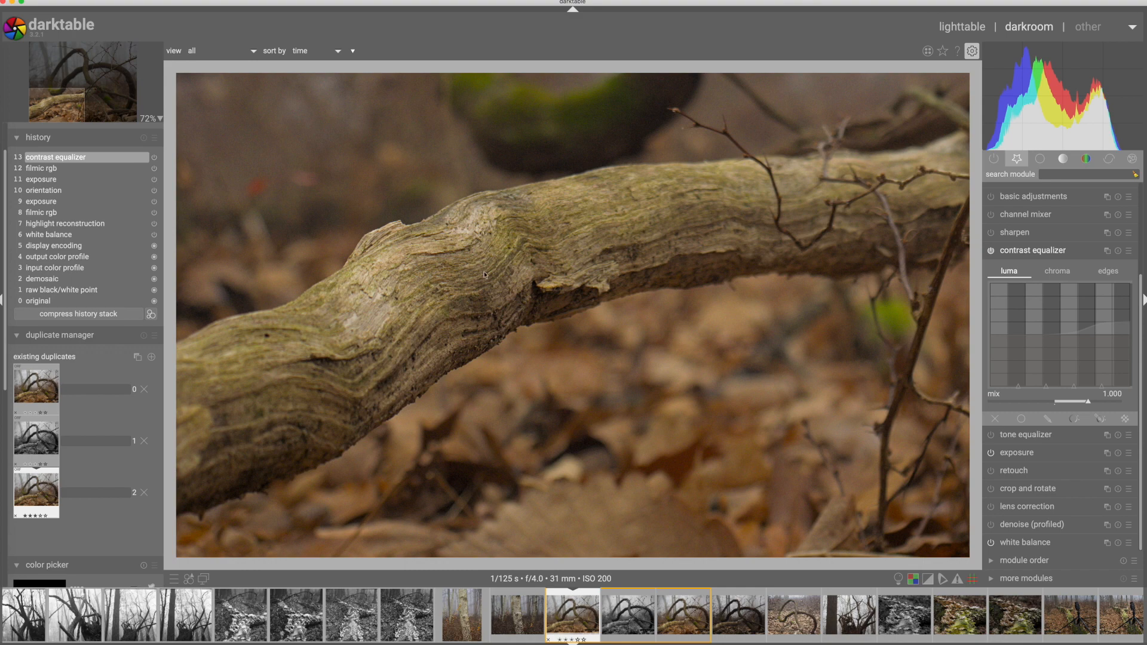
Compare the trunk, leaves and thorny branches up close with the contrast equalizer on and off, leave it on and collapse it
left_click(990, 251)
left_click(991, 251)
left_click_drag(67, 105, 82, 109)
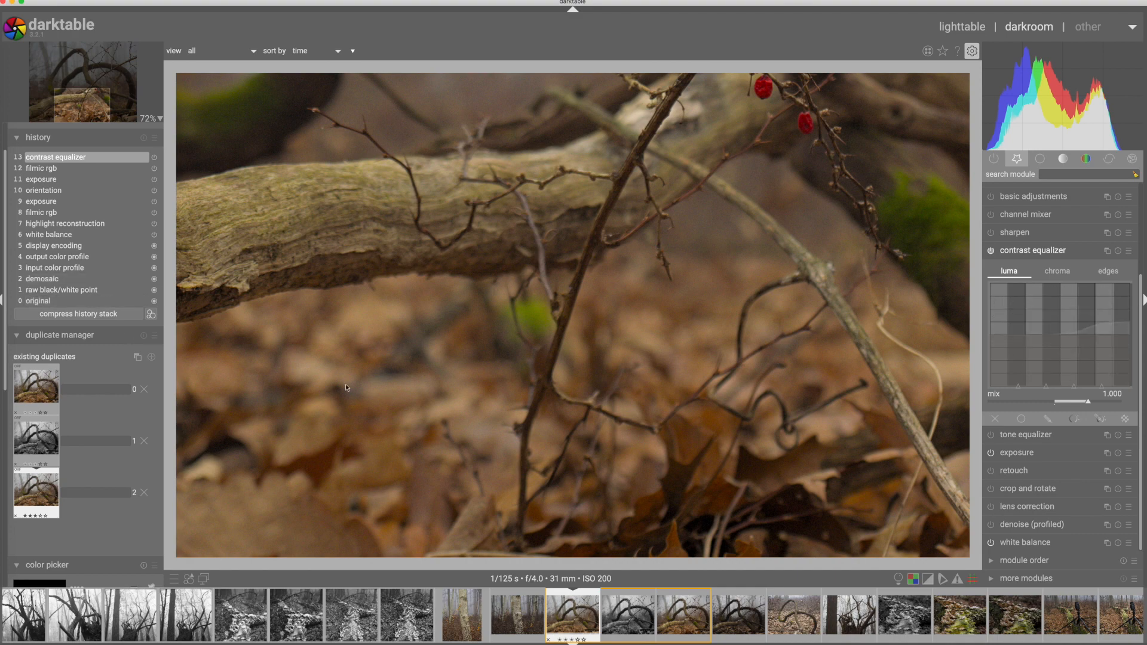
left_click(990, 251)
left_click(93, 97)
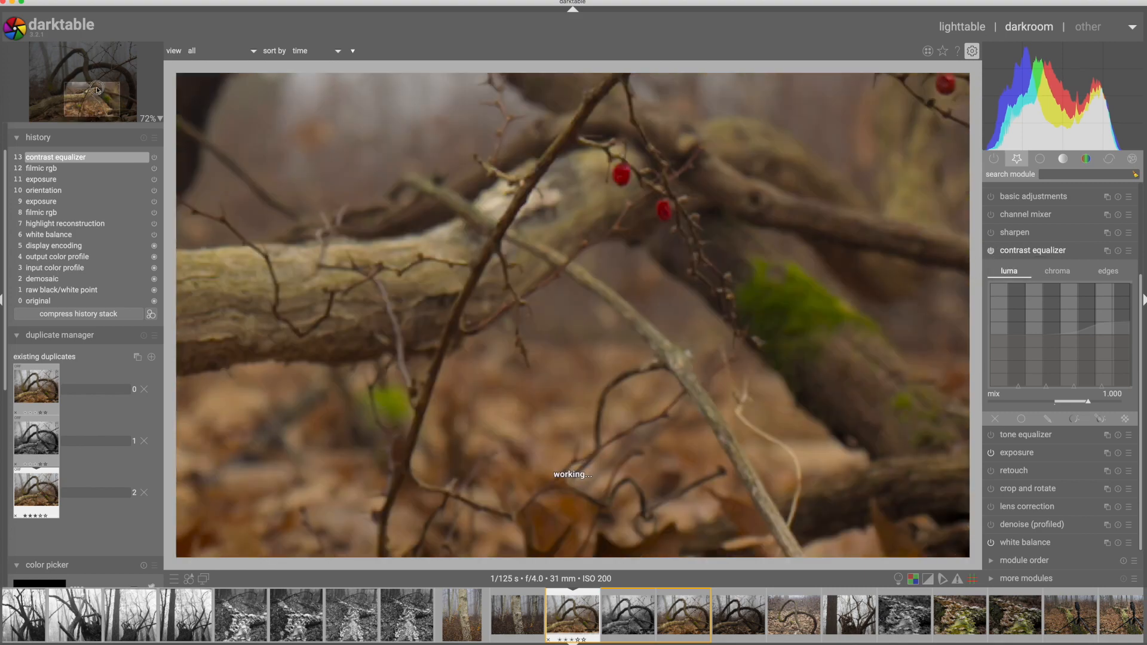
left_click_drag(97, 78, 97, 75)
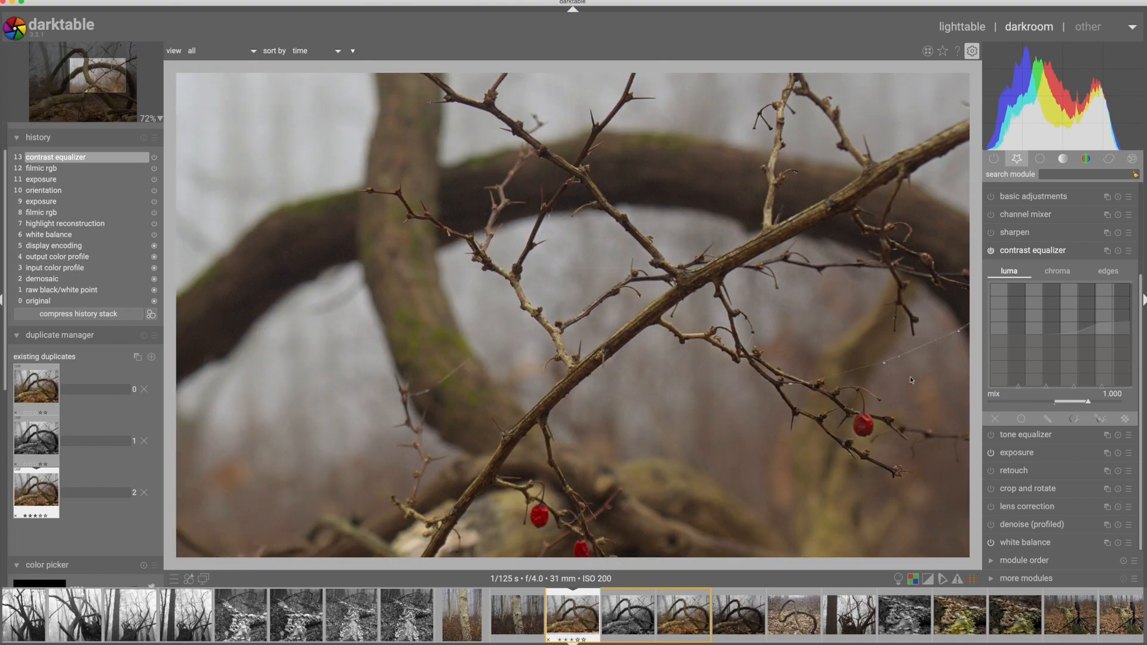
left_click(991, 251)
left_click(991, 251)
left_click(1032, 254)
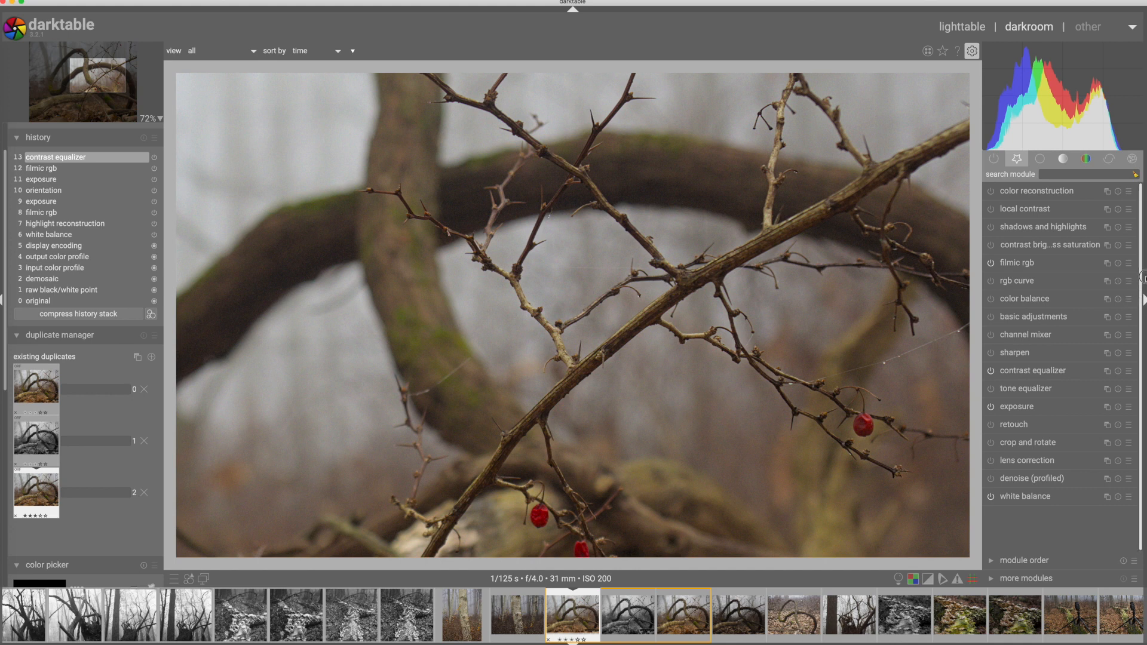
Try the local contrast module with the local laplacian filter at 125% detail, comparing the close-up and the whole image with it on and off
left_click(1019, 209)
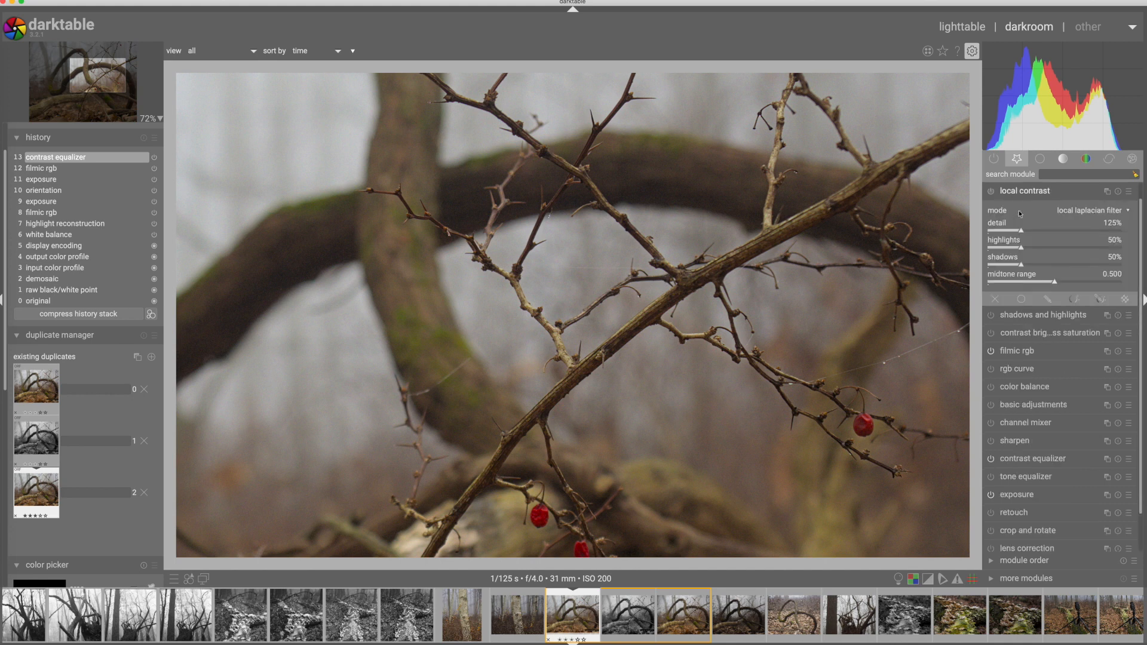
left_click(991, 191)
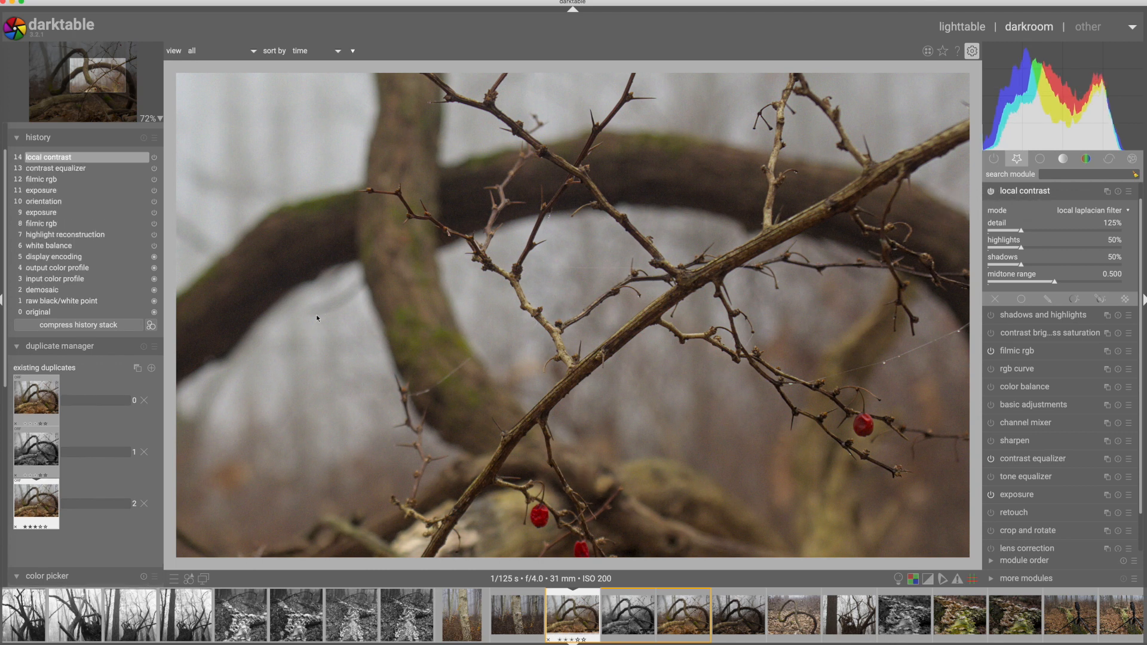
left_click(991, 192)
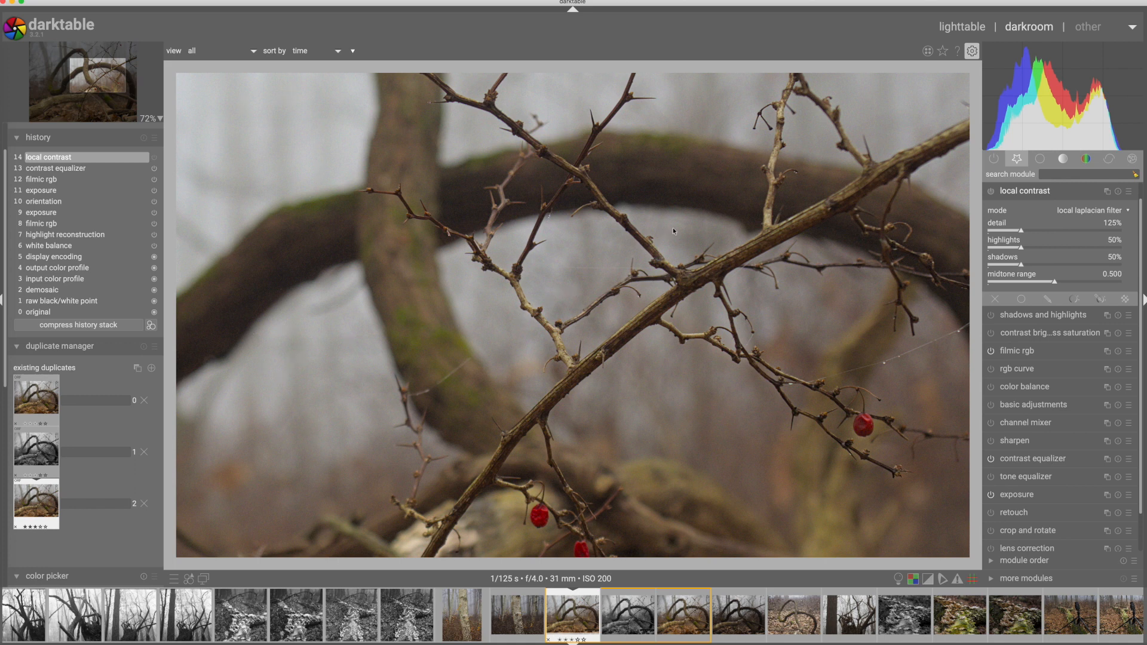
left_click(991, 191)
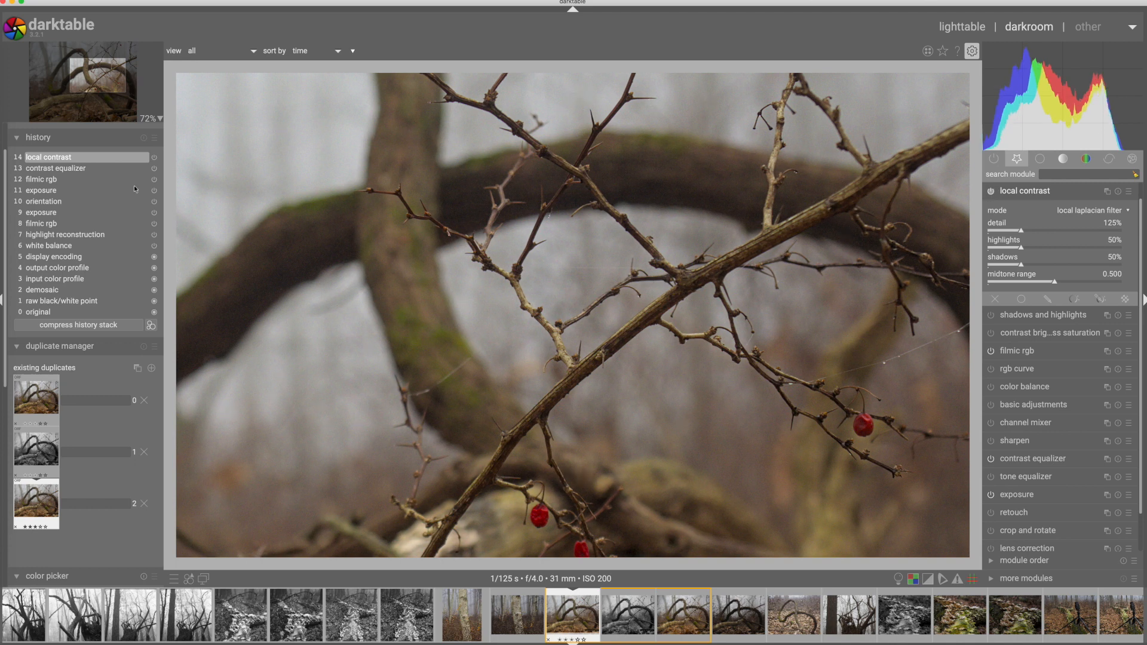
scroll(496, 380, "down", 3)
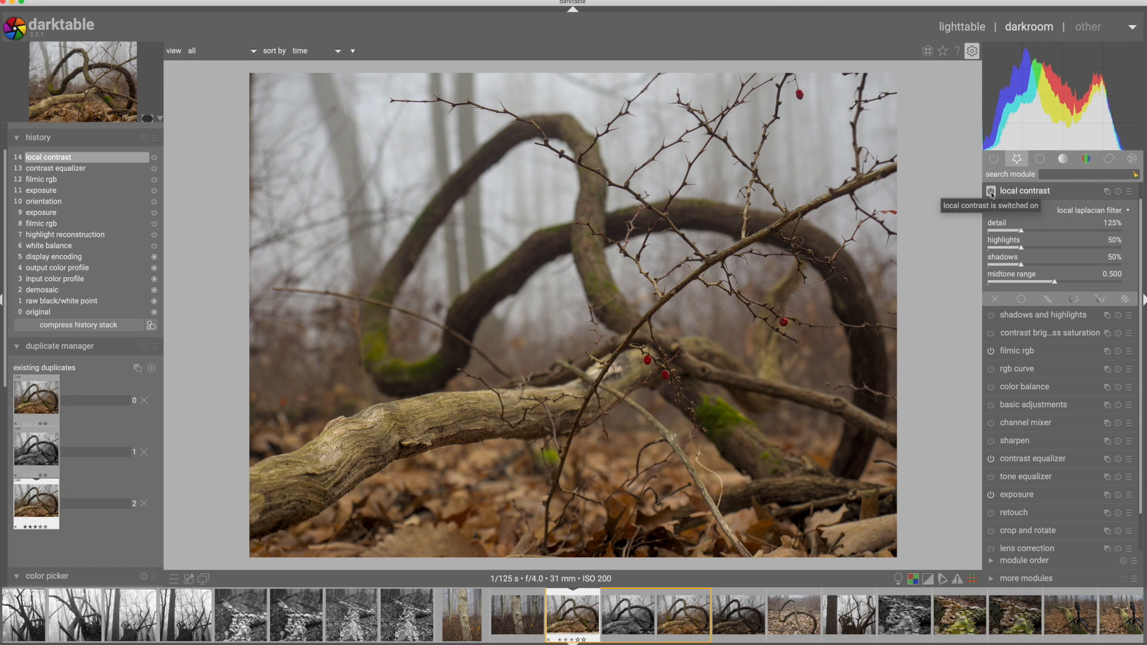
left_click(991, 192)
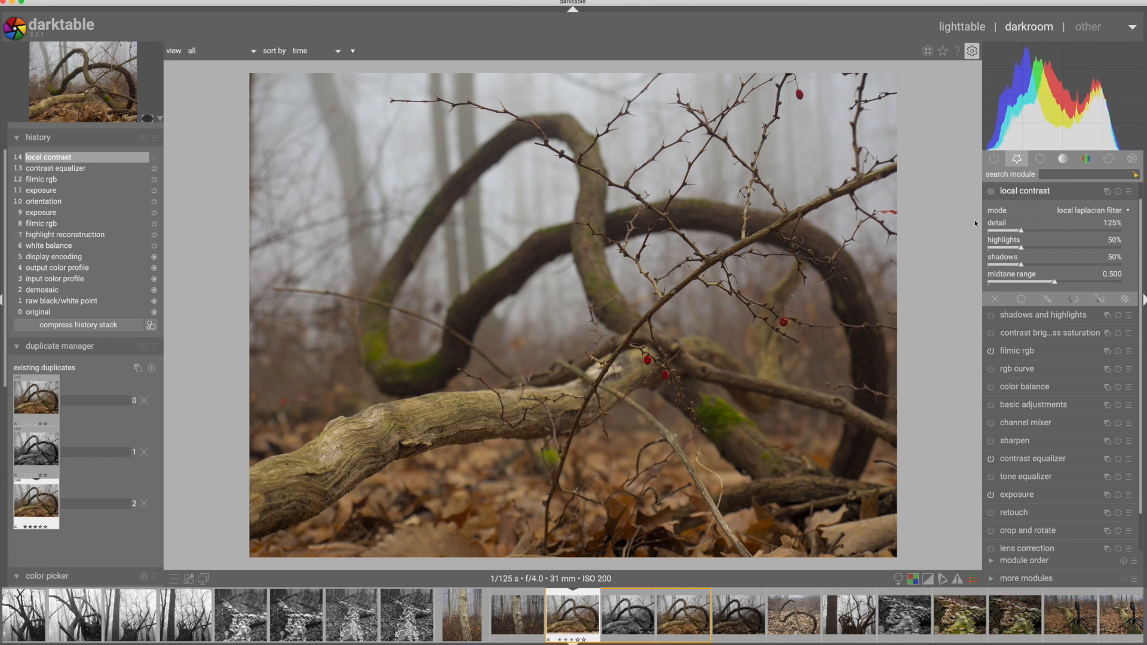
left_click(992, 192)
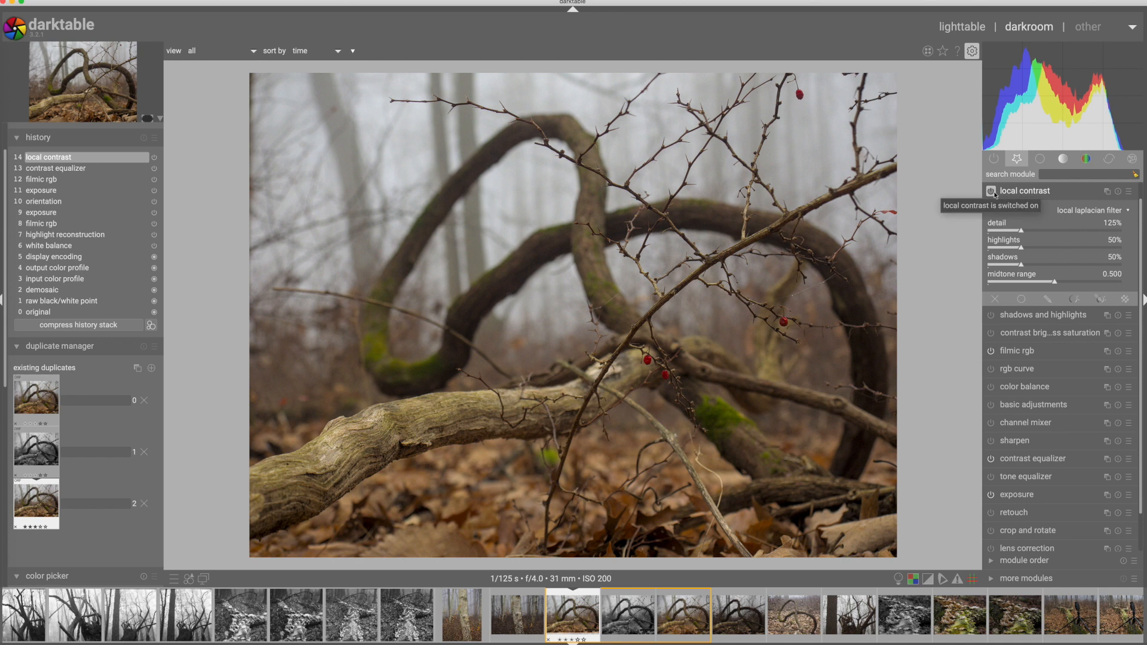
left_click(992, 192)
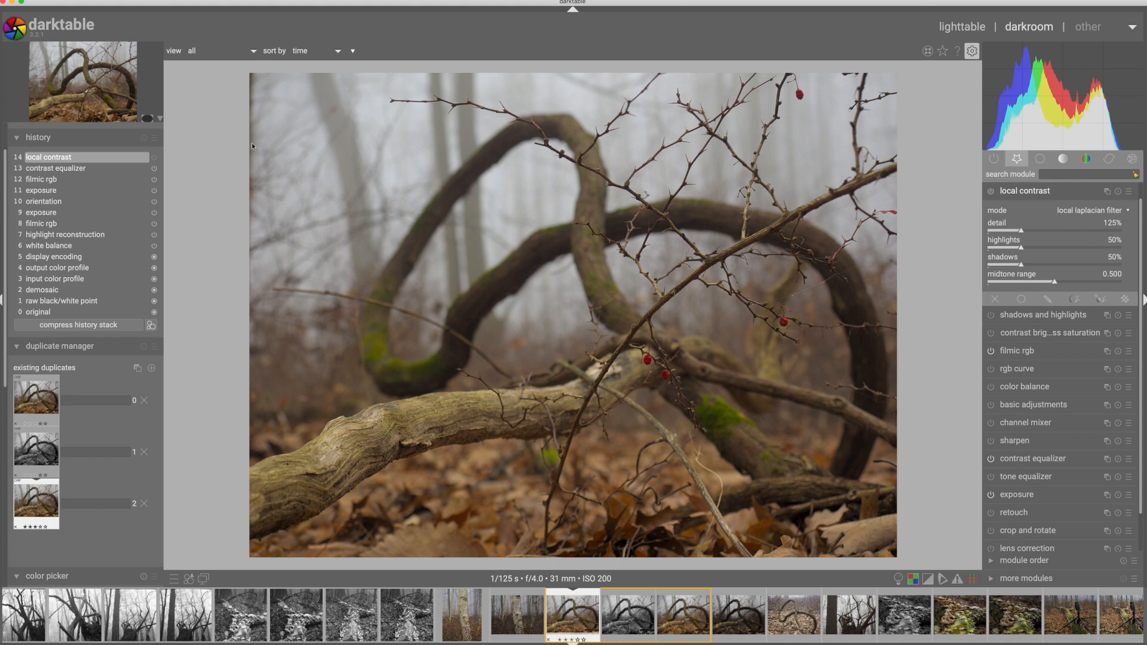
Return the history to the contrast equalizer stage and compress the history stack
left_click(54, 169)
left_click(90, 325)
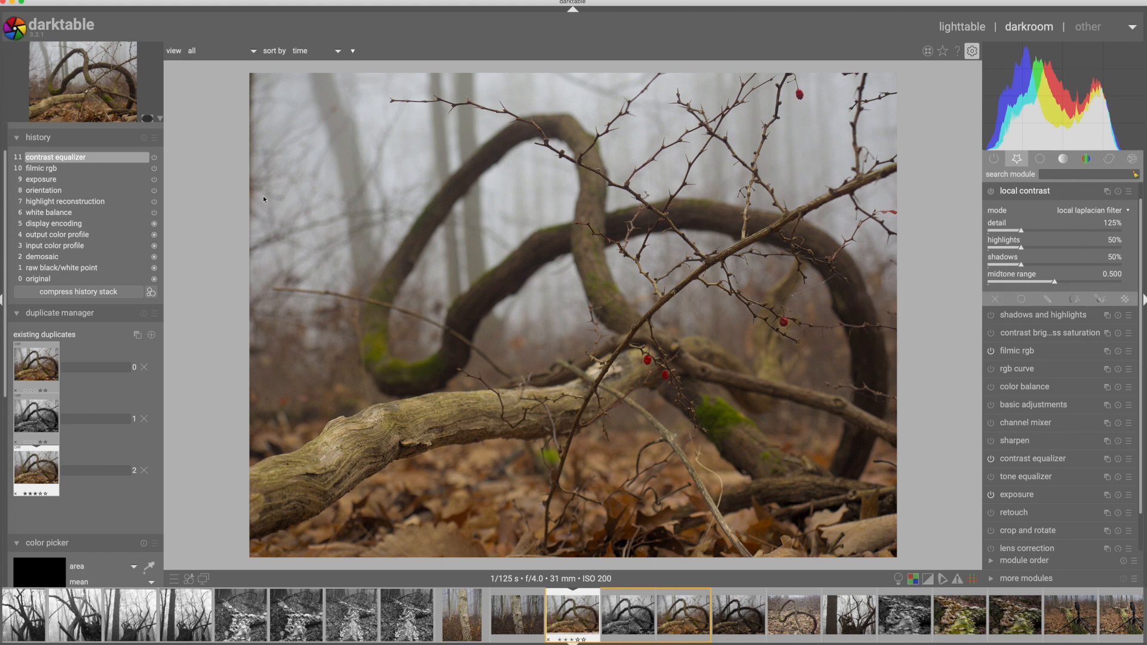
Lower the coarse part of the contrast equalizer's luma curve, raise its fine part slightly, and compare the image with the module on and off
left_click(1026, 460)
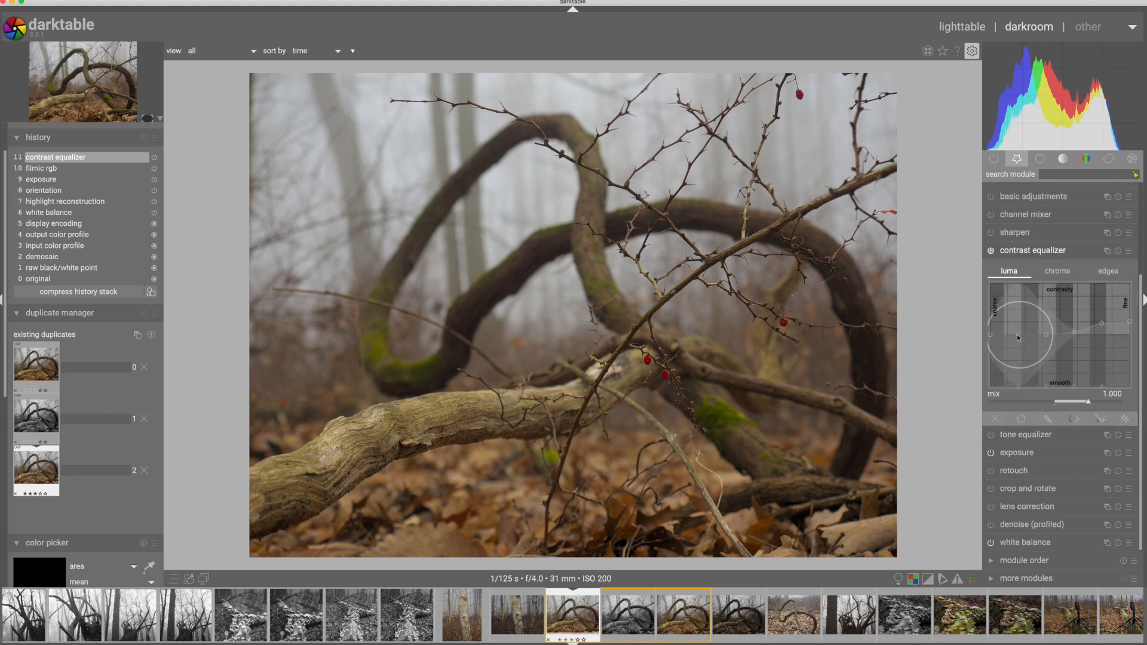
left_click_drag(1019, 338, 1017, 346)
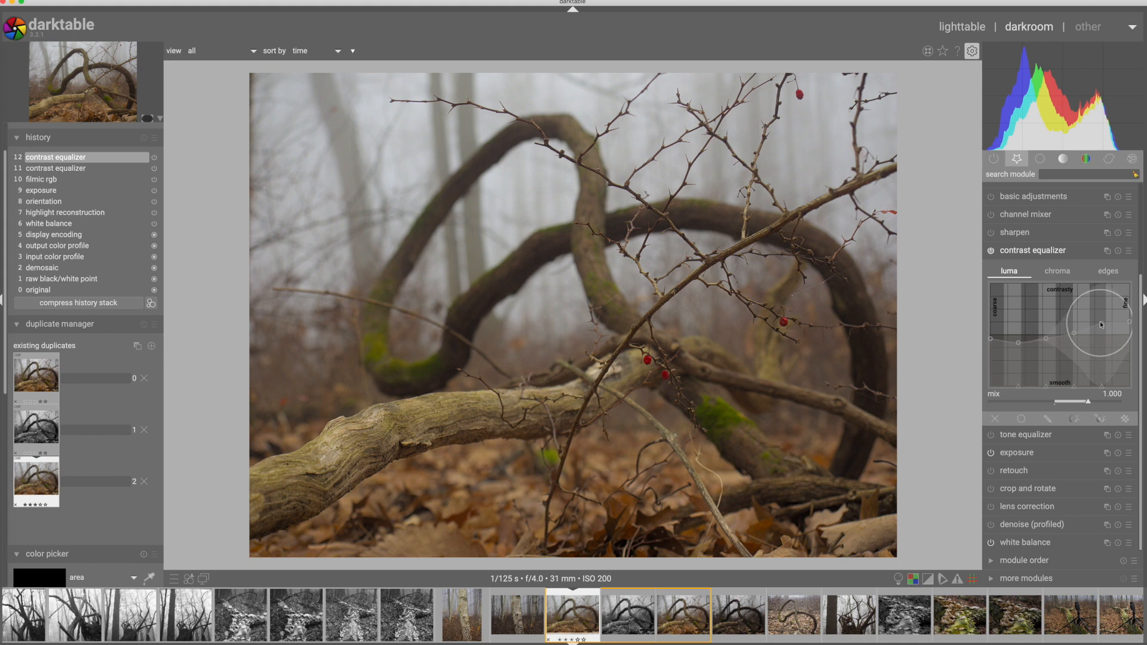
left_click_drag(1101, 322, 1102, 319)
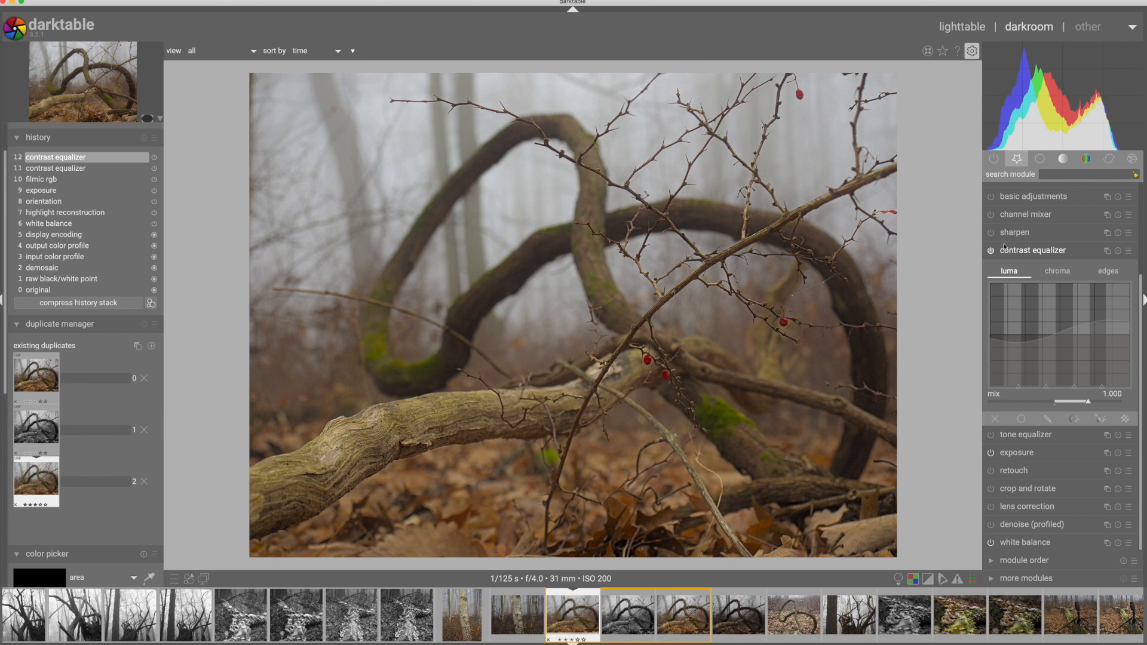
left_click(990, 257)
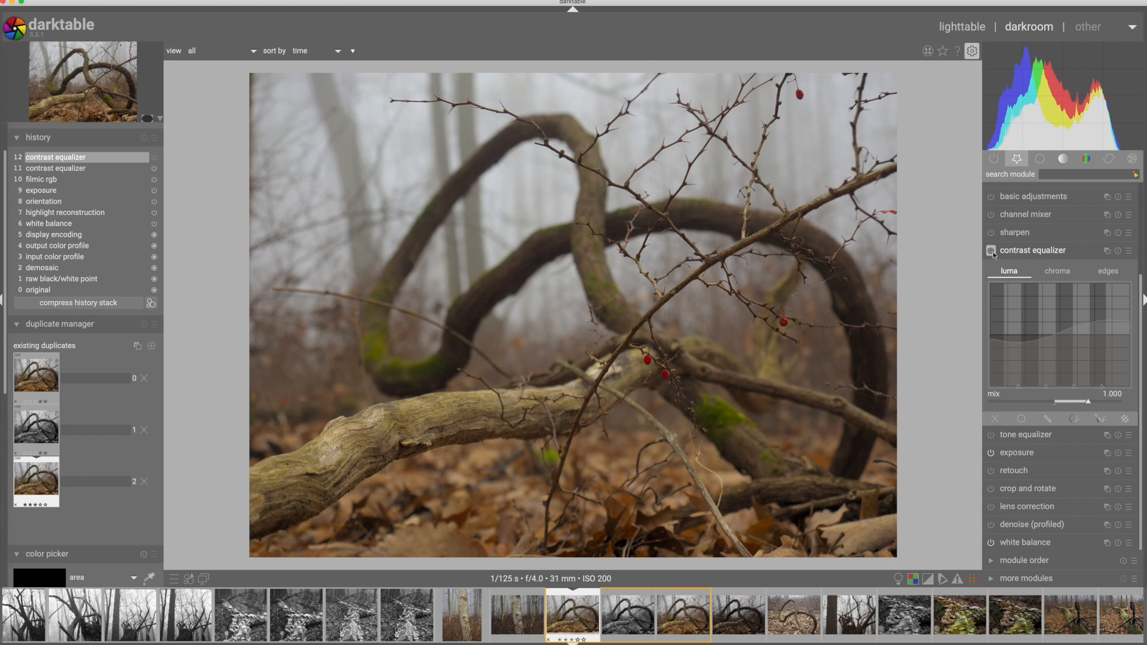
left_click(993, 252)
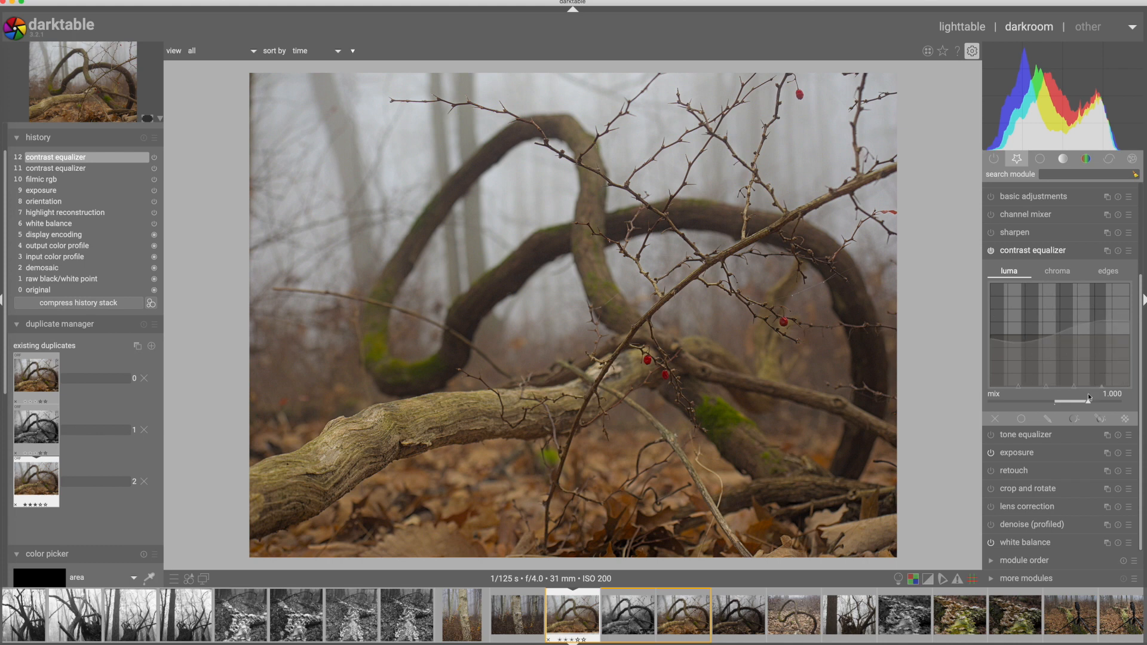
Adjust the mix strength of the contrast equalizer and collapse the module
left_click_drag(1087, 404, 1086, 404)
left_click(1083, 403)
left_click(1025, 251)
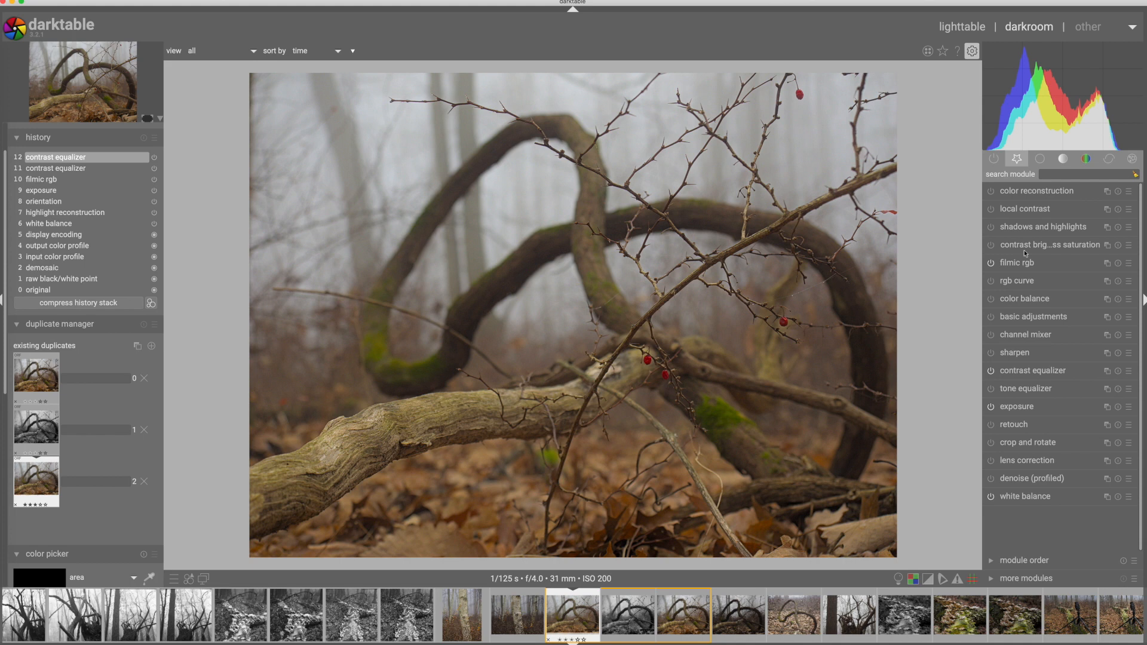
Crop the photo slightly in the crop and rotate module at the original image aspect, to about 4611 x 3450, and collapse the module
left_click(1026, 442)
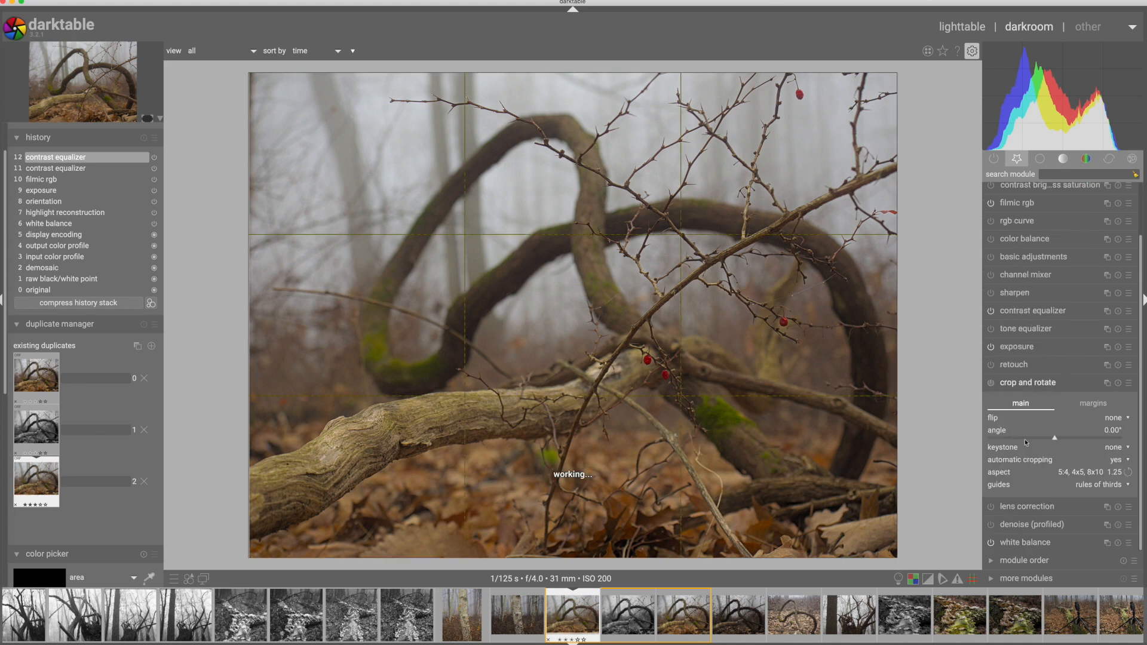
left_click(1089, 478)
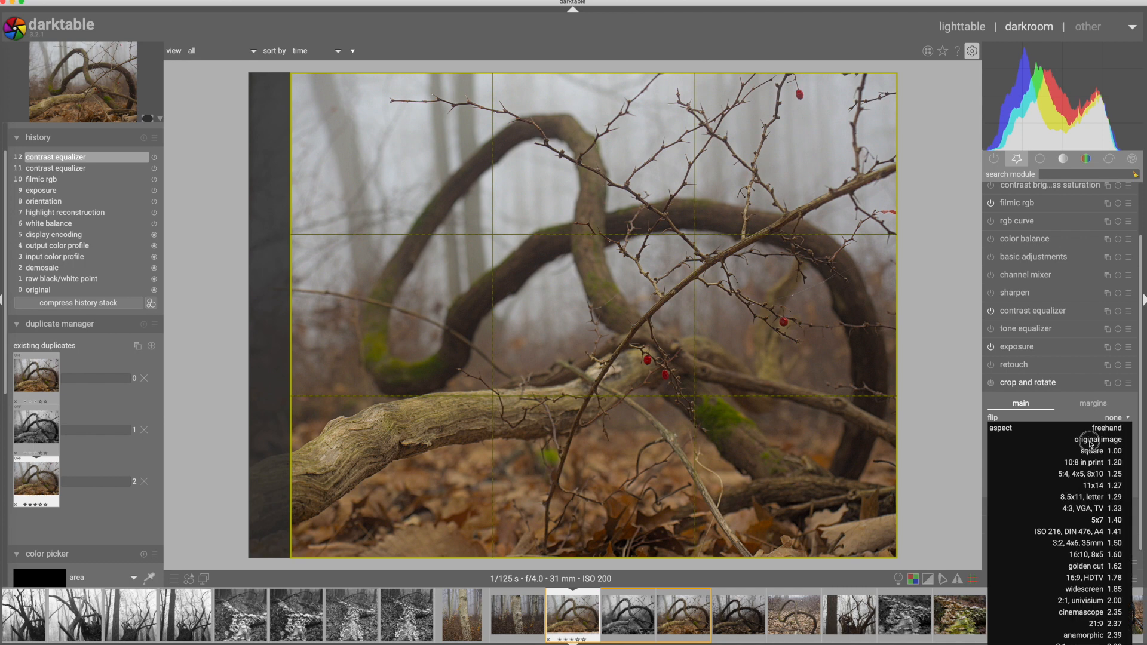
left_click(1091, 442)
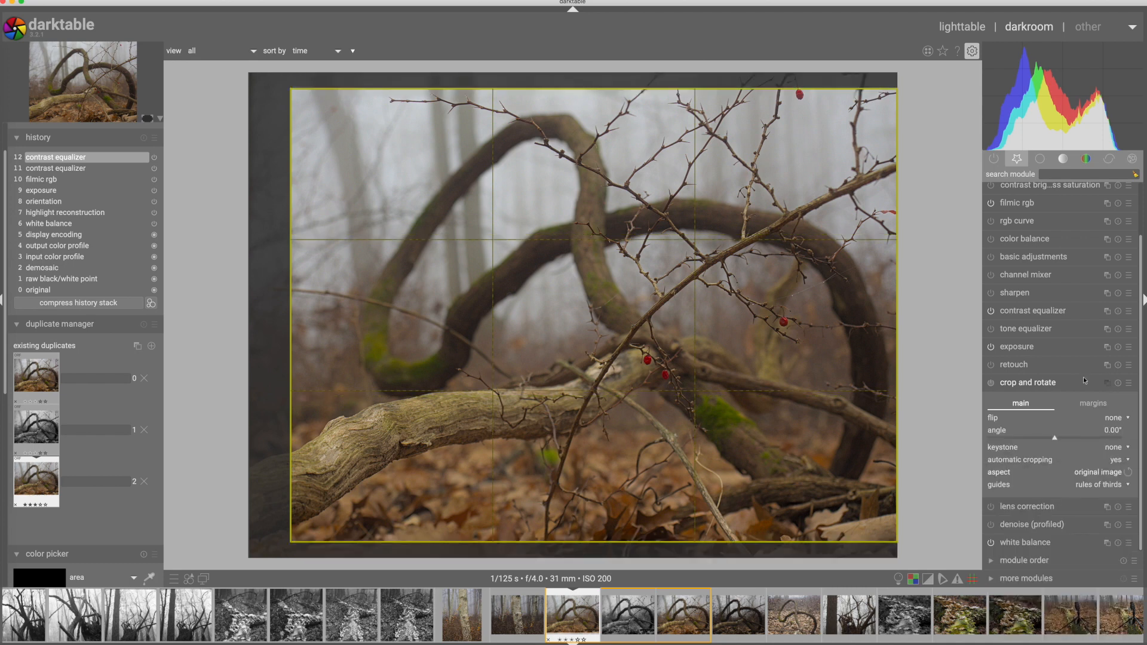
left_click_drag(399, 452, 408, 469)
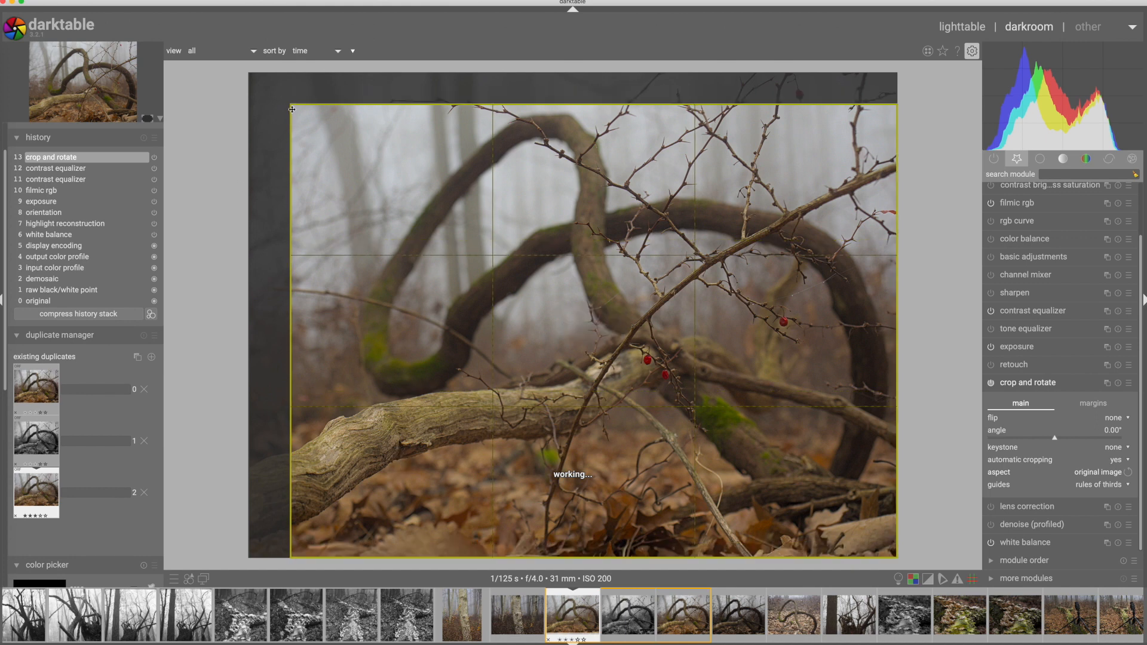
left_click_drag(285, 98, 263, 81)
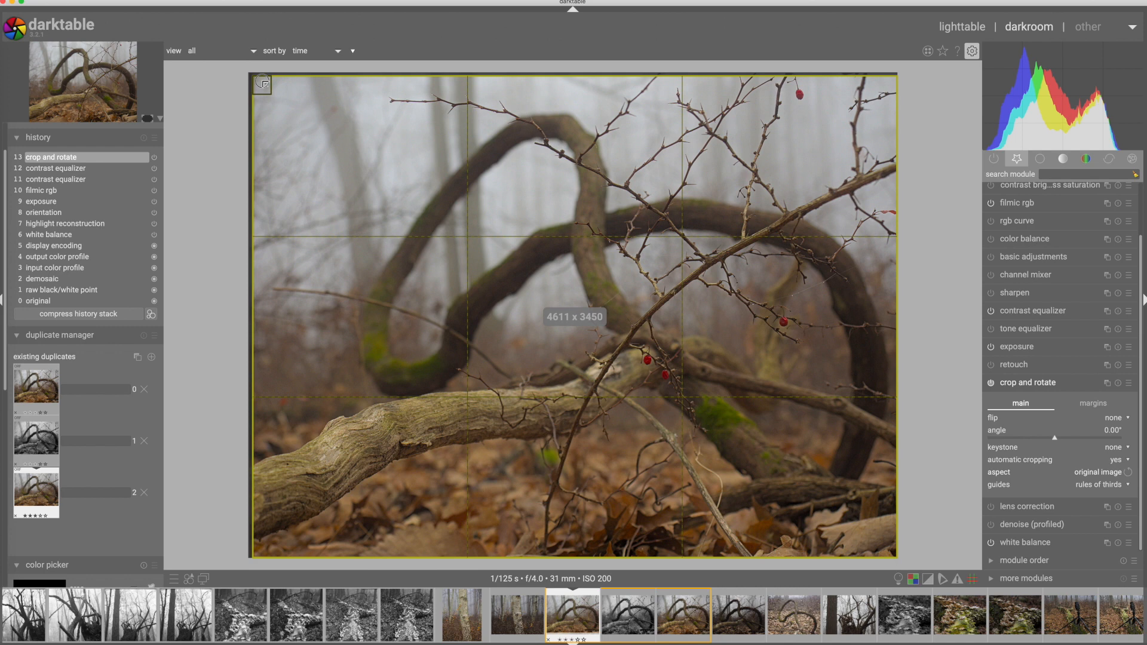
left_click_drag(262, 83, 264, 83)
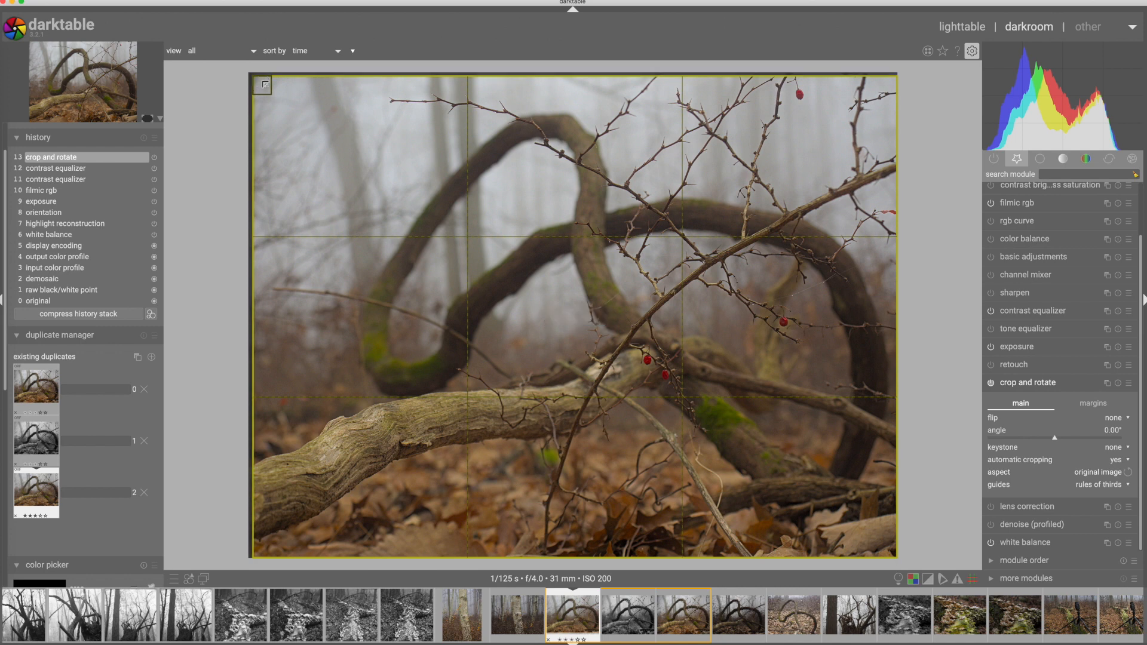
left_click_drag(513, 278, 513, 275)
left_click(1018, 386)
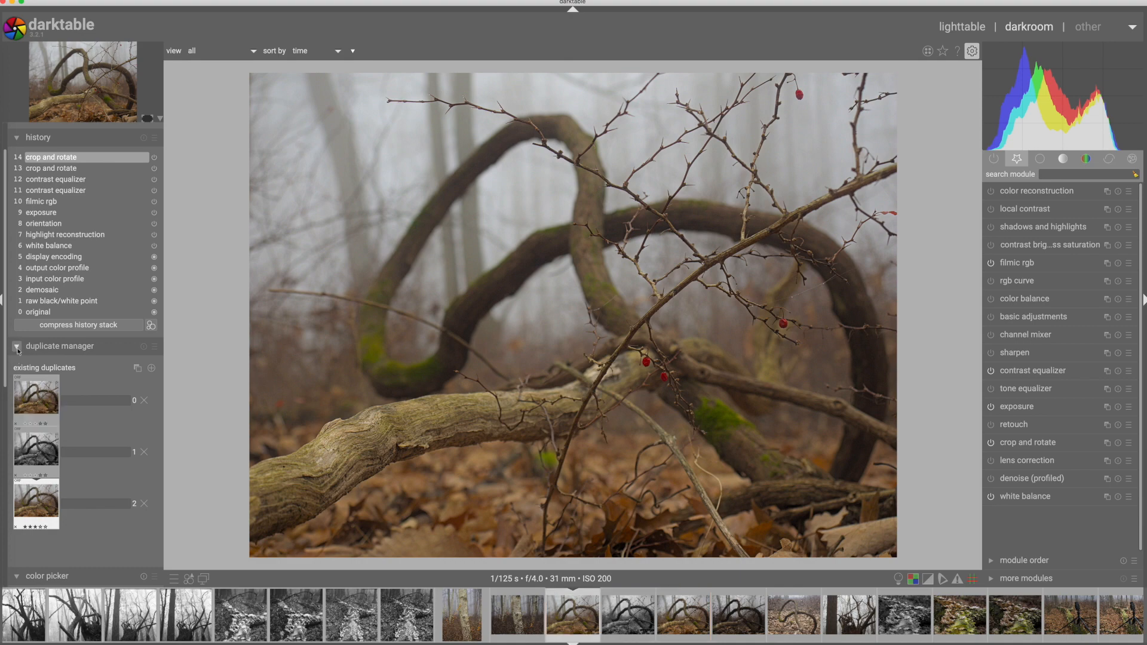
Open version 0 of the photo from the existing duplicates and take a snapshot of it
left_click(30, 402)
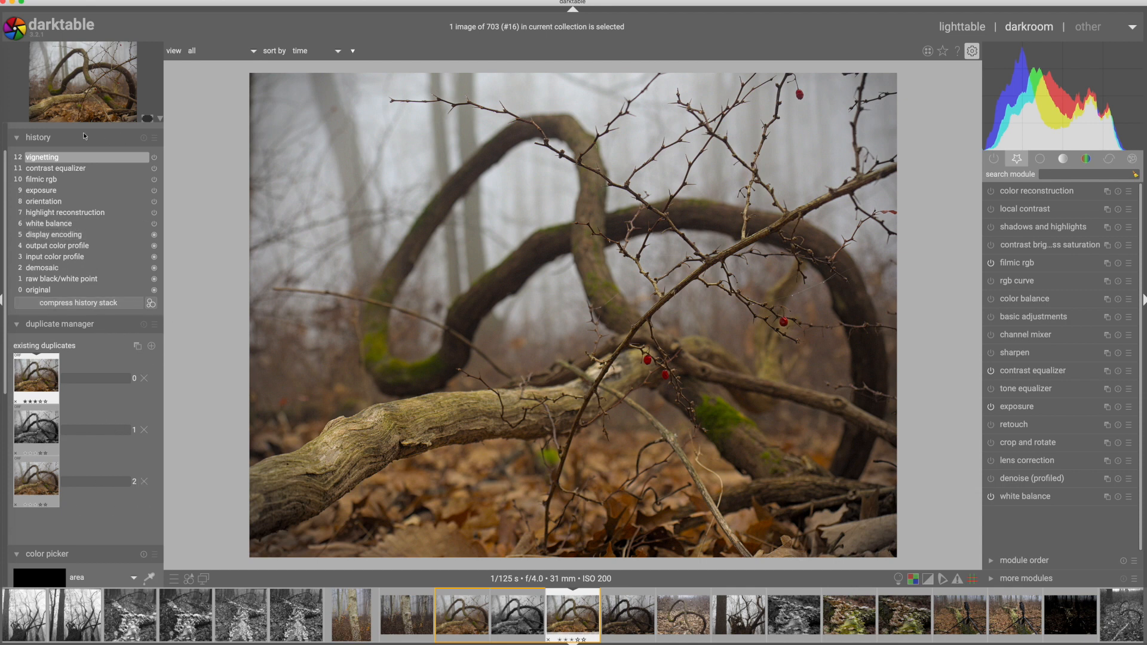
scroll(89, 136, "up", 2)
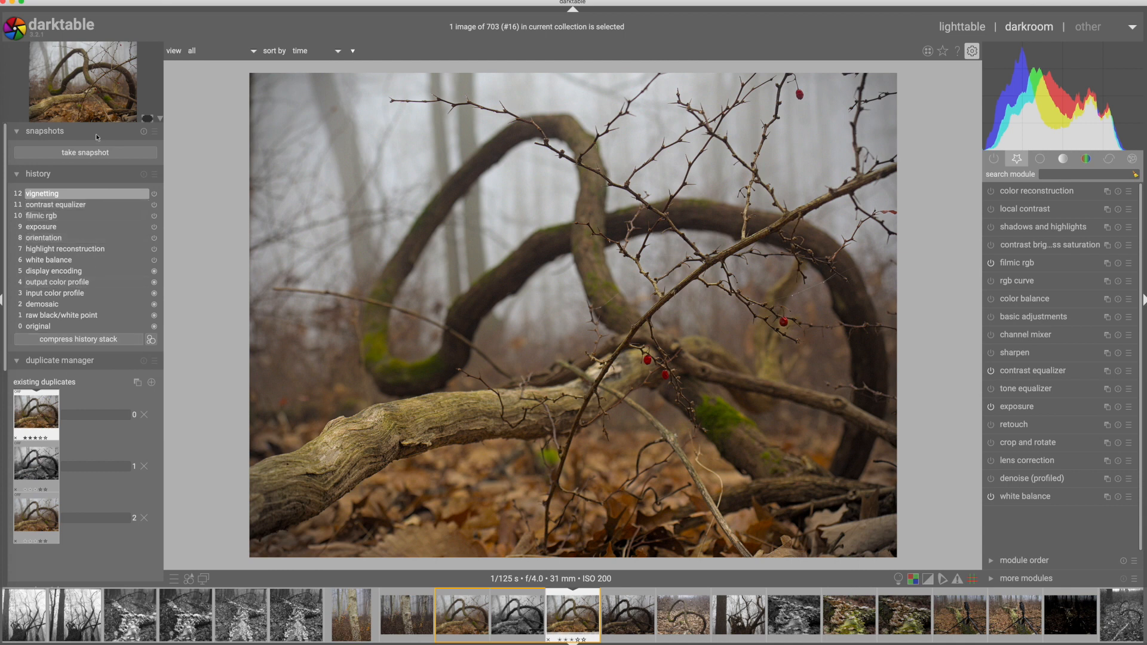
left_click(86, 154)
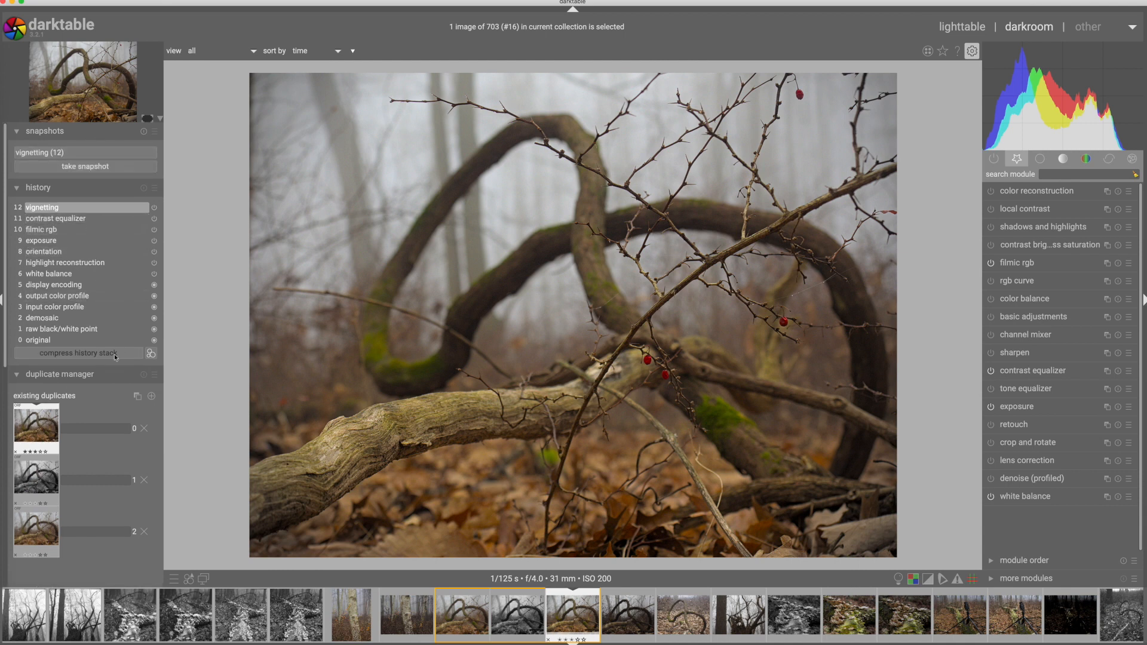
Open version 2, compare it with the snapshot by sweeping the split line across the image, and remove the snapshot
left_click(40, 531)
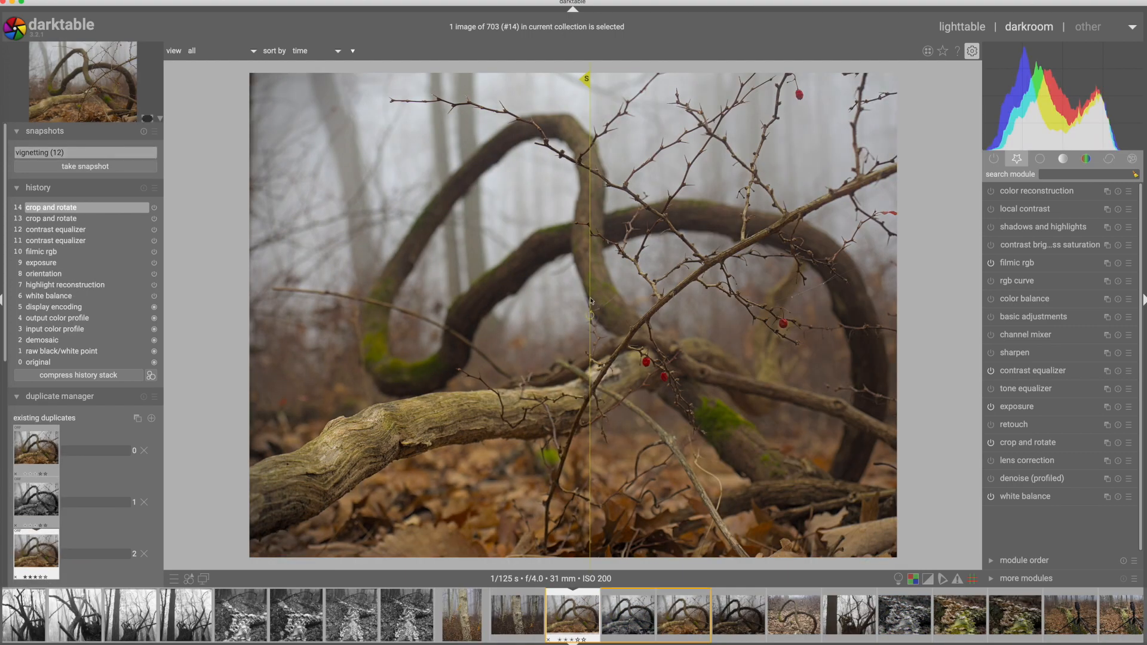
left_click_drag(592, 285, 455, 284)
left_click_drag(538, 286, 322, 303)
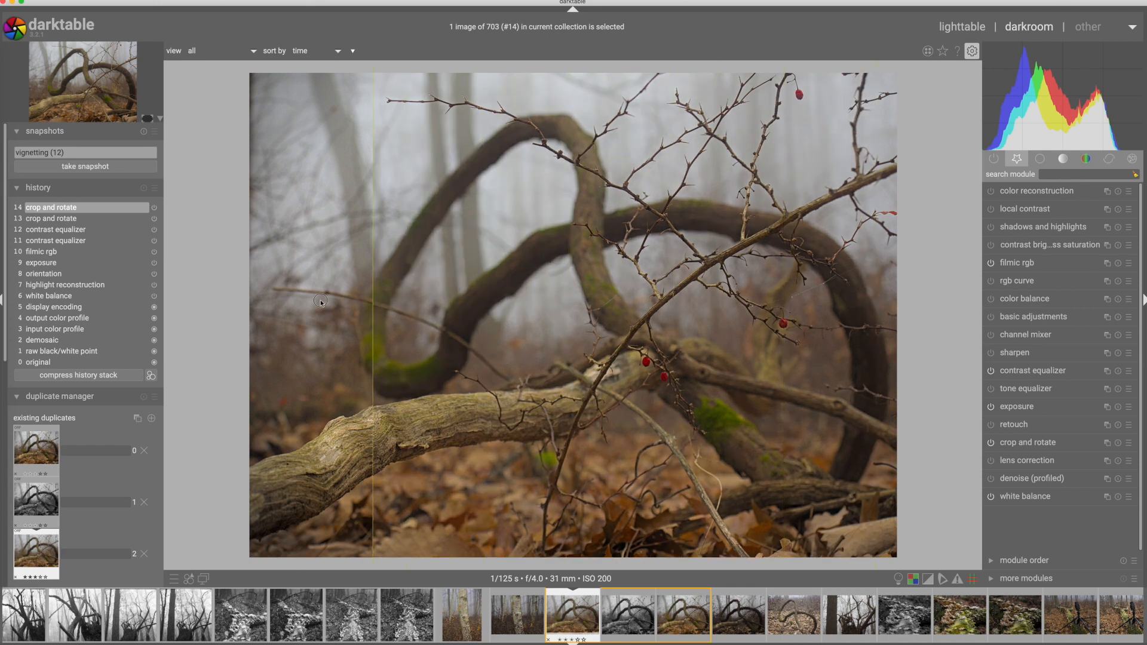
left_click_drag(493, 298, 407, 293)
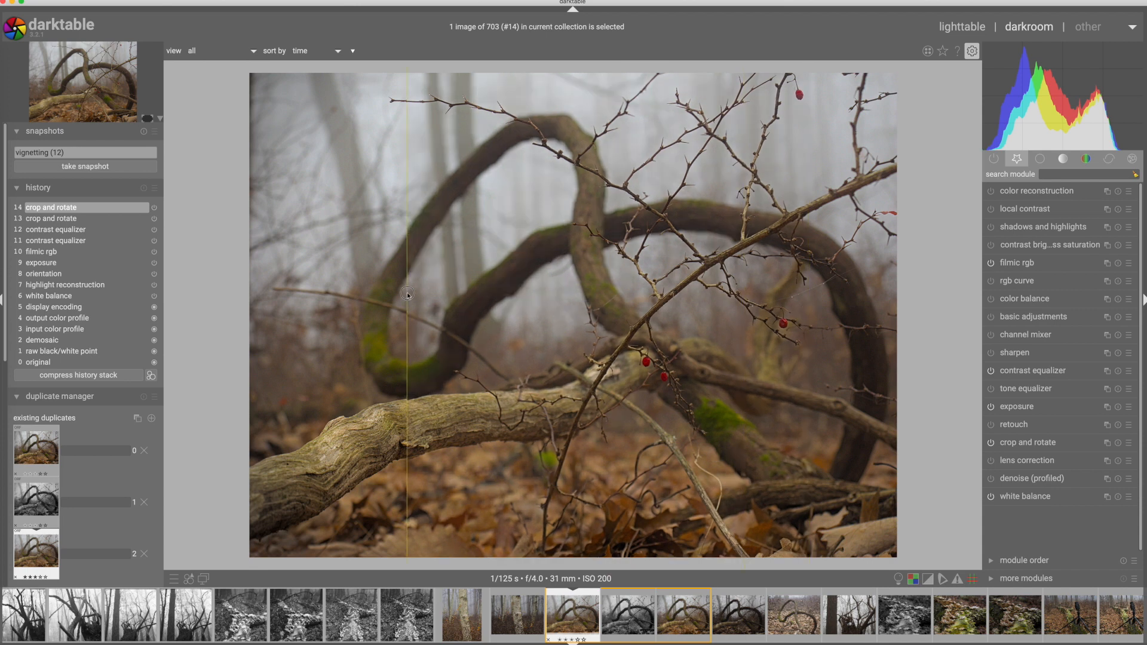
left_click(84, 152)
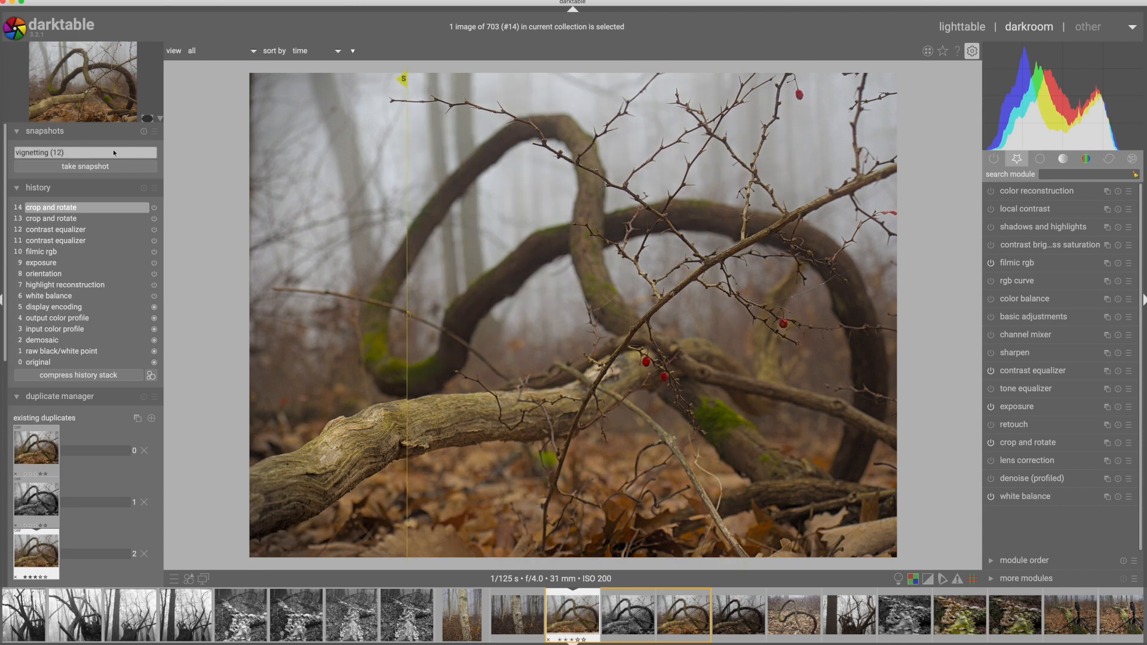
left_click(144, 133)
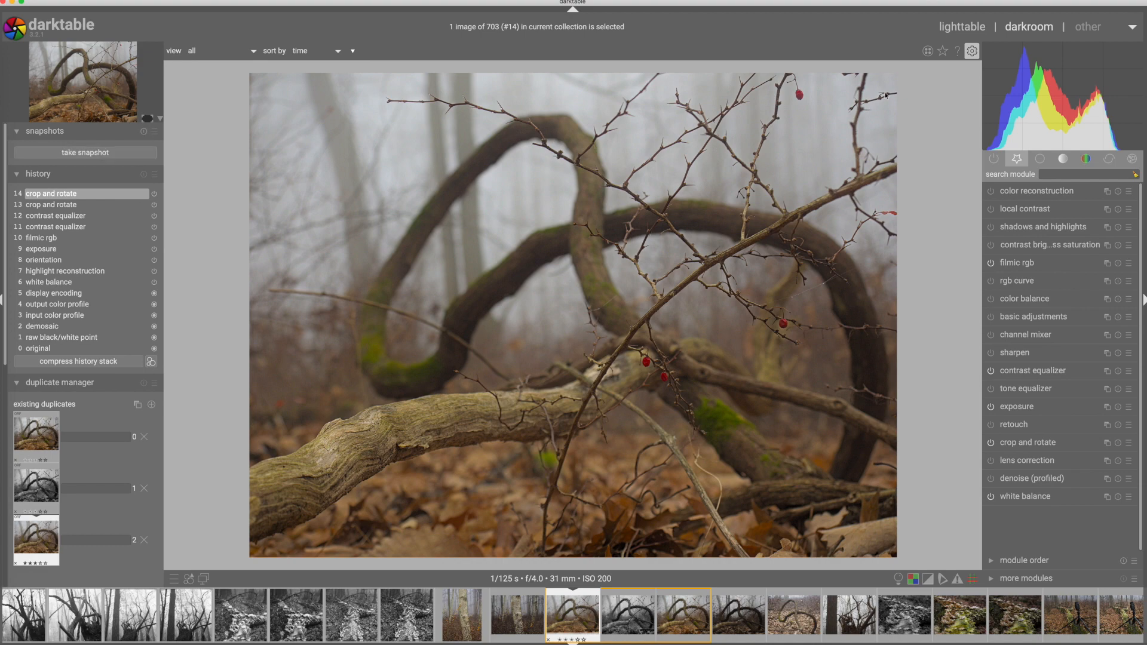
Collapse the image groups in lighttable, check the twisted-branch photo's group members and open its group leader in darkroom
left_click(961, 26)
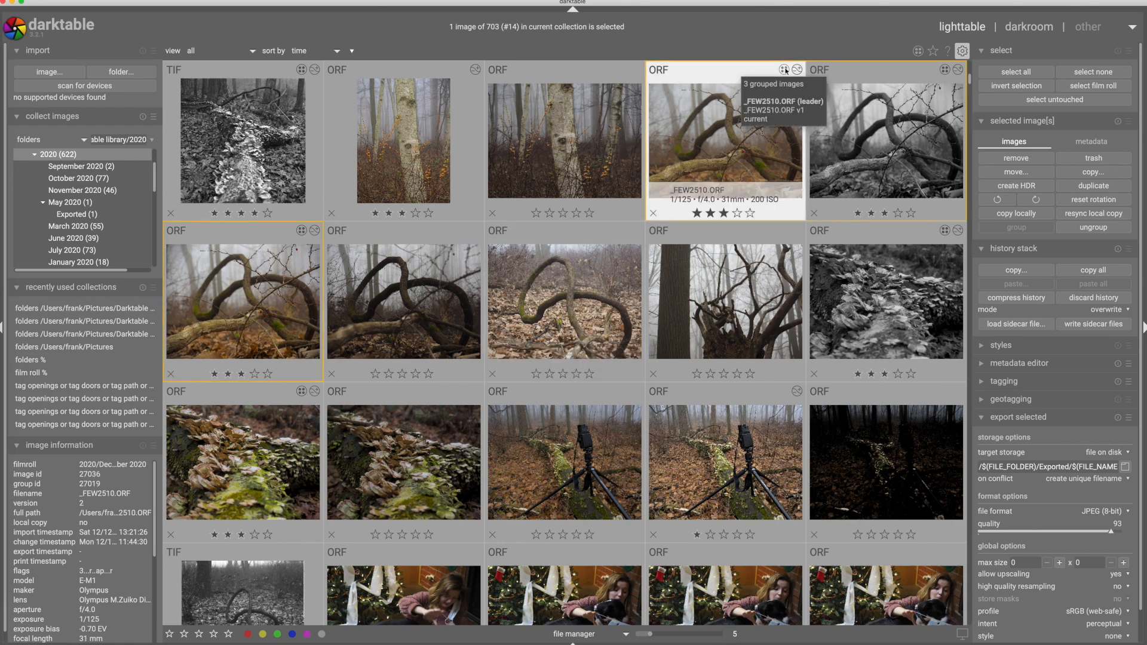
left_click(918, 51)
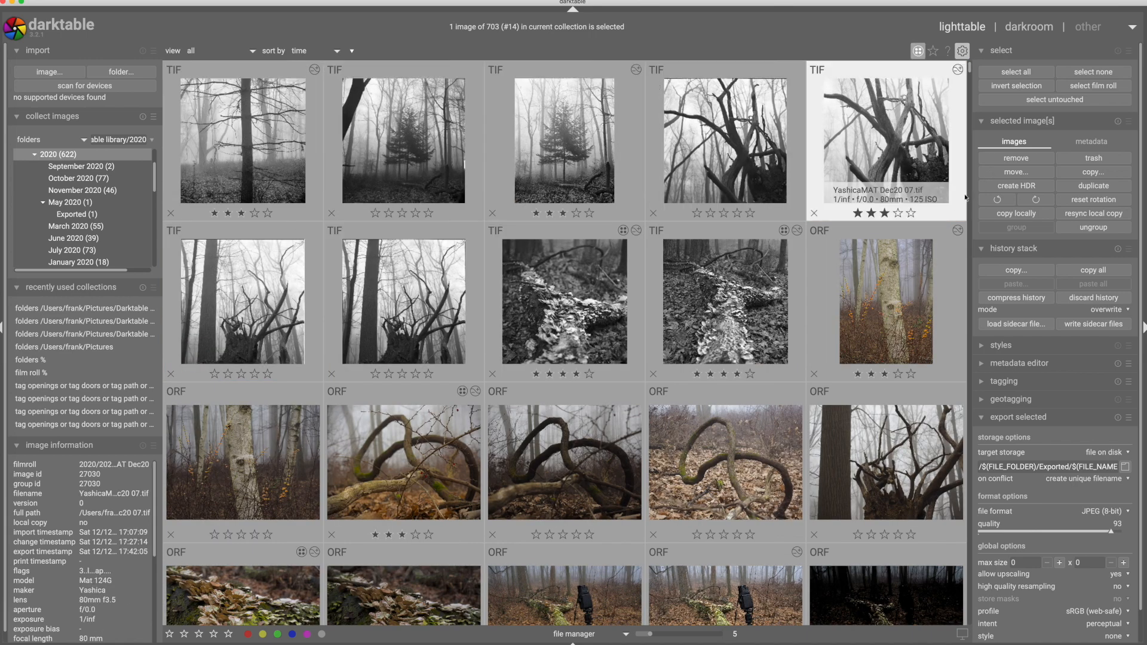
left_click(380, 424)
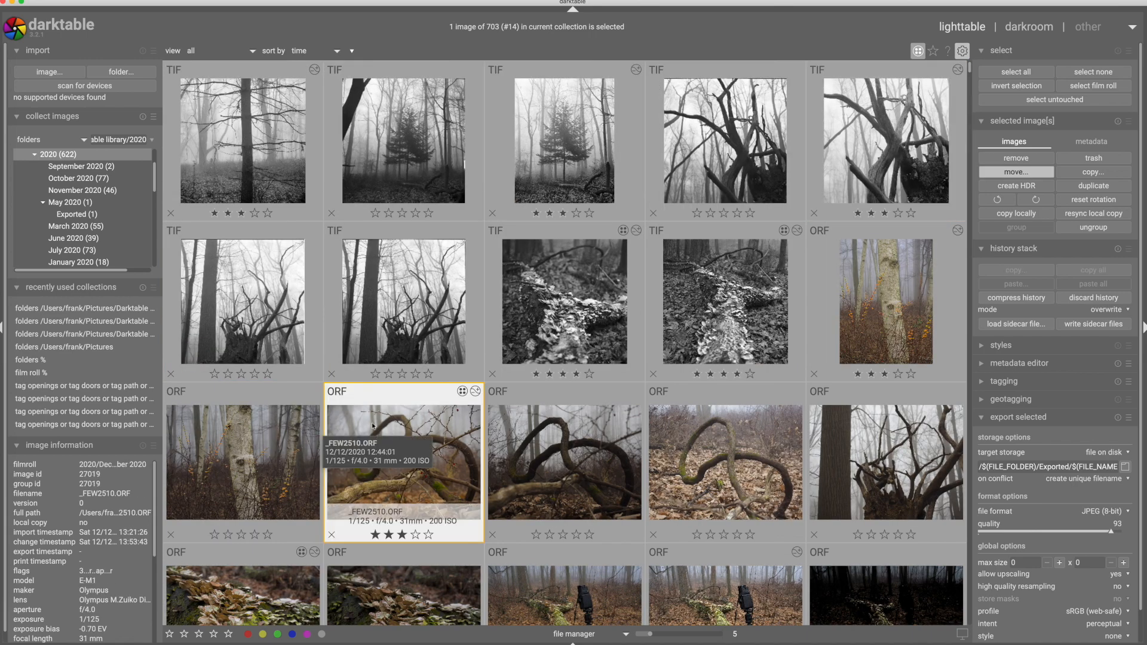
mouse_move(464, 393)
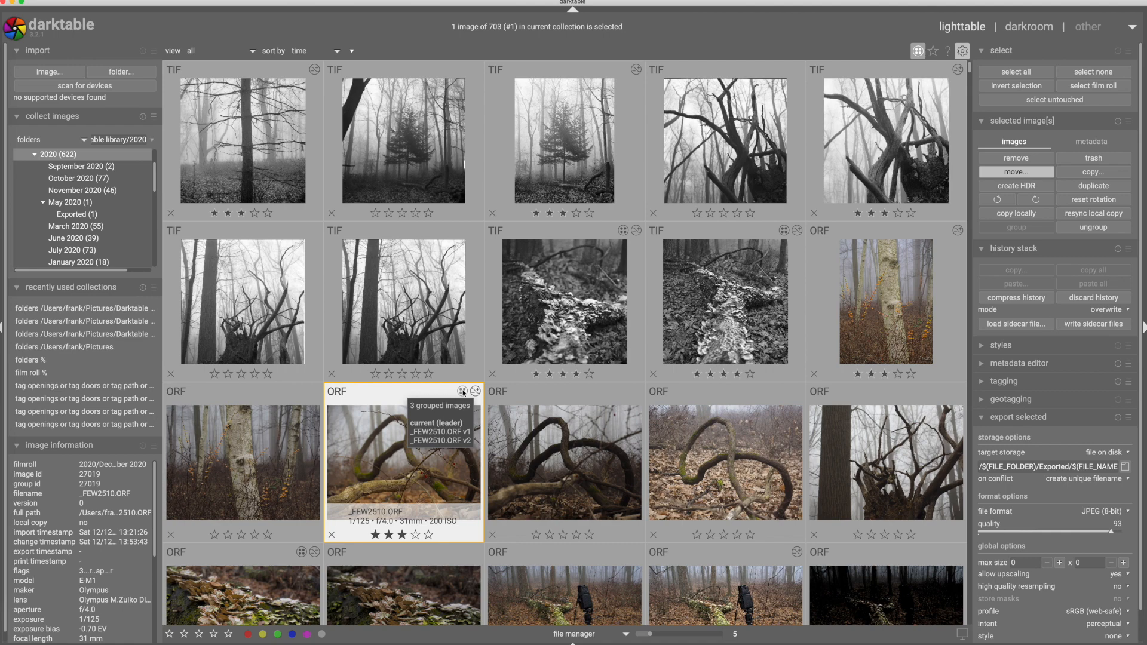
double_click(385, 445)
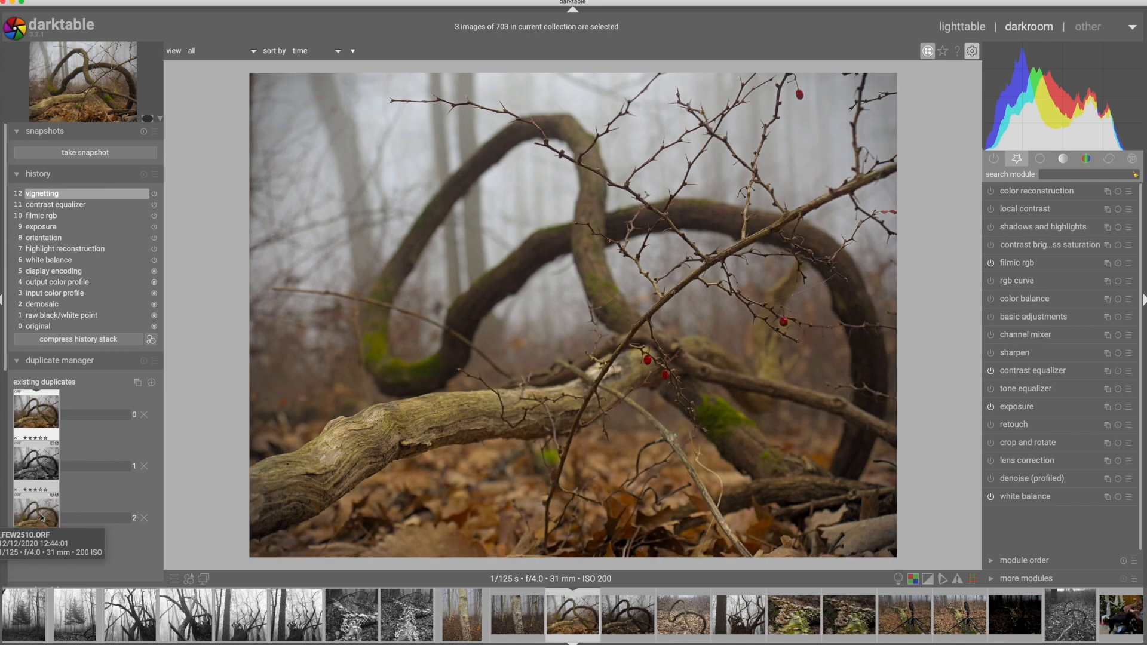
Open version 2 of the photo and create a duplicate that keeps its edits
left_click(42, 518)
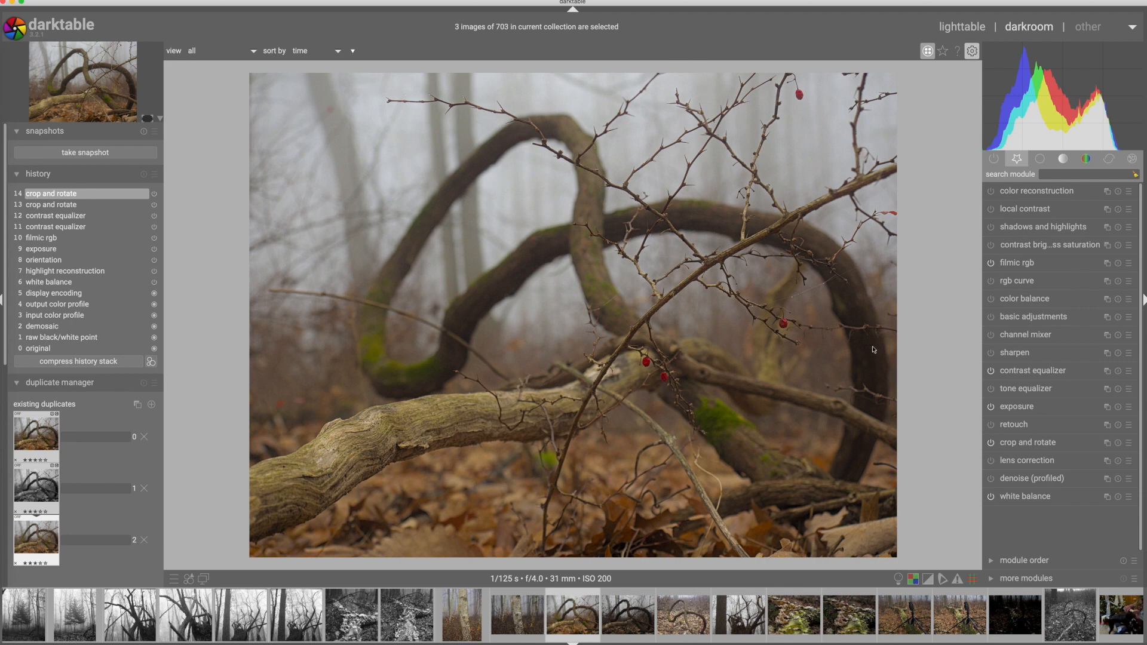
left_click(138, 404)
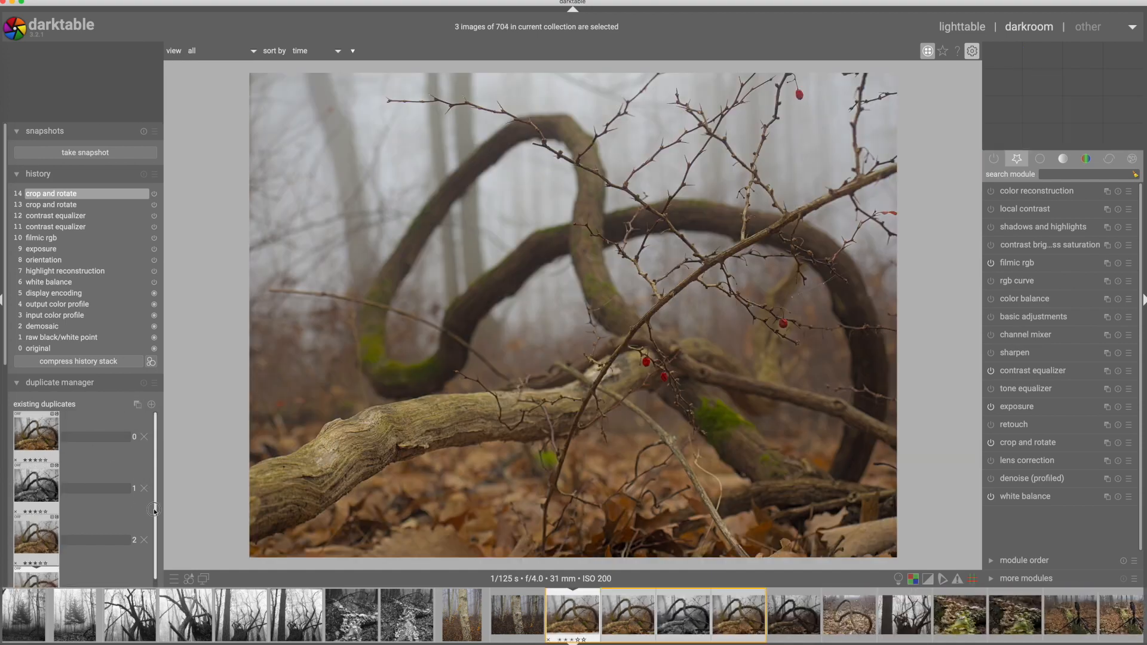
scroll(151, 527, "down", 1)
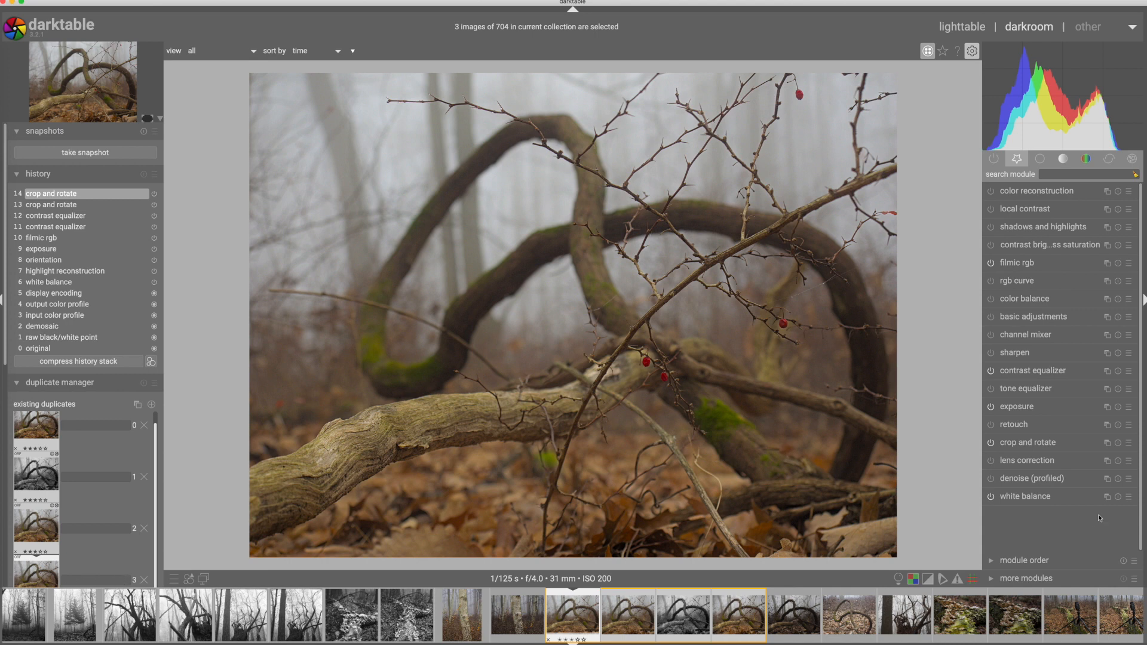
Enable the channel mixer and convert the new duplicate to monochrome with the Green filter preset
left_click(1022, 334)
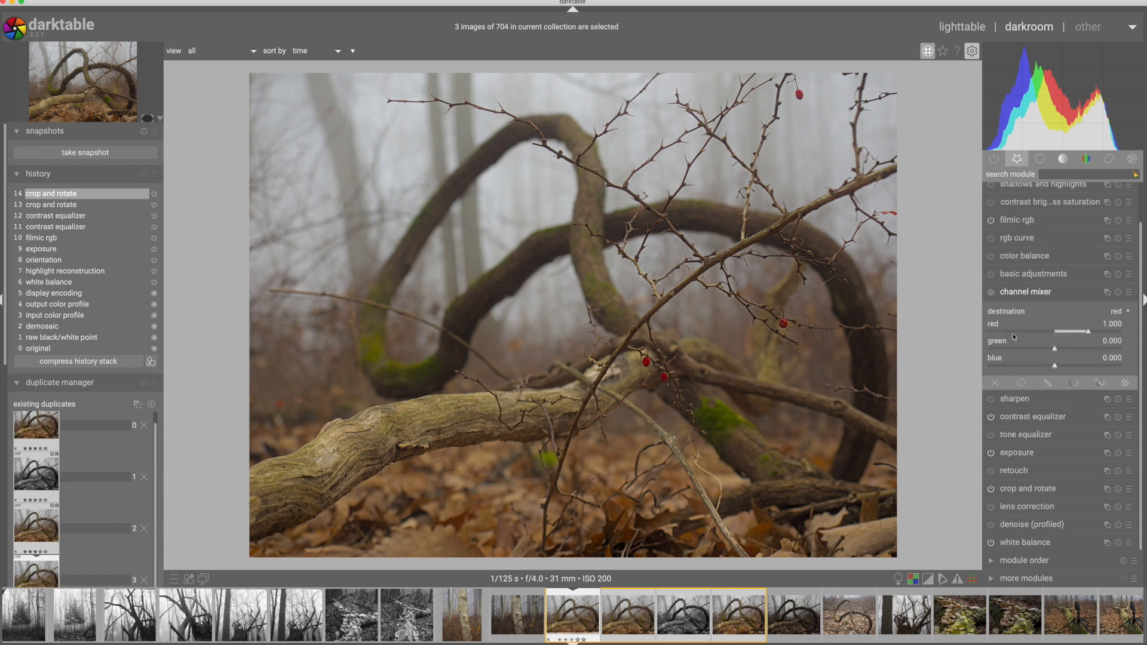
left_click(1130, 293)
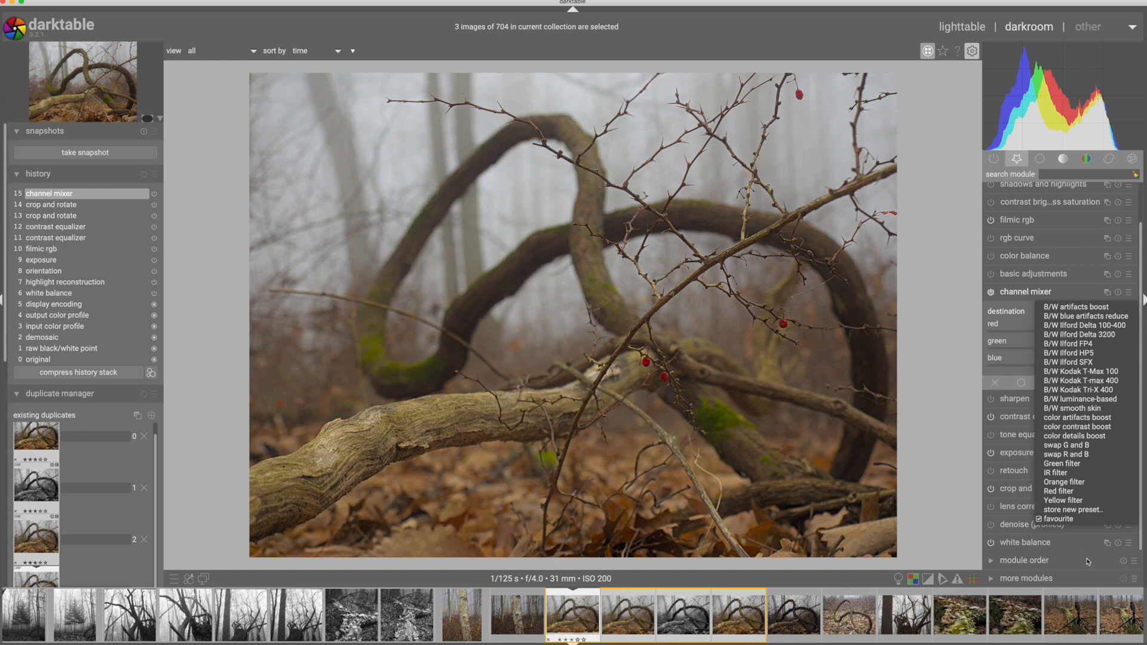
left_click(1062, 464)
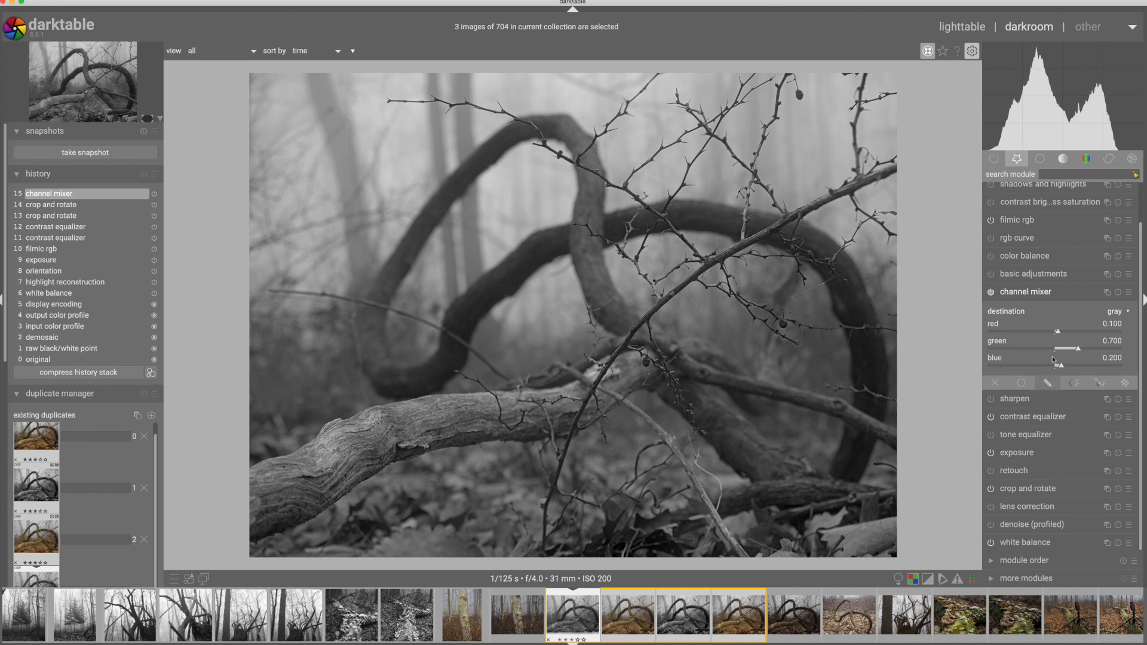
Try a red-heavy channel mixer preset (red 0.900, green 0.100), the Orange filter, and the Green filter again
left_click(1129, 293)
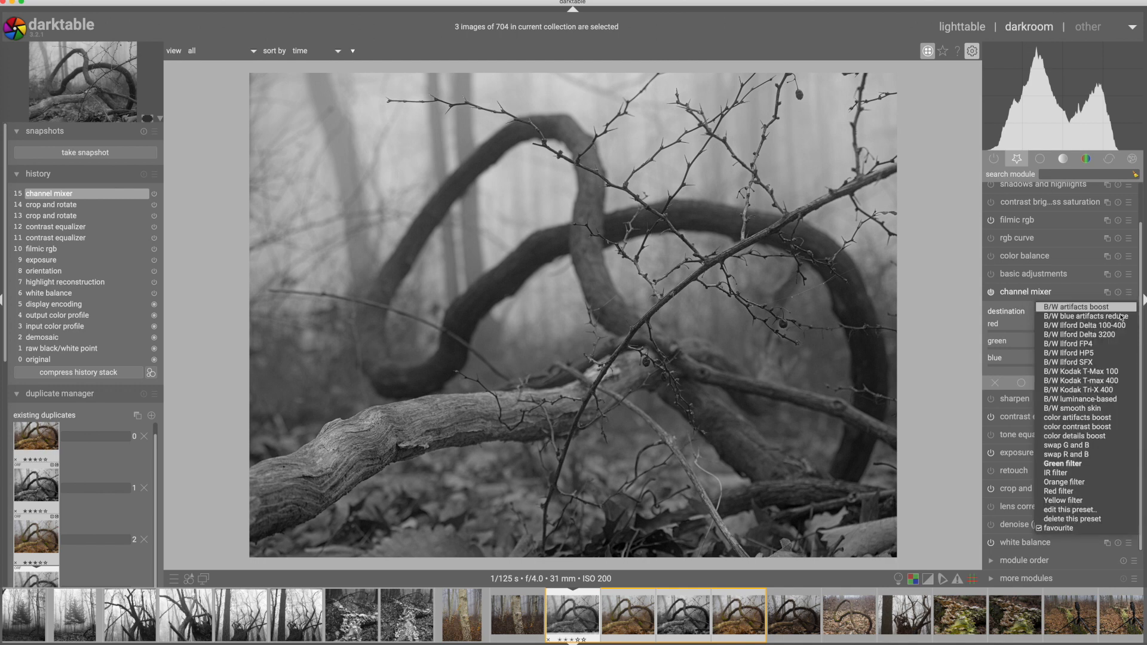
left_click(1058, 501)
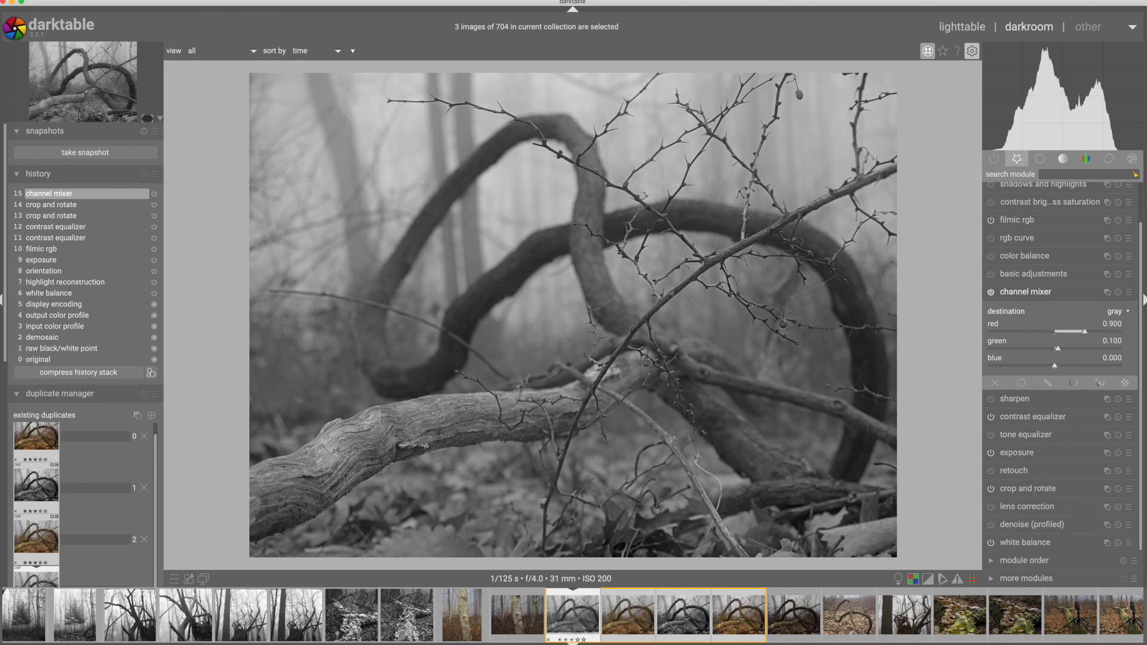
left_click(1129, 293)
left_click(1063, 481)
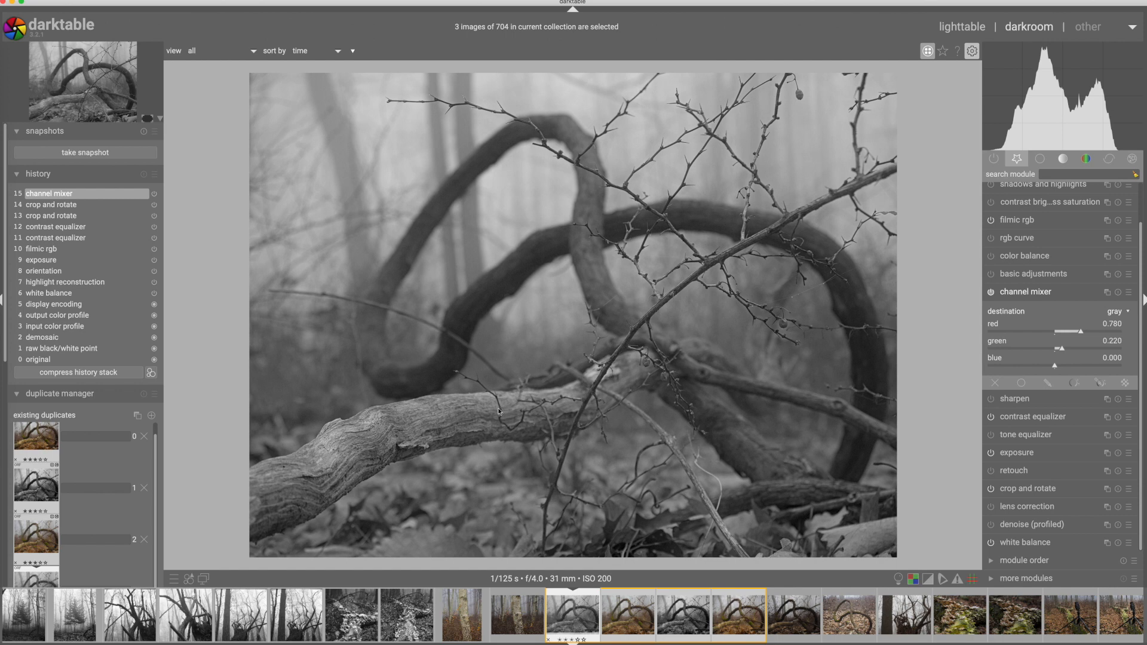
left_click(1129, 292)
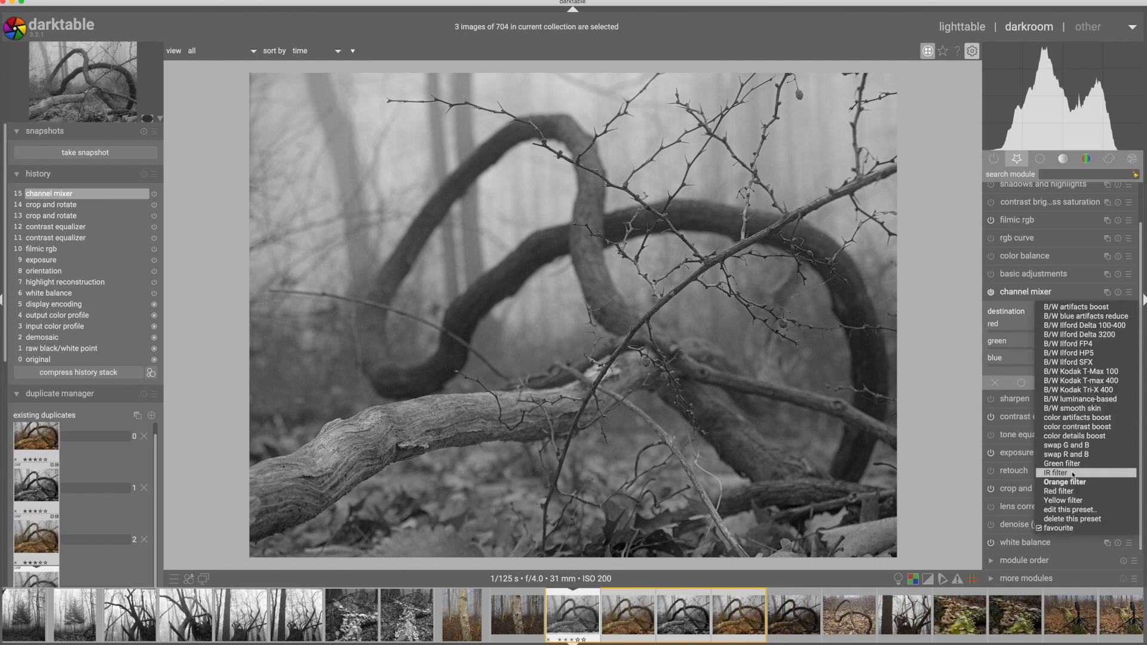
left_click(1072, 463)
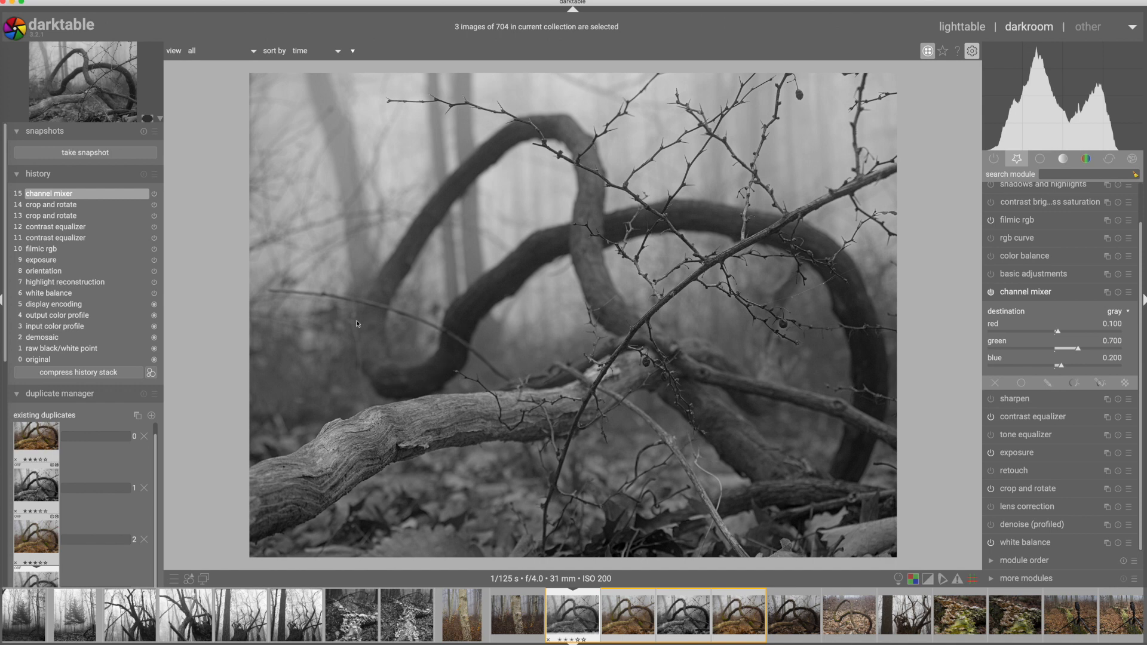
Apply the Orange filter preset to the channel mixer and collapse the module
left_click(1127, 293)
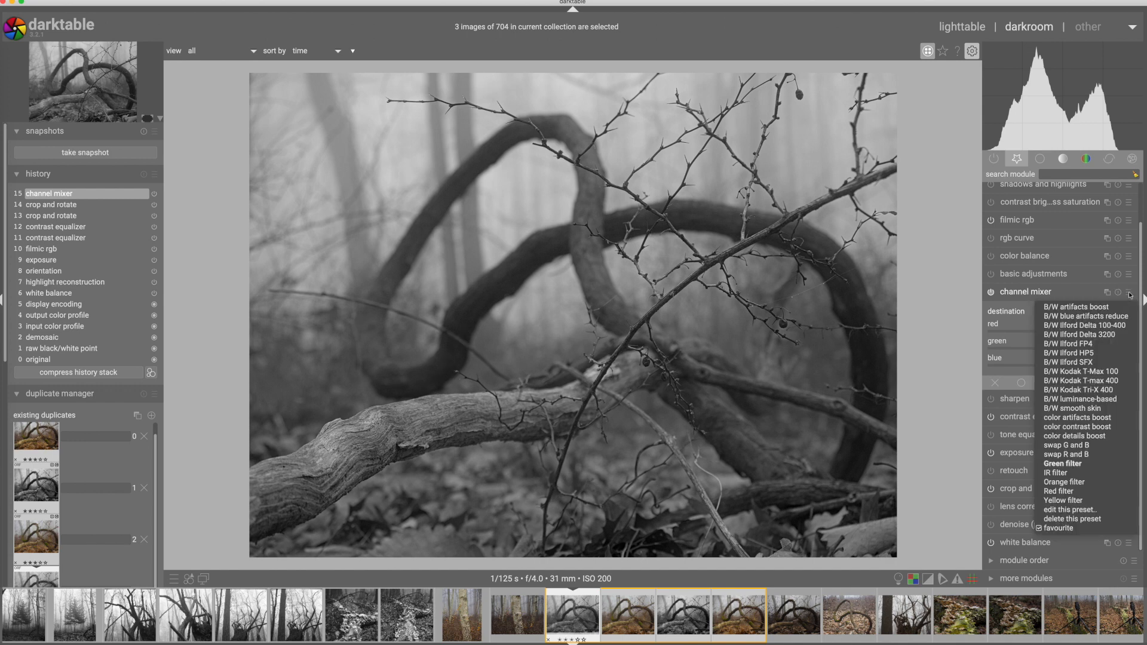
left_click(1083, 485)
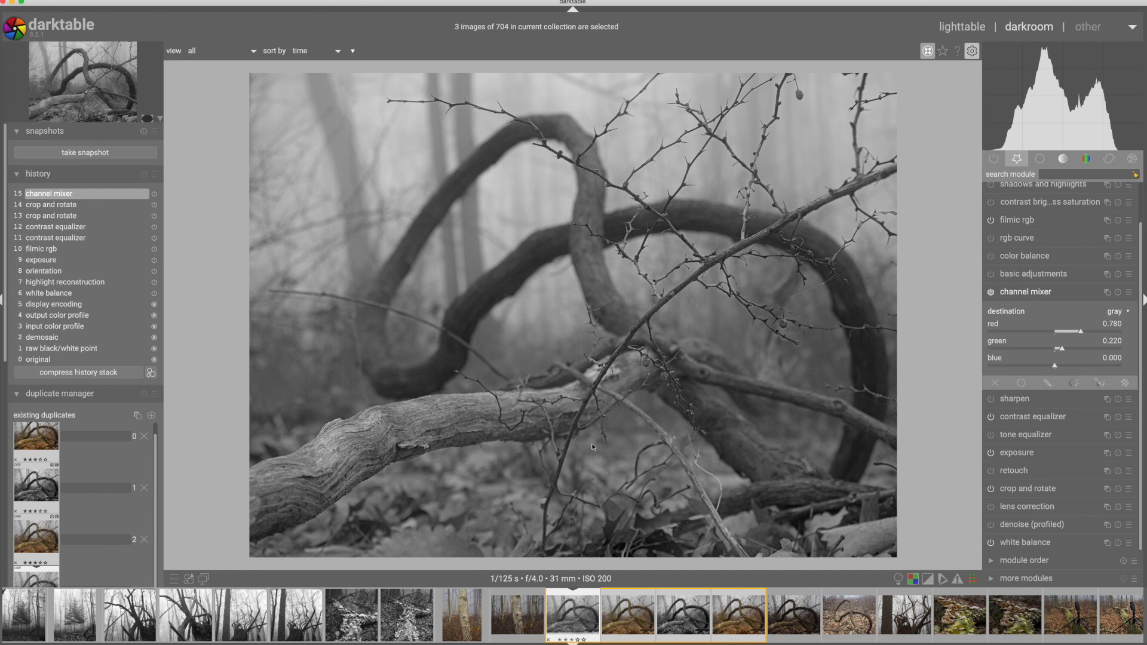
left_click(1032, 293)
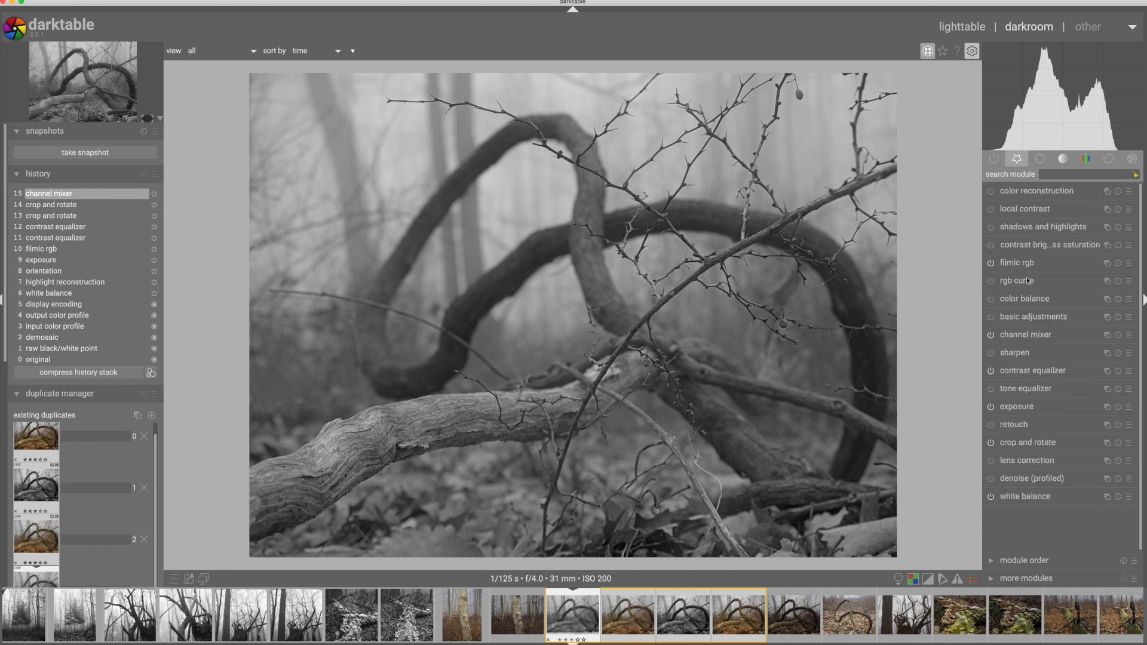
Enable the rgb curve, move its black point to about 18.8 and lift the highlights from about 192.1 to 204.3
left_click(1025, 281)
left_click(992, 192)
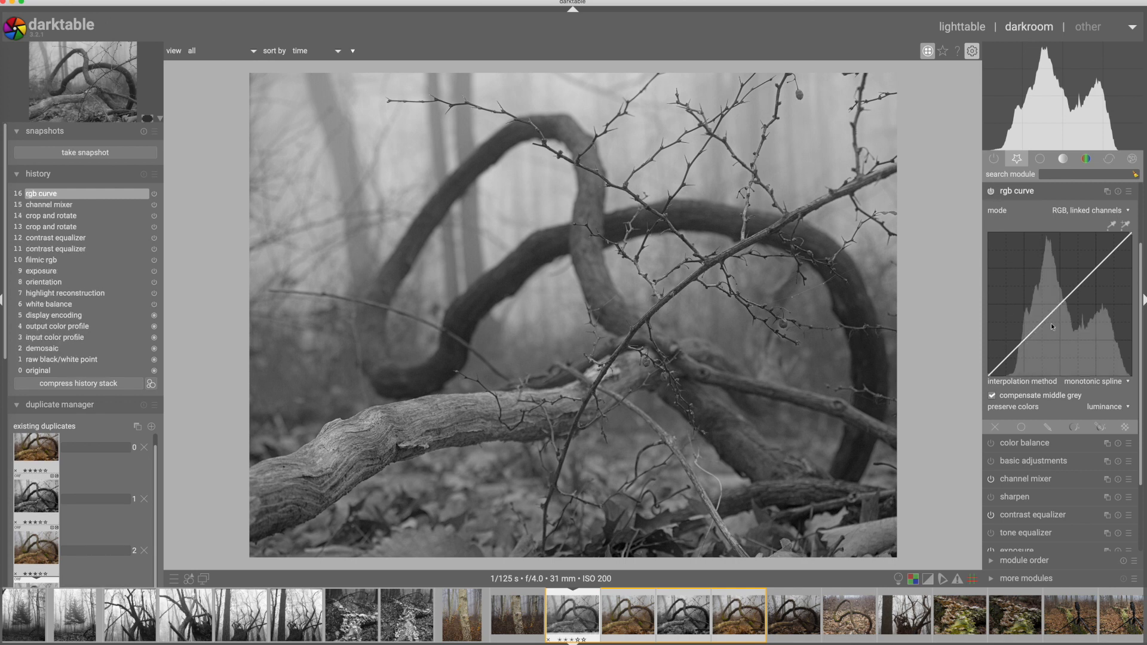
left_click_drag(987, 374, 1000, 378)
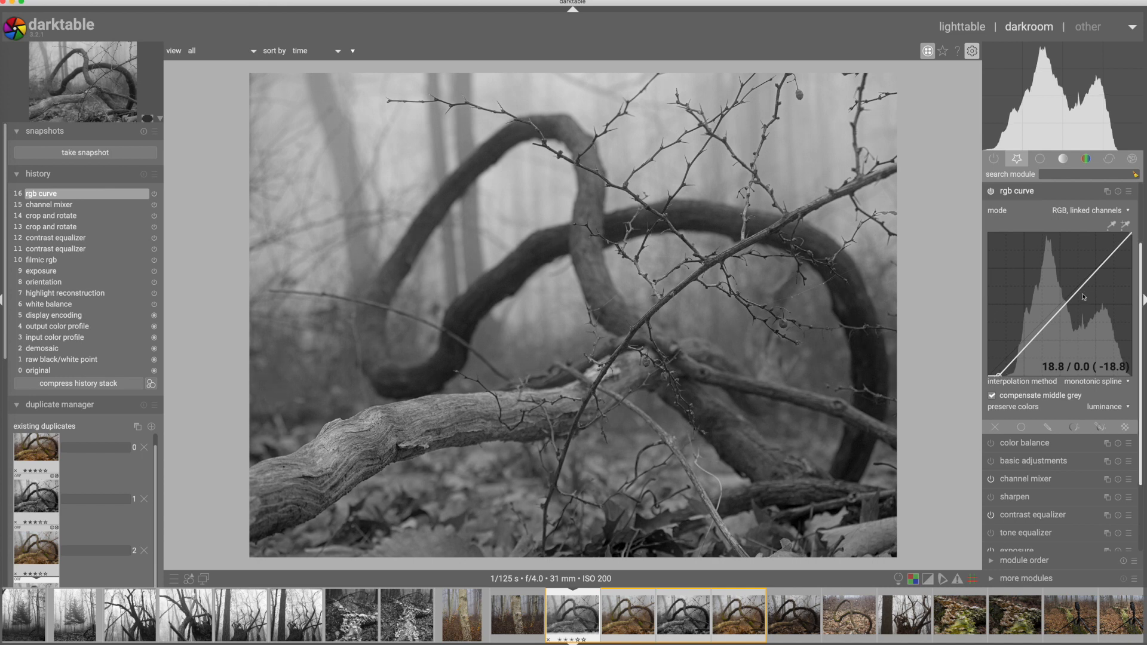
left_click_drag(1096, 267, 1097, 261)
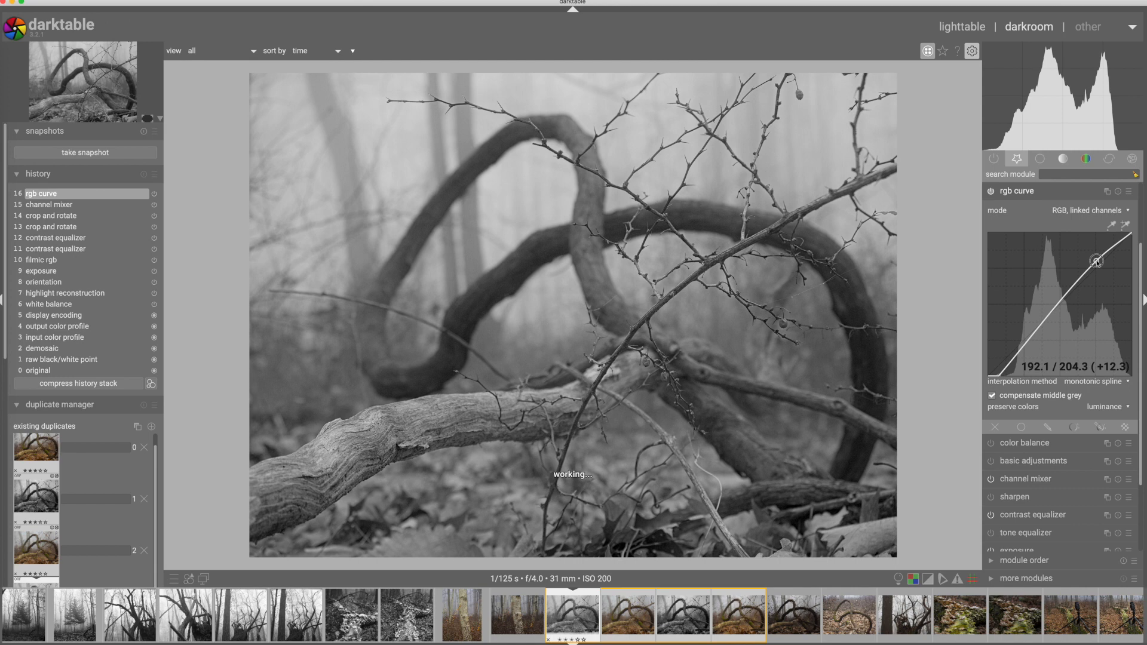
right_click(1126, 233)
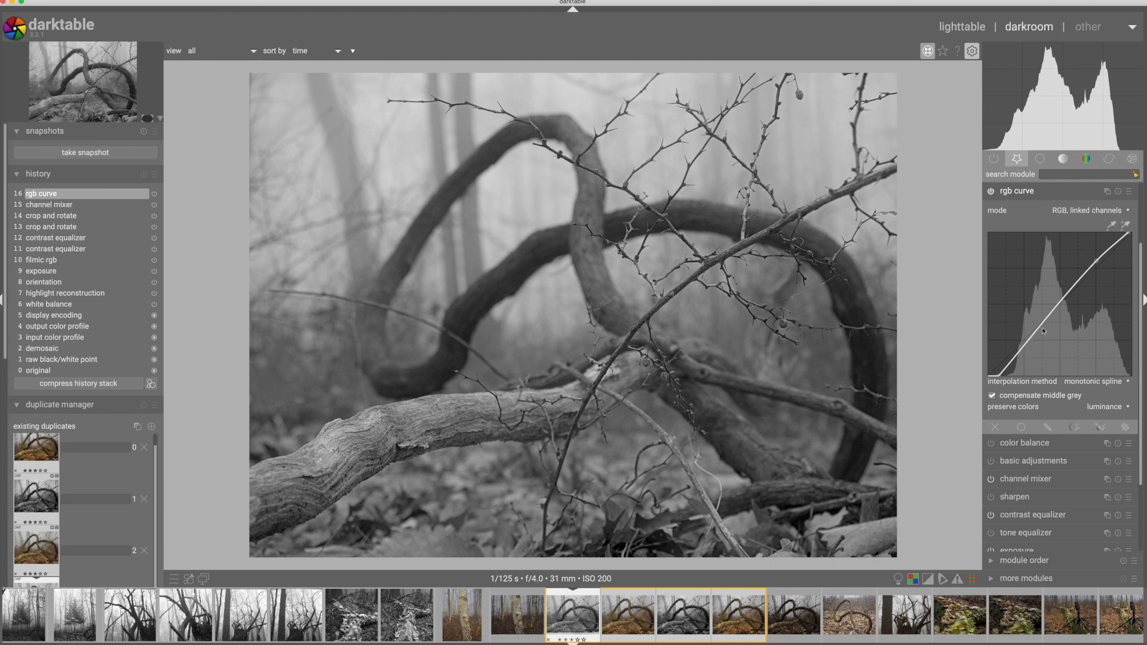
Add a shadow point to the rgb curve for an S-shape and ease the black point back to about 10.6
left_click(1030, 344)
scroll(1031, 344, "down", 3)
scroll(1031, 344, "up", 1)
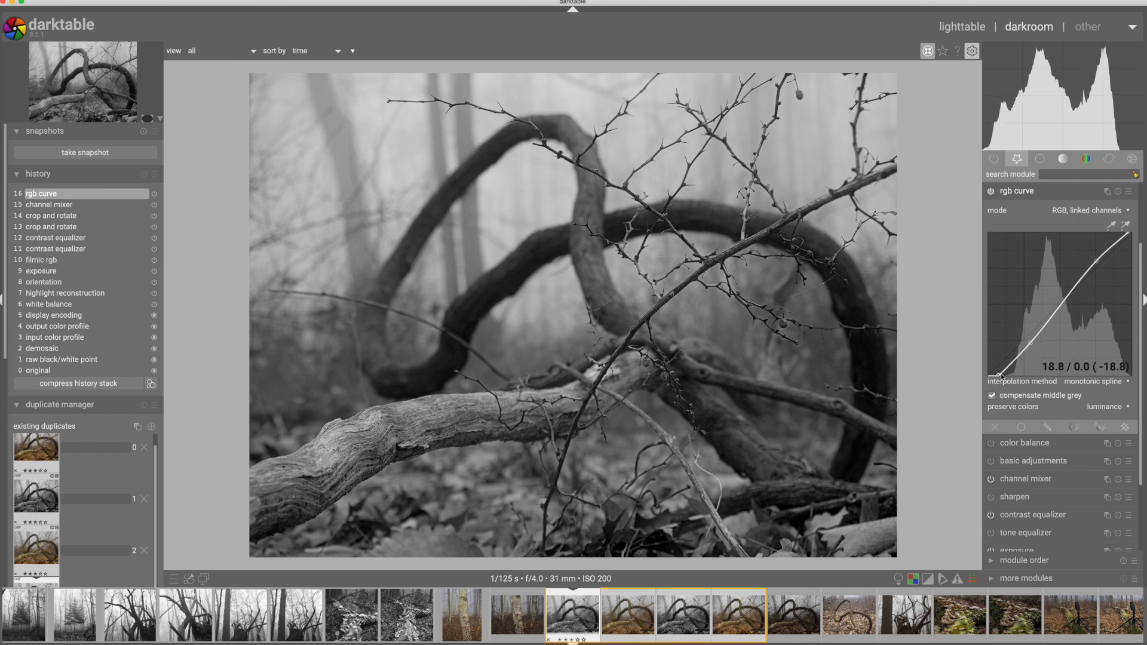
left_click_drag(995, 377, 994, 377)
Collapse the rgb curve and raise the fine-detail luma contrast in the contrast equalizer
scroll(313, 463, "up", 5)
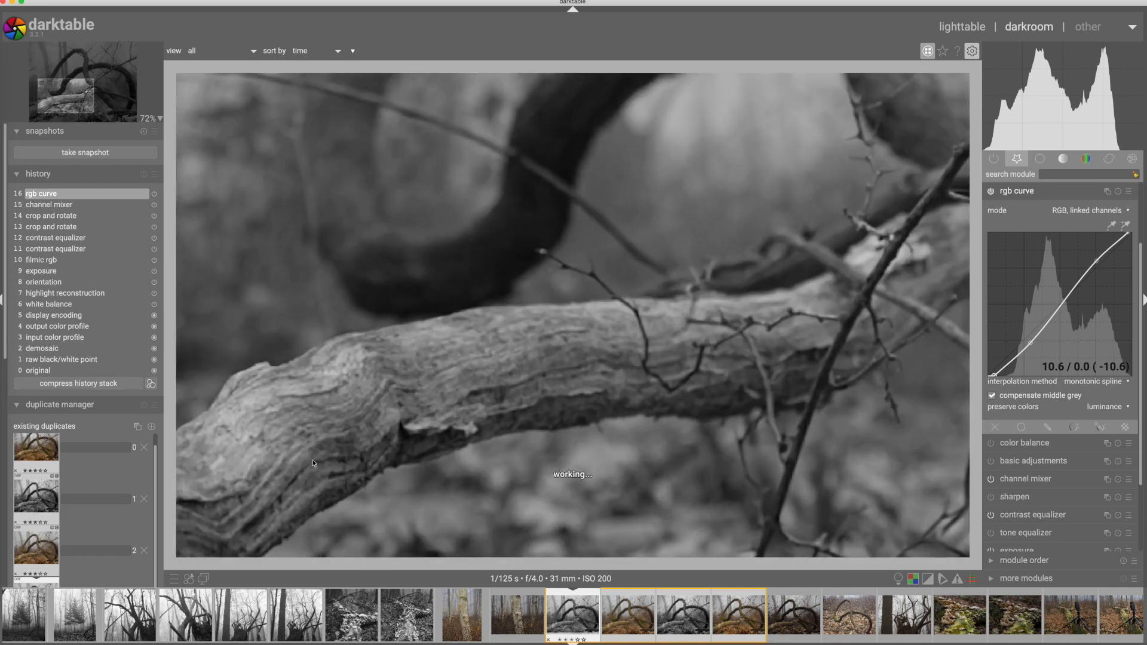
scroll(312, 461, "up", 1)
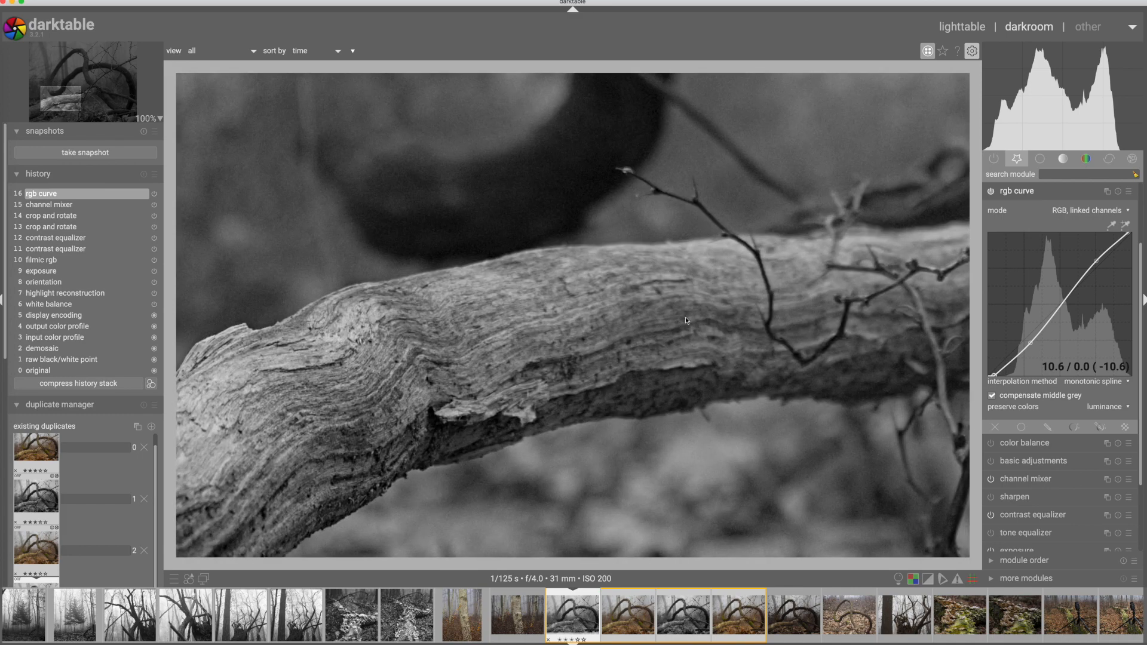
left_click(1032, 192)
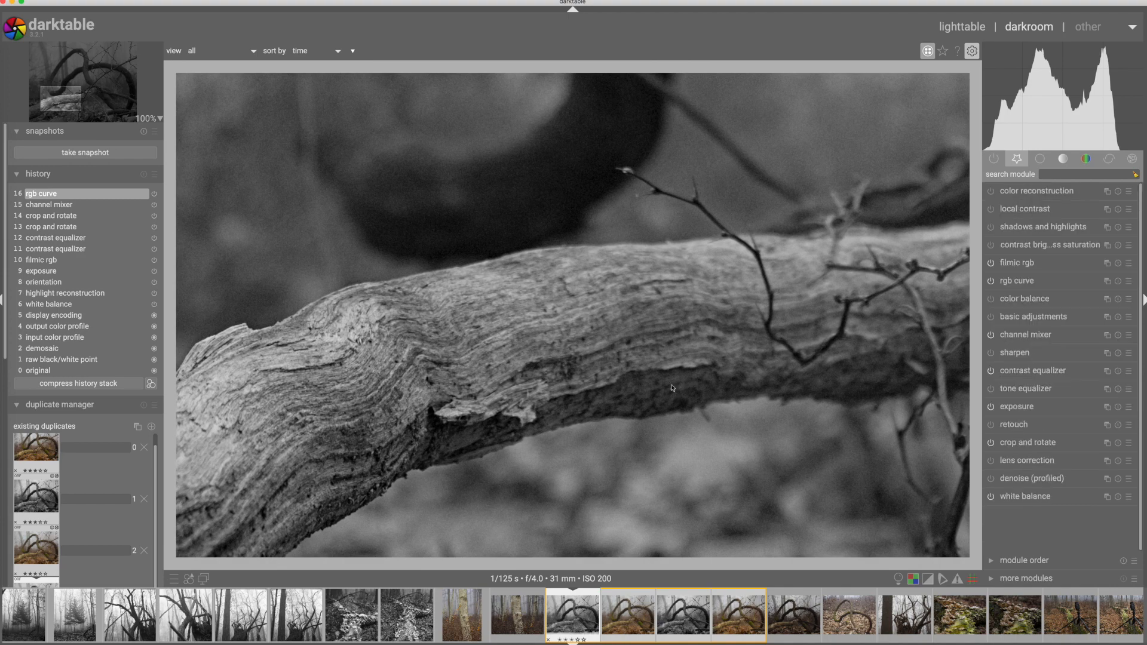
left_click(1027, 371)
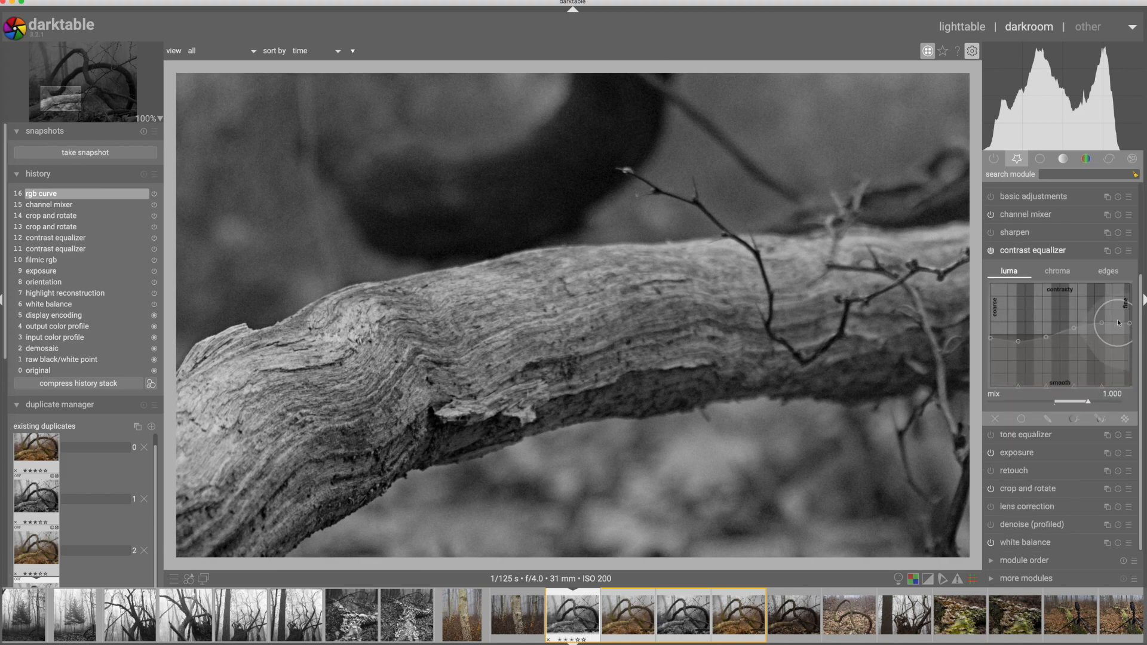
mouse_move(1103, 323)
left_mouse_down()
mouse_move(1103, 310)
mouse_move(1130, 319)
mouse_move(1103, 313)
left_mouse_up()
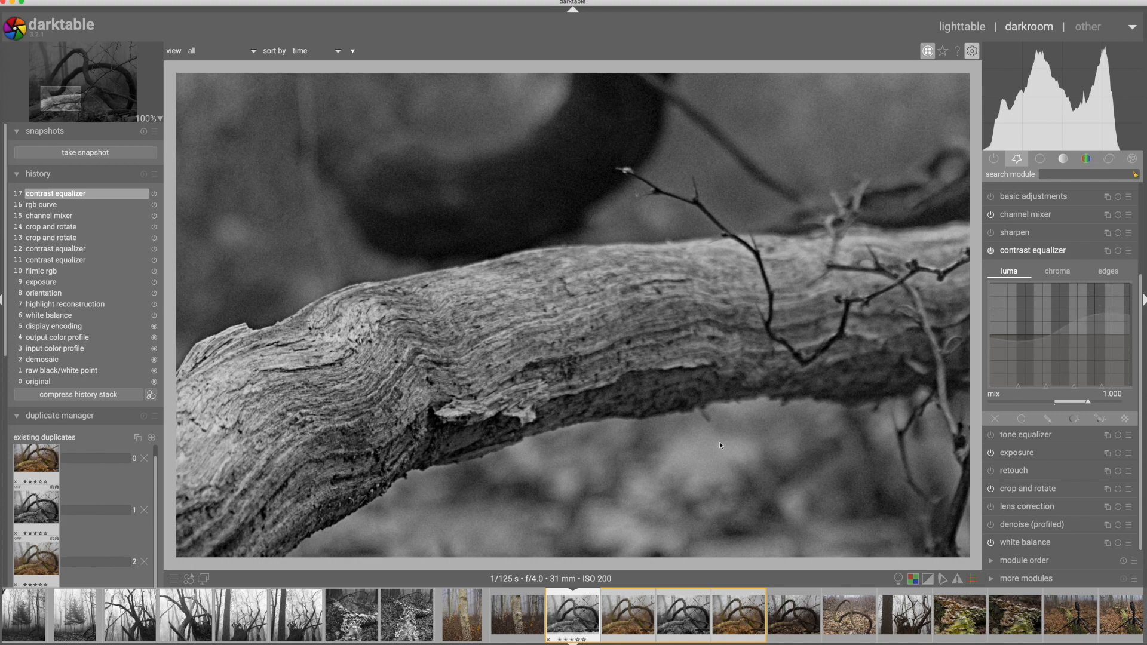
Compare the bark detail with the contrast equalizer off and on, and return to the whole image
left_click(992, 251)
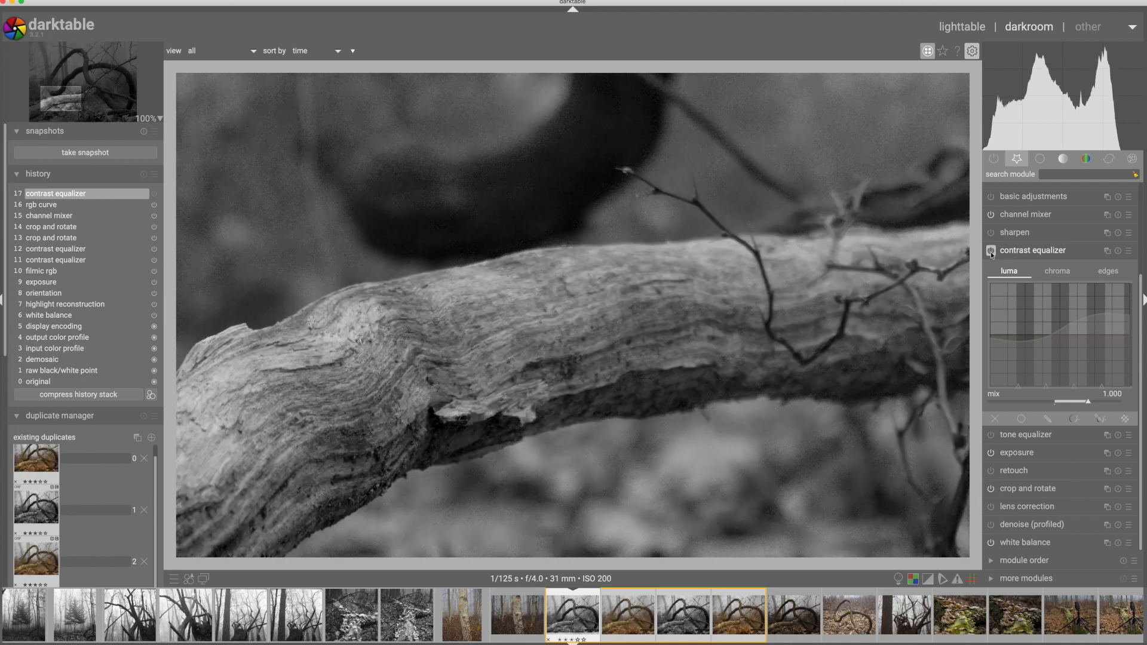
left_click(991, 251)
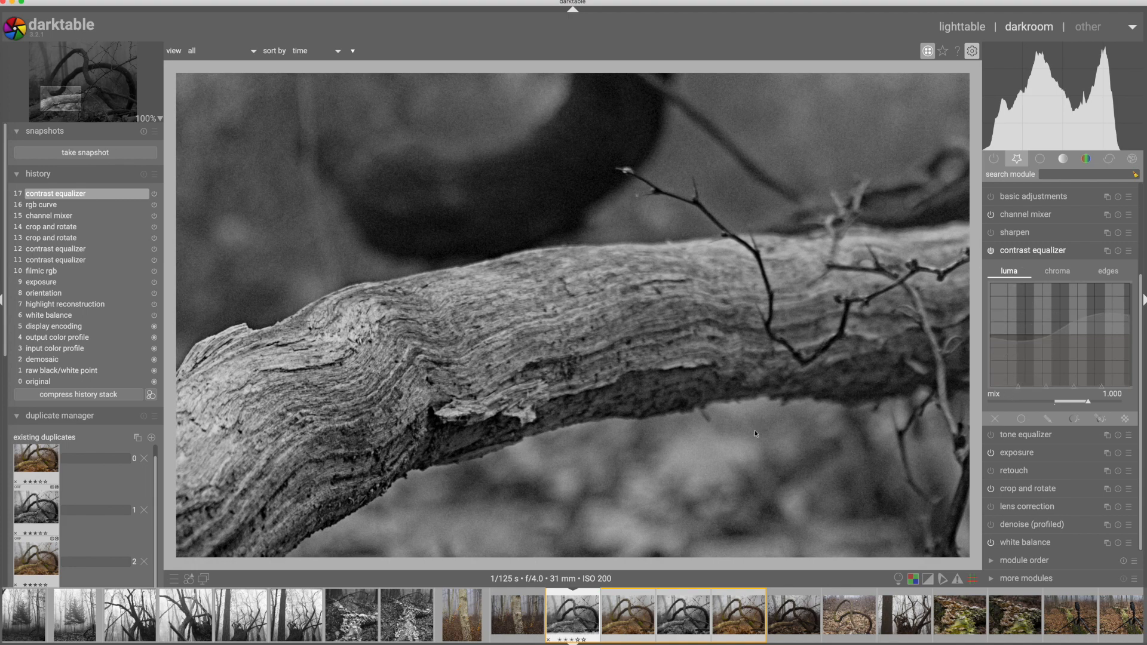
scroll(799, 440, "down", 3)
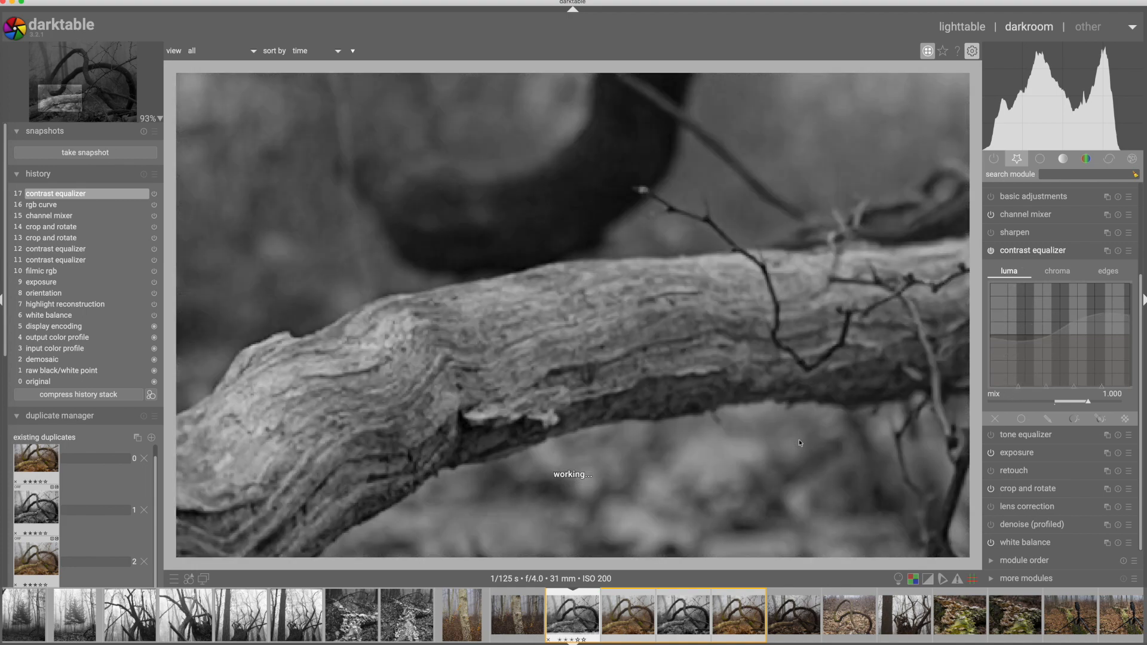
scroll(800, 443, "down", 3)
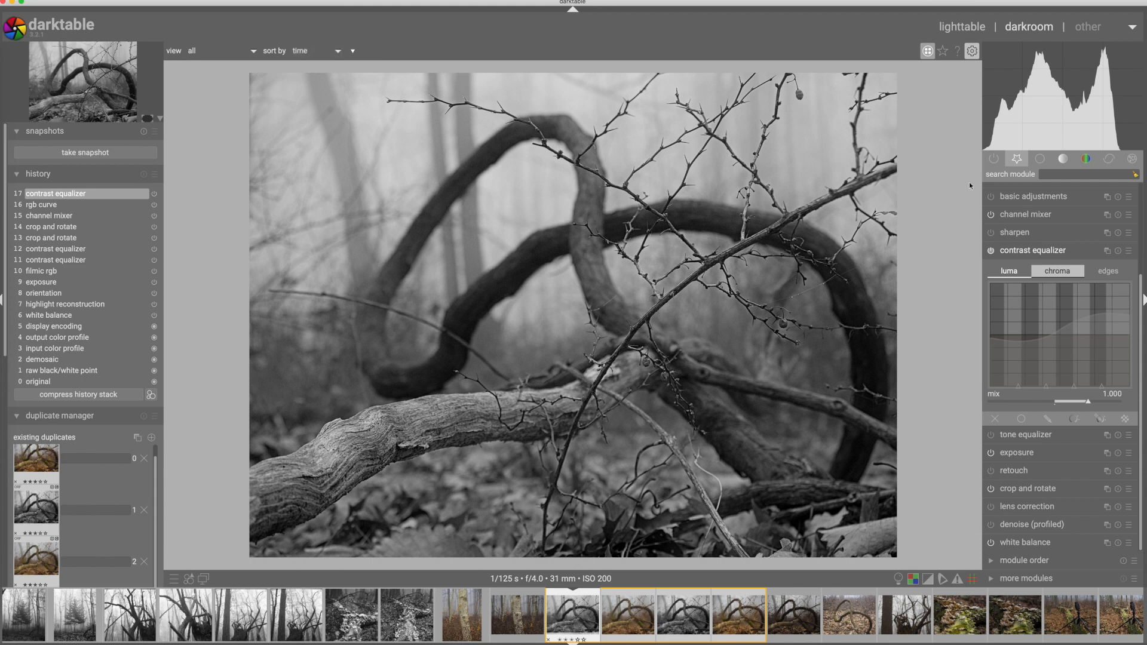
Enable vignetting with brightness -0.326 and compare the image with the effect off and on
left_click(1113, 161)
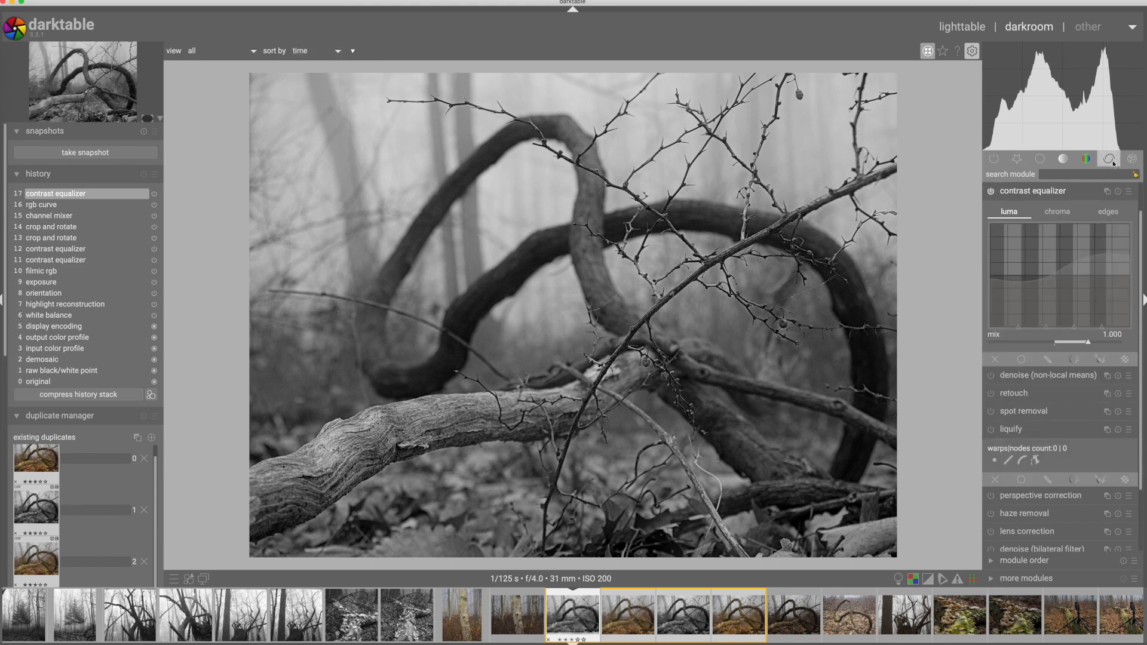
left_click(1132, 158)
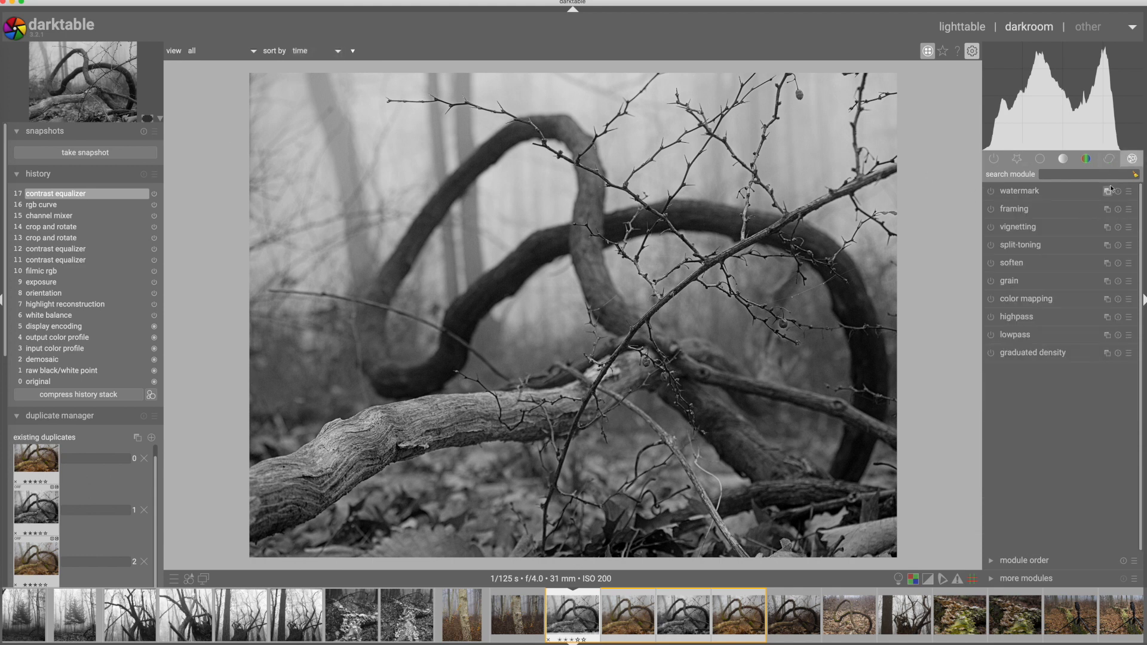
left_click(1019, 227)
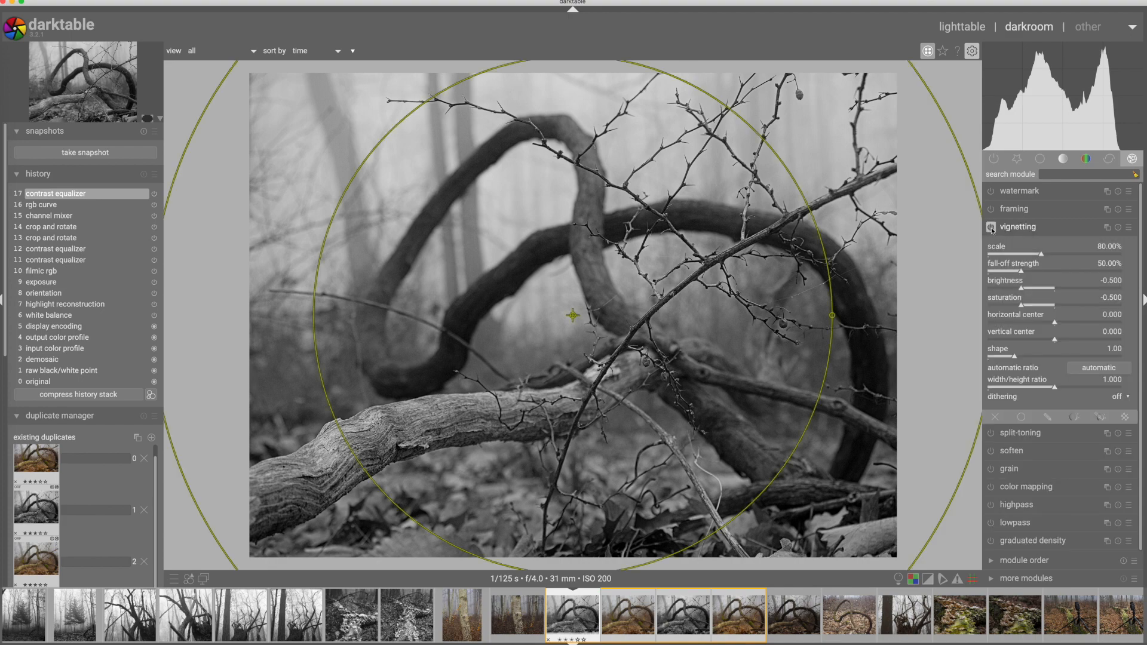
left_click(991, 228)
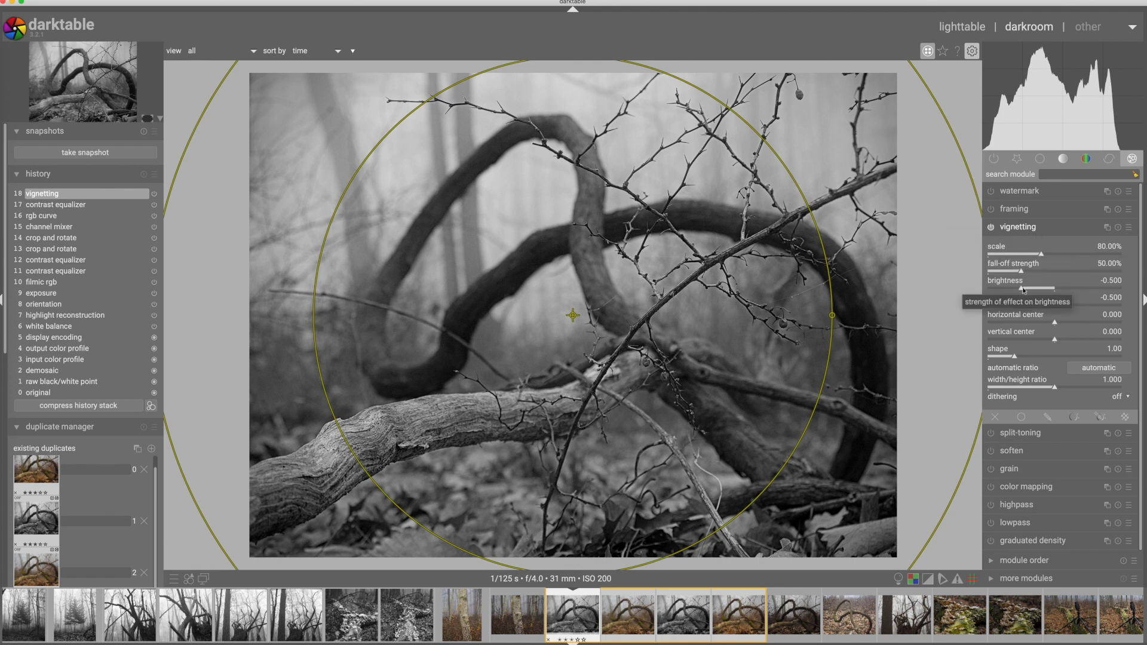
left_click_drag(1027, 289, 1034, 289)
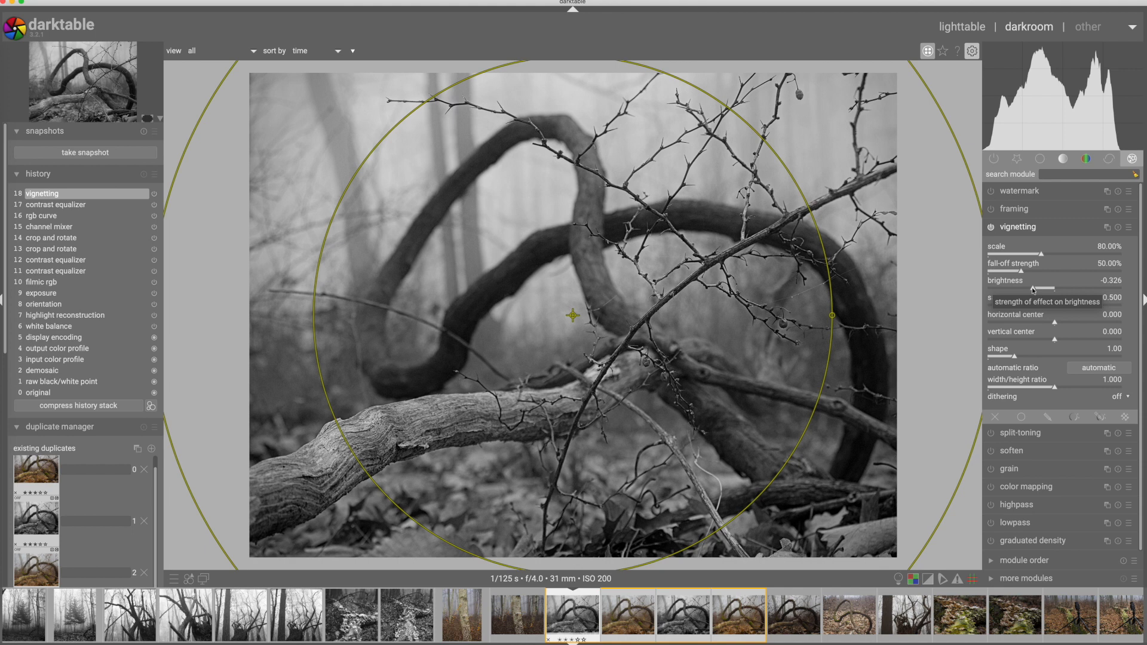
left_click(1029, 227)
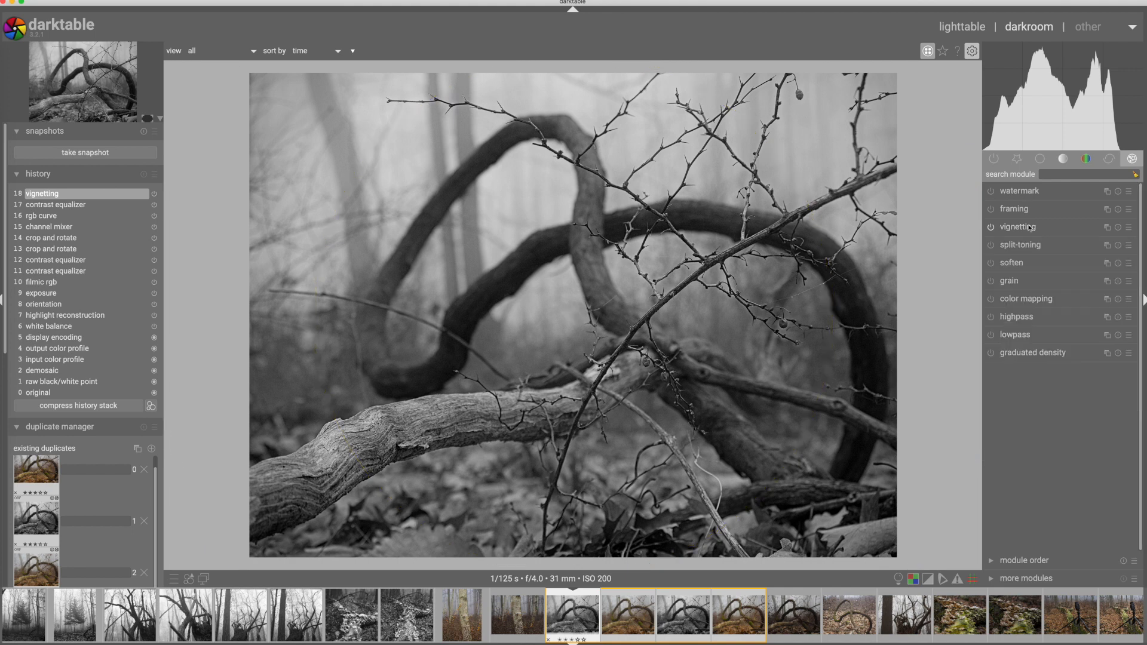
left_click(990, 227)
left_click(990, 227)
Take a snapshot of duplicate version 1 and reopen version 3 for comparison
left_click_drag(5, 338, 2, 421)
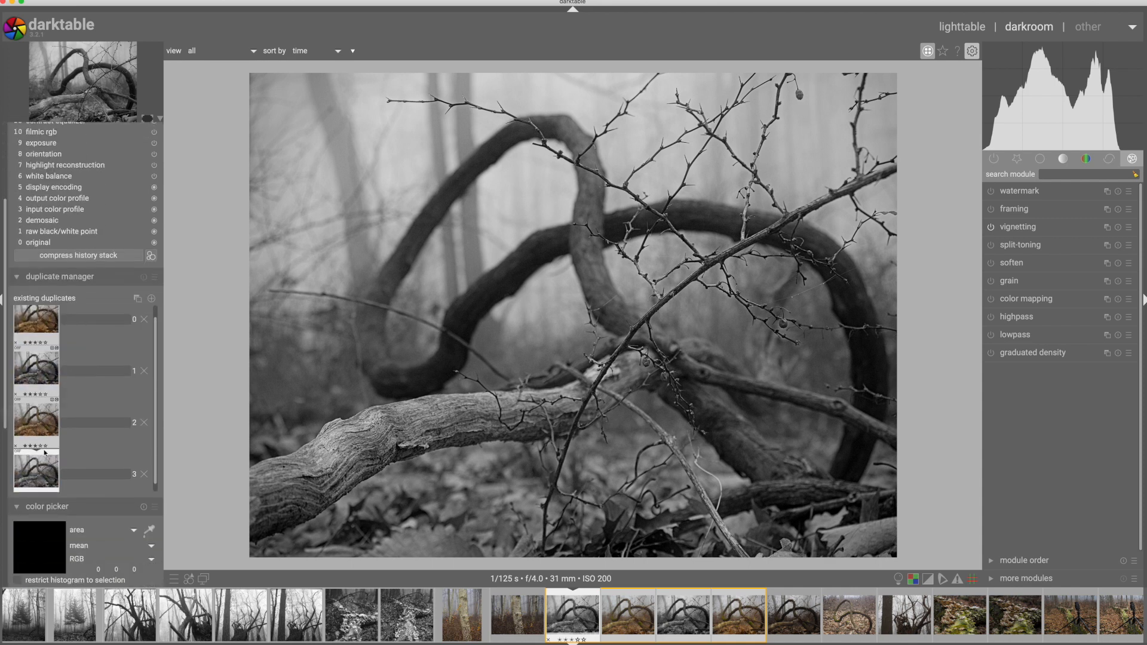
left_click(39, 368)
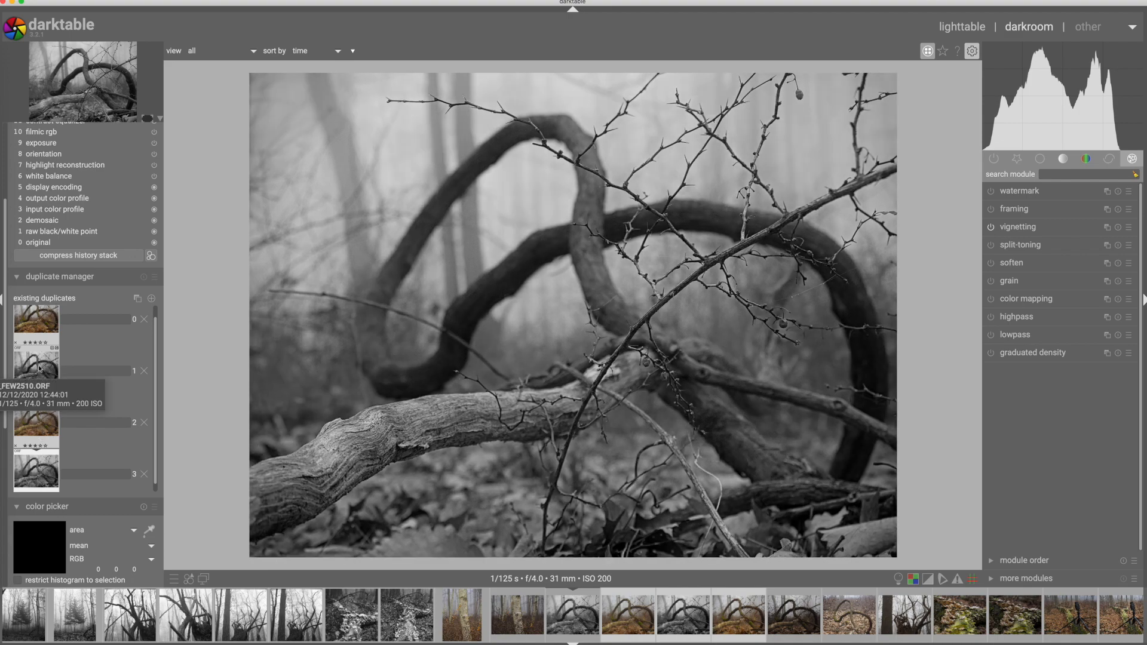
double_click(39, 368)
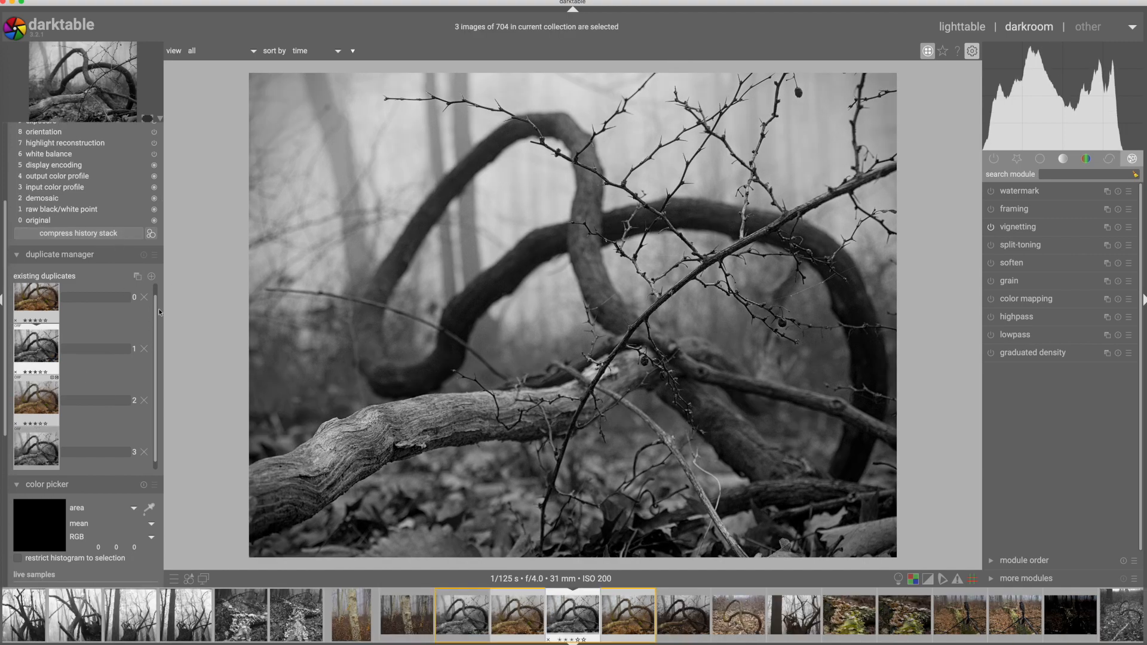
scroll(157, 310, "up", 1)
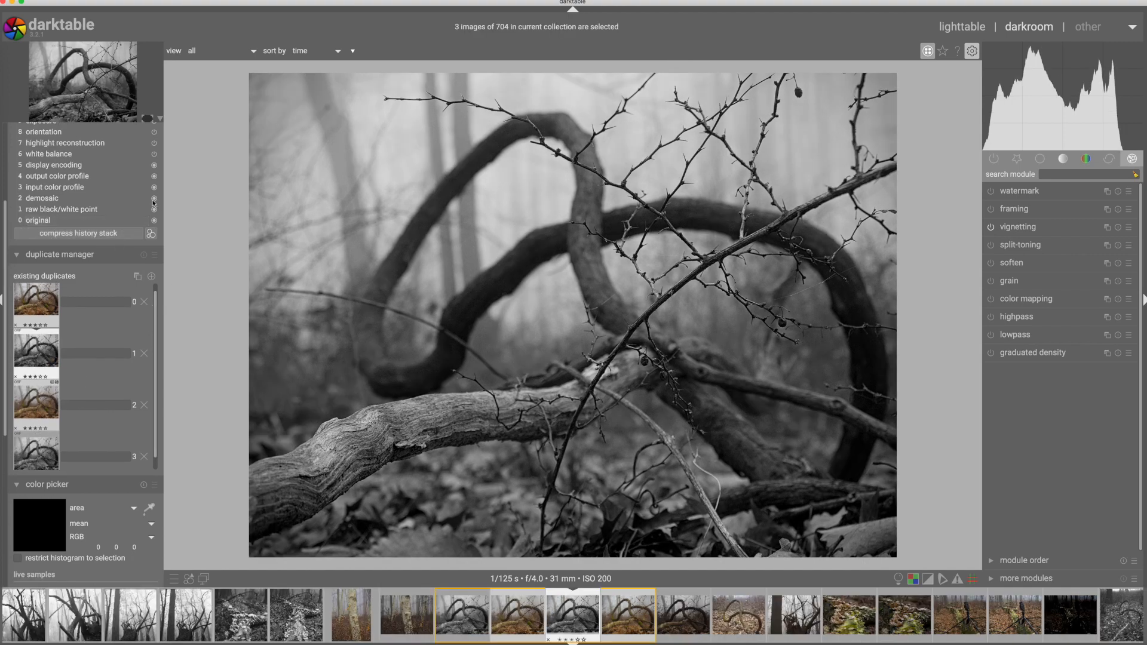
scroll(5, 306, "up", 5)
scroll(40, 394, "down", 5)
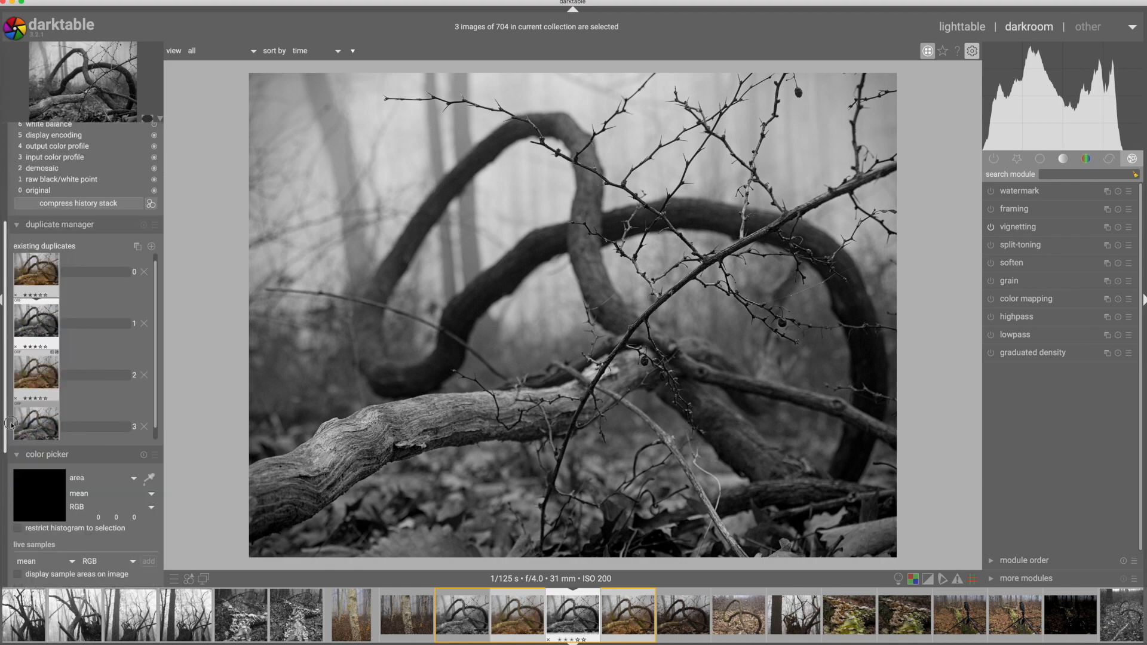
left_click(40, 378)
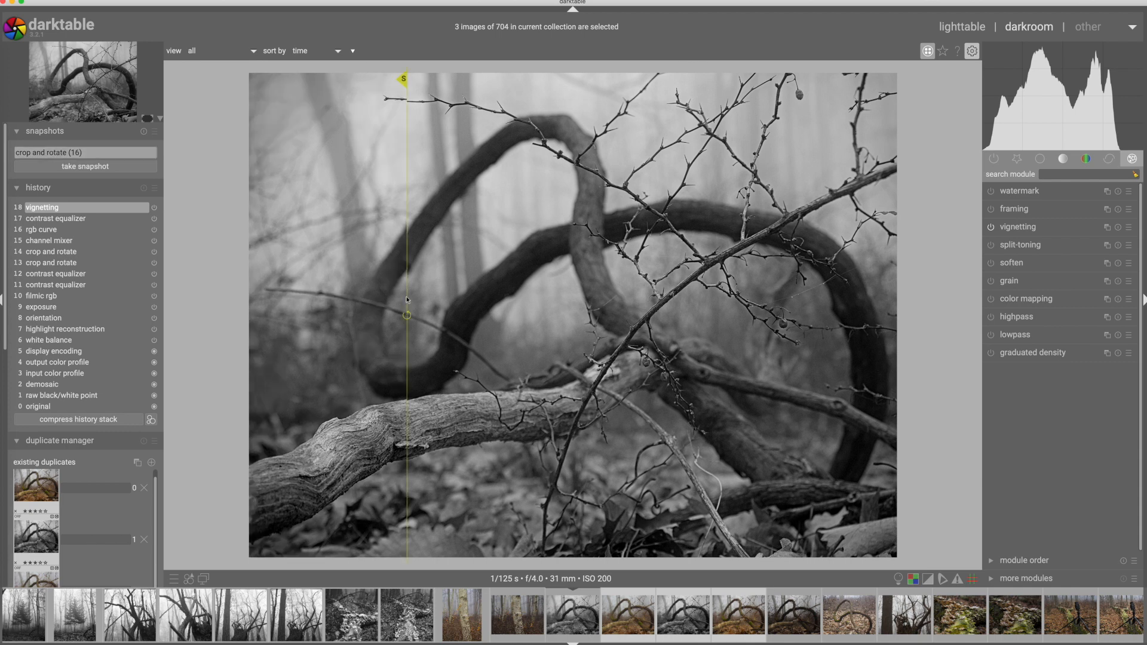
Compare the version 1 snapshot with version 3 by sweeping the split line across the image
left_click_drag(426, 297, 592, 301)
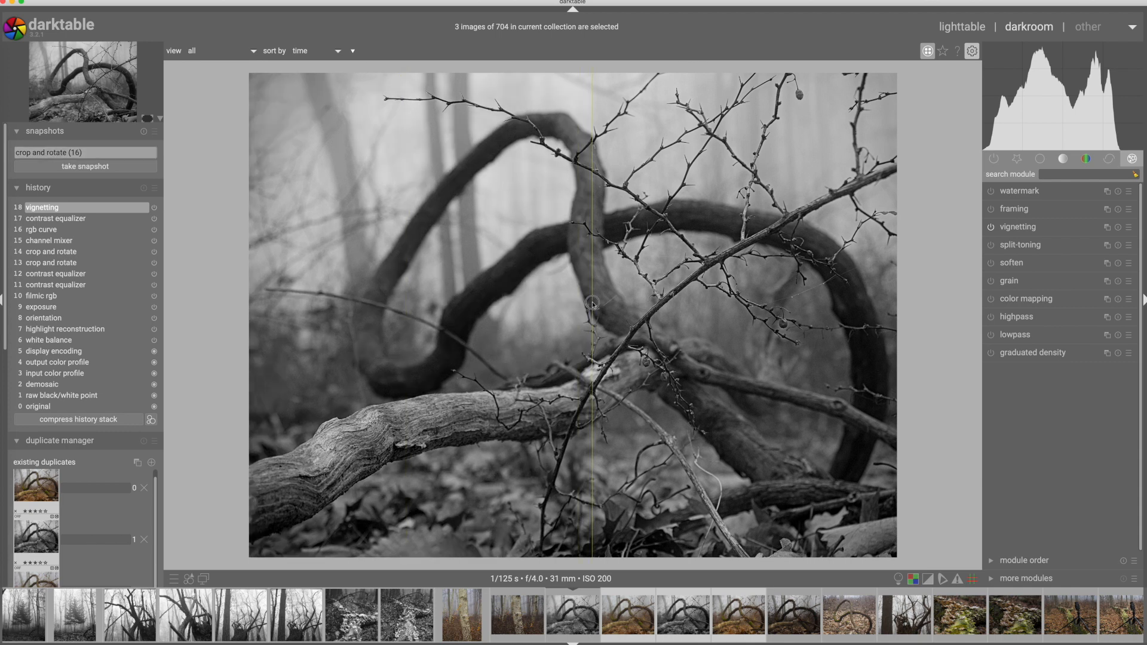
left_click_drag(741, 308, 663, 302)
left_click_drag(484, 294, 463, 294)
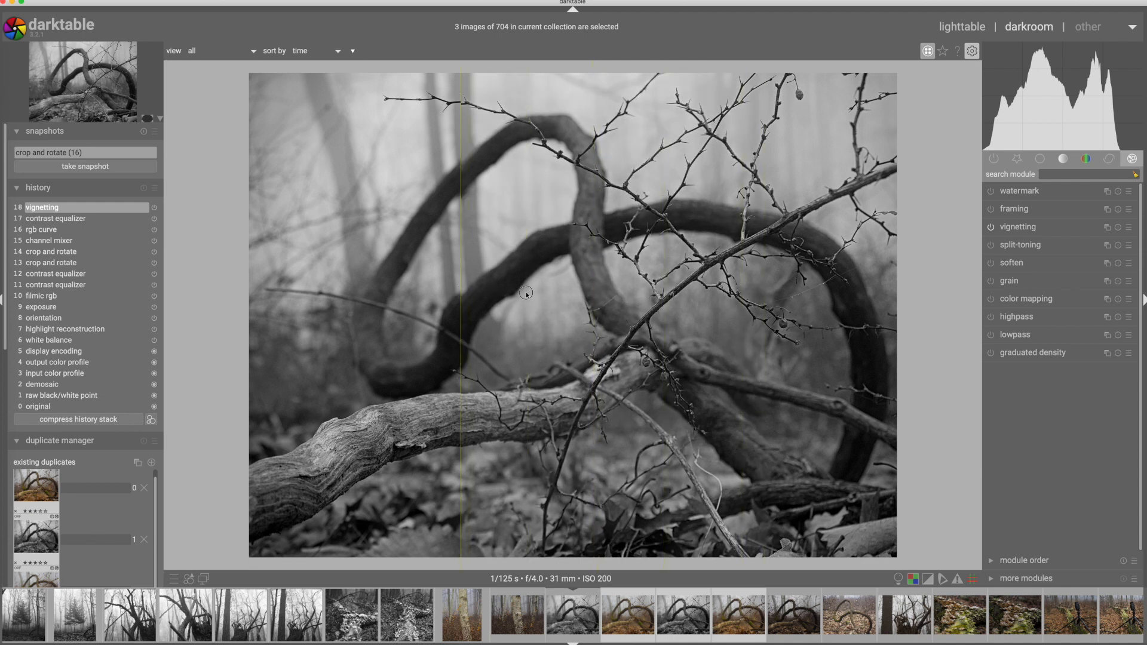
left_click_drag(637, 294, 395, 313)
left_click_drag(532, 312, 629, 318)
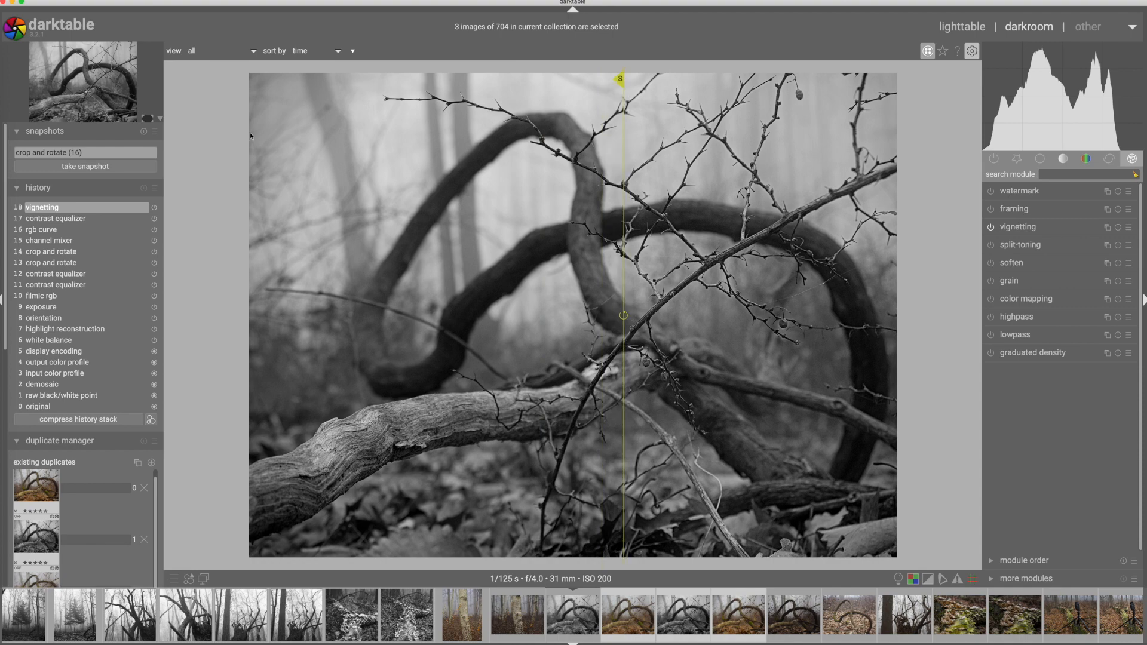
Return to the lighttable and make the colour version 2 of _FEW2510.ORF the group leader
key("l")
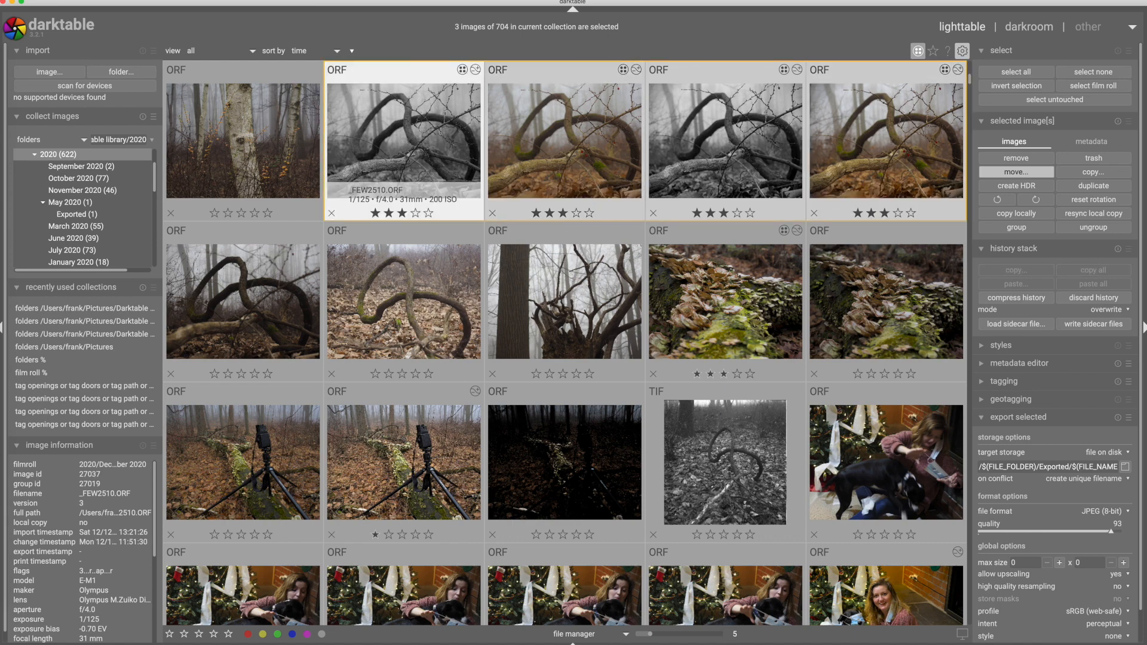
left_click(918, 52)
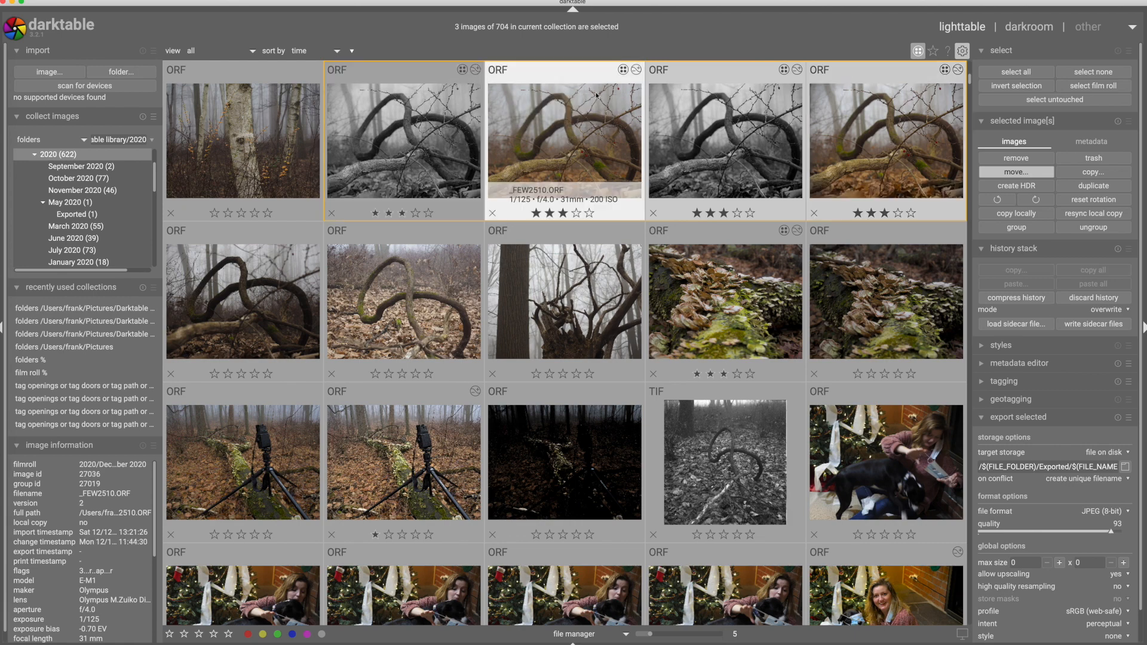
left_click(624, 72)
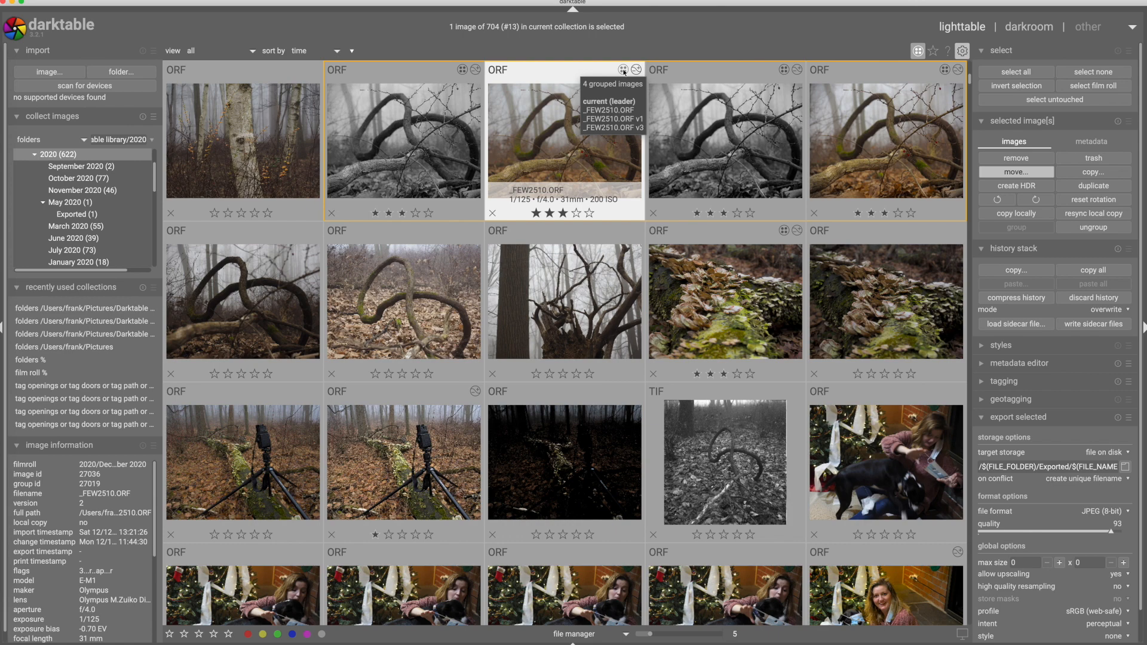
Collapse all image groups and expand only the _FEW2510.ORF group
left_click(919, 51)
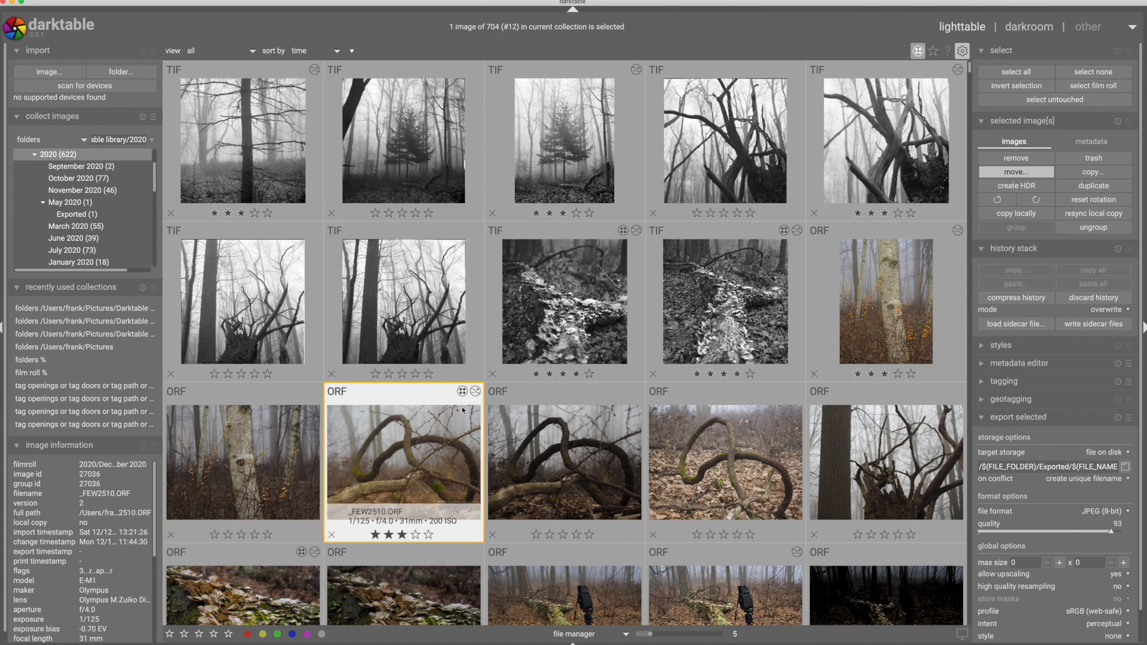
mouse_move(463, 396)
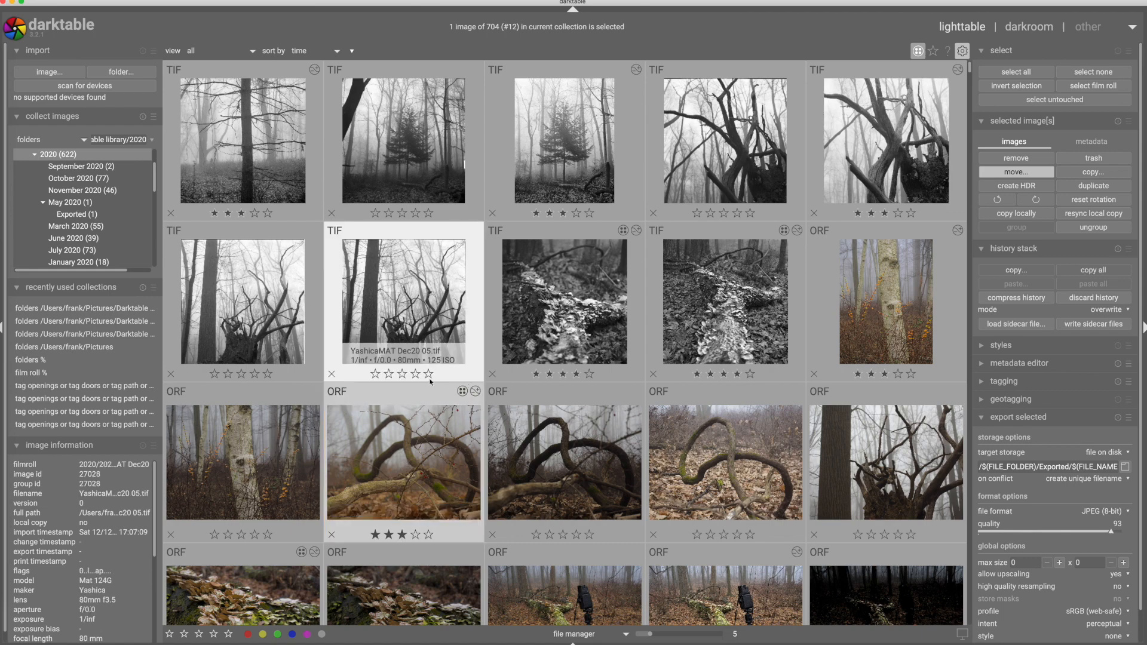
left_click(462, 392)
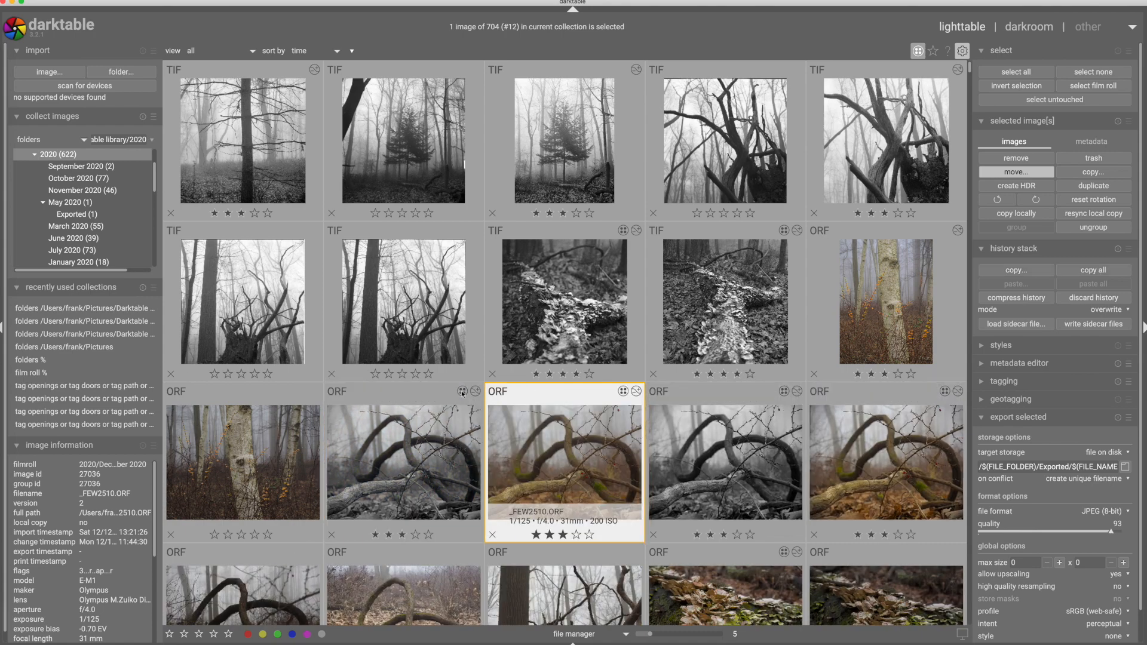